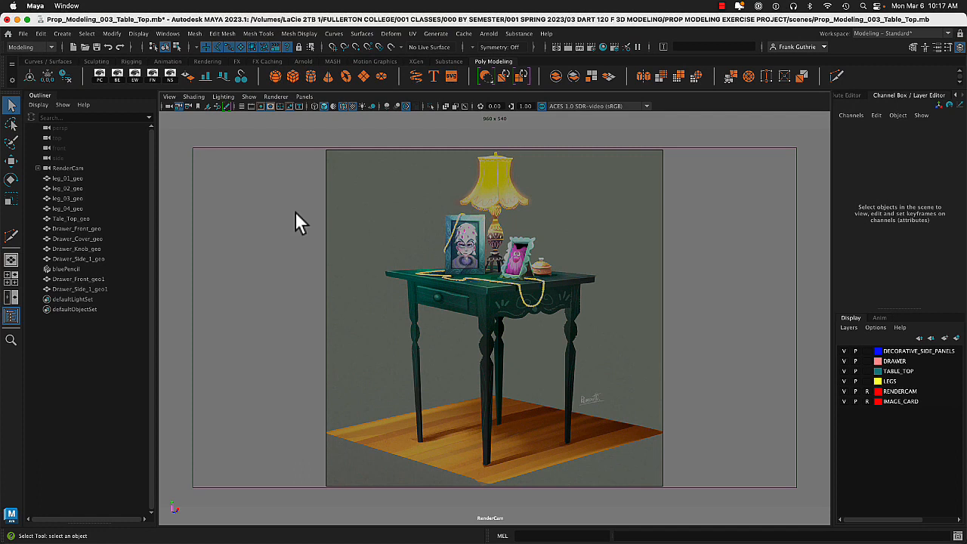
# Zoom the RenderCam view in on the decorative side panel and check leg_04 and leg_01 against the reference image with X-ray shading
pyautogui.click(216, 106)
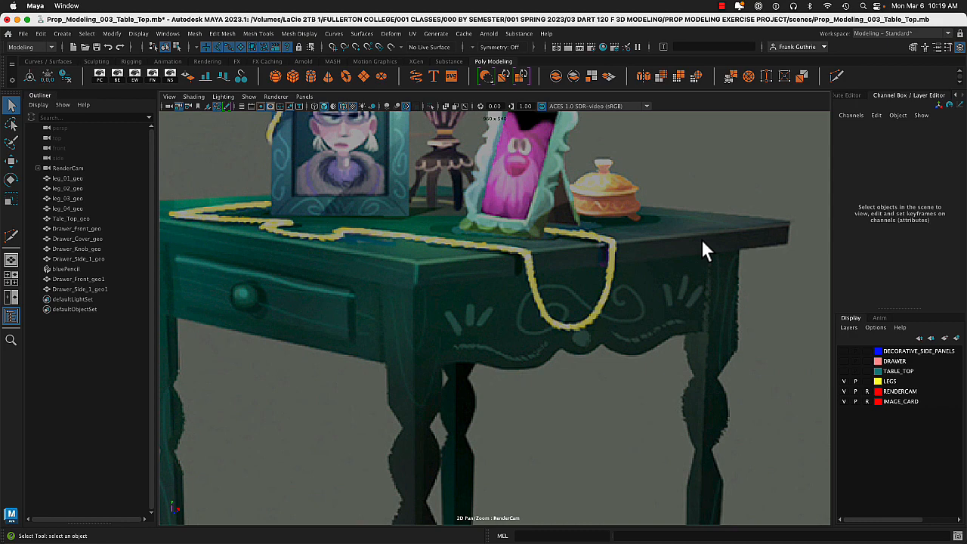
pyautogui.click(442, 104)
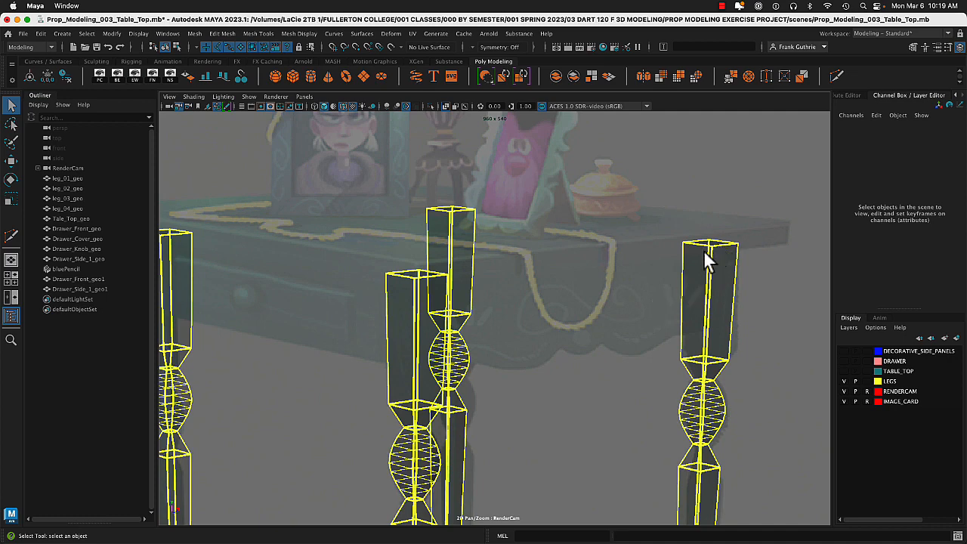
pyautogui.click(702, 341)
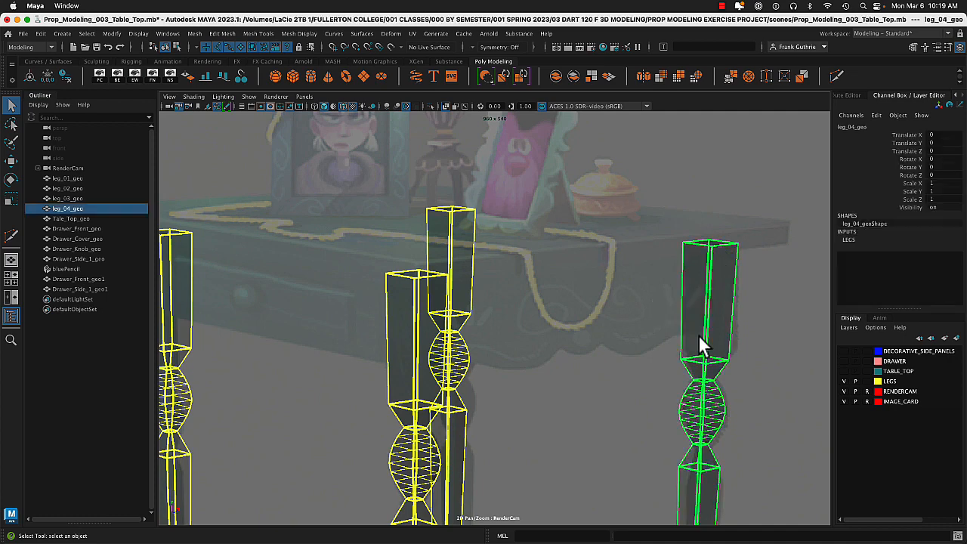
pyautogui.click(402, 352)
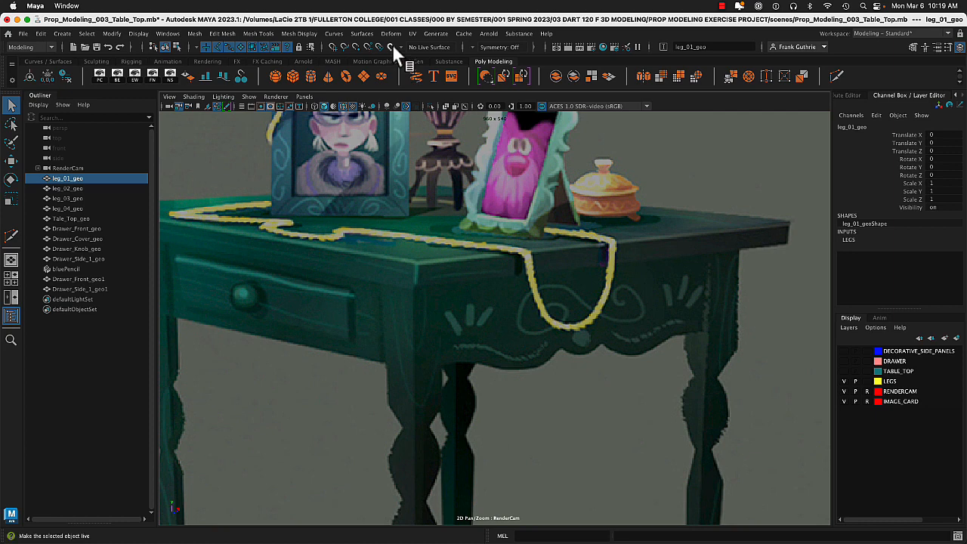
pyautogui.click(458, 148)
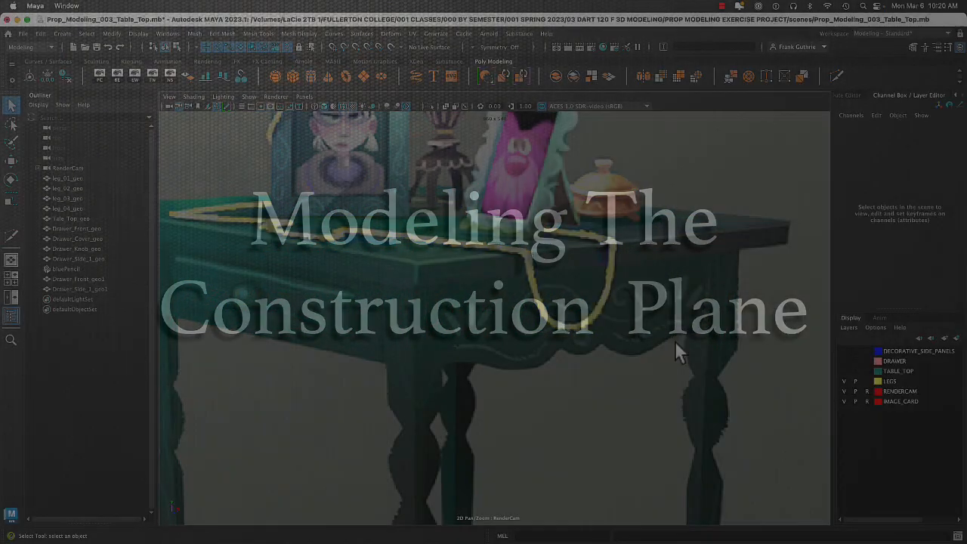
# Turn on X-ray shading and the 2D pan/zoom close-up of the table legs in the RenderCam view
pyautogui.click(445, 106)
pyautogui.click(445, 107)
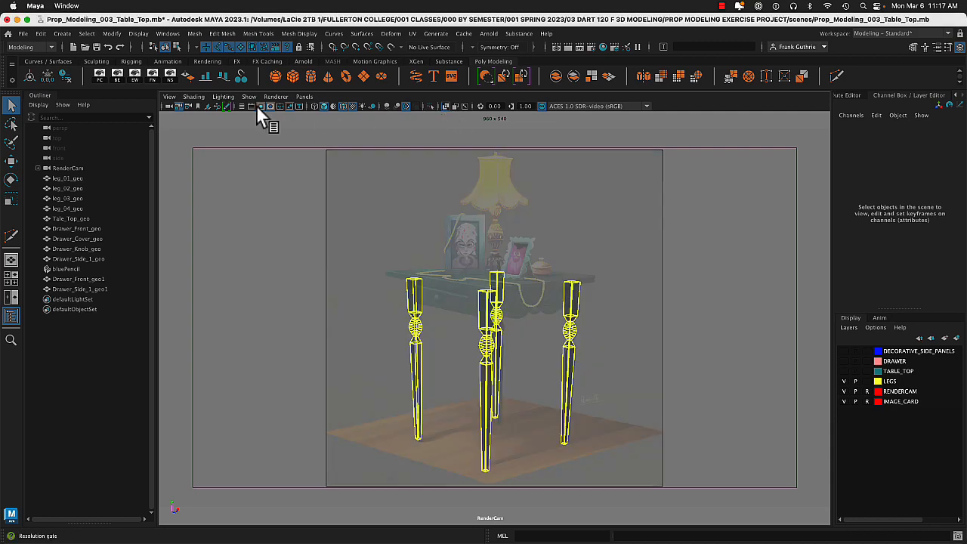
pyautogui.click(216, 106)
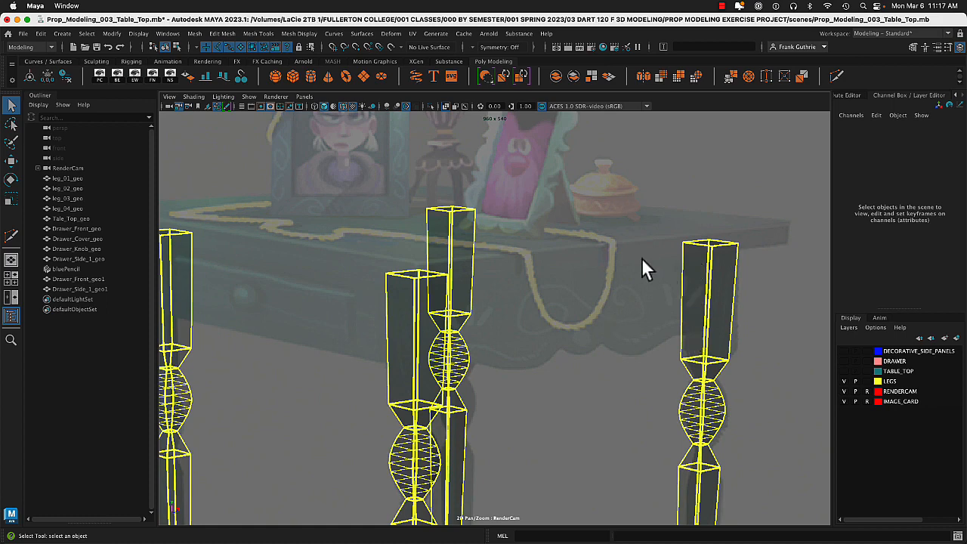
# Switch to the perspective view and hide the IMAGE_CARD layer
pyautogui.press('space')
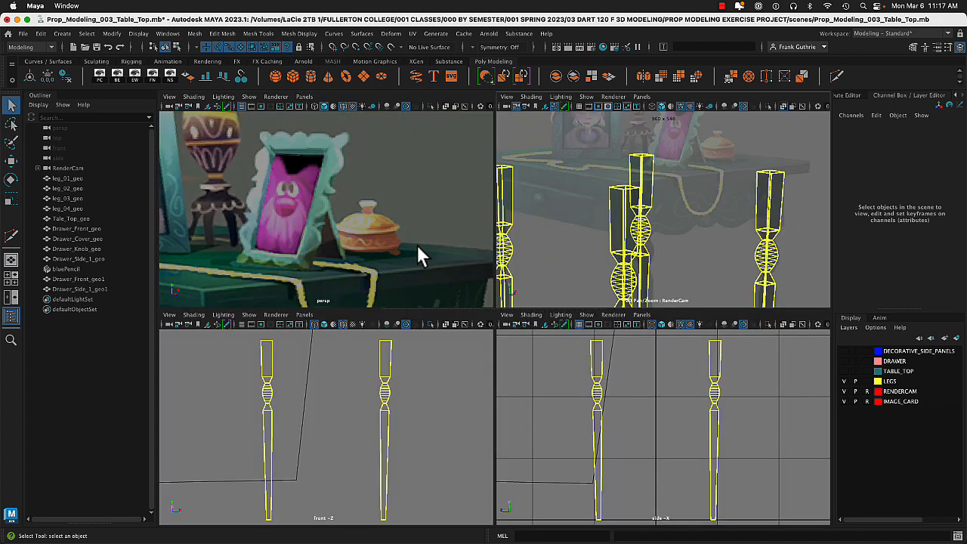
pyautogui.press('space')
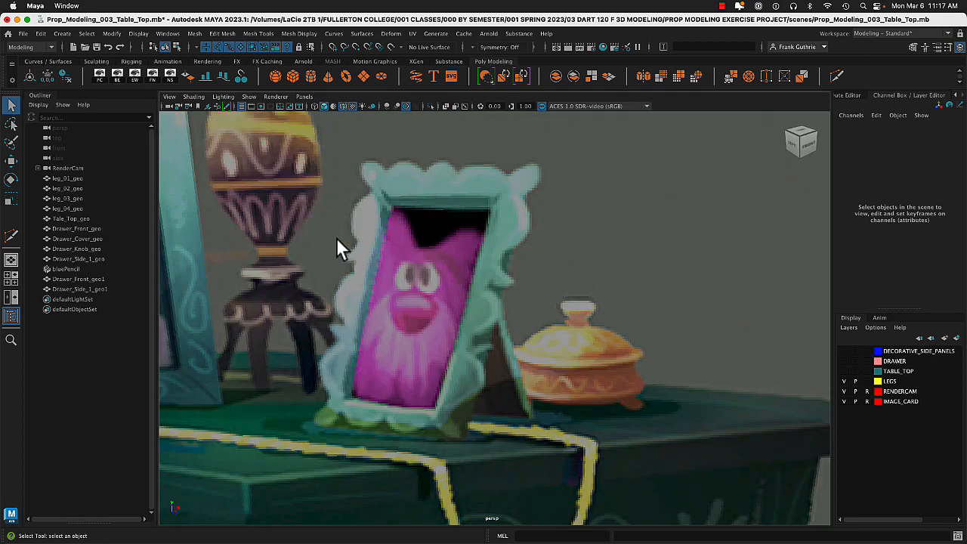
pyautogui.click(844, 401)
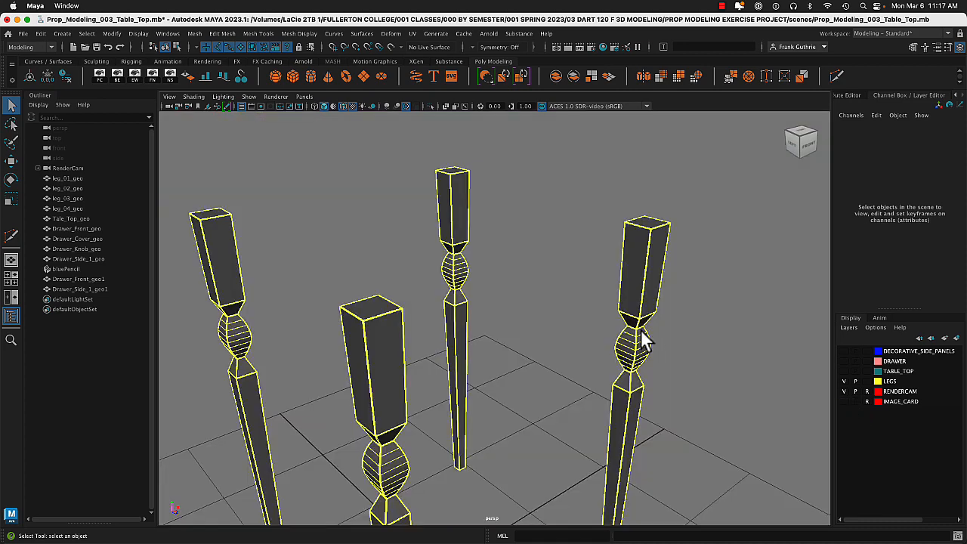
# Insert a lengthwise edge loop with Multi-Cut across the top and down the sides of leg_04's upper block
pyautogui.click(648, 220)
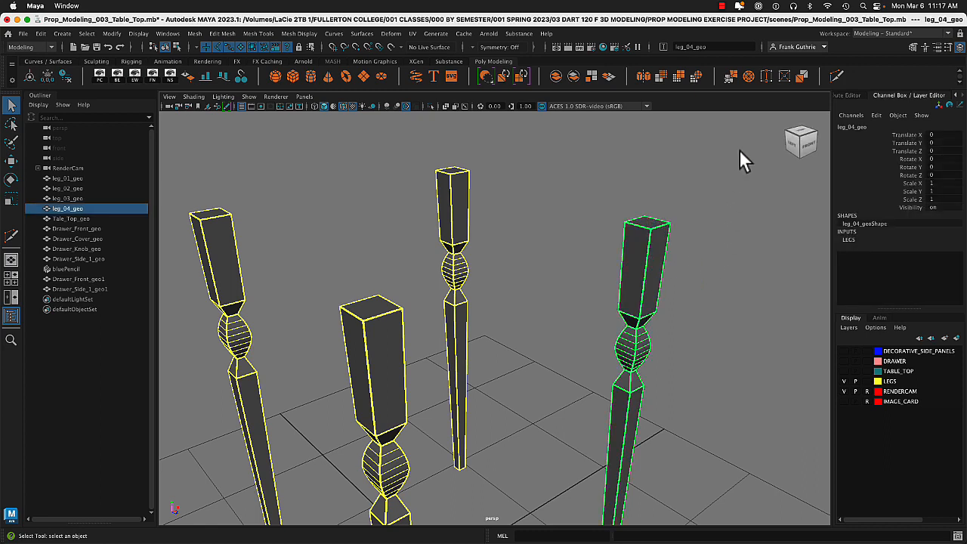
pyautogui.click(835, 76)
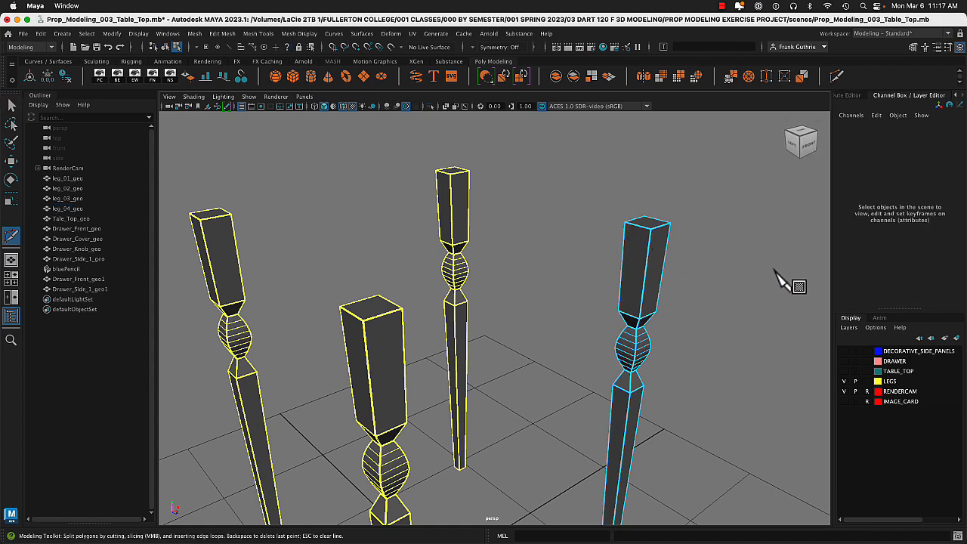
pyautogui.keyDown('alt'); pyautogui.moveTo(775, 270); pyautogui.dragTo(854, 294, button='right'); pyautogui.keyUp('alt')
pyautogui.keyDown('alt'); pyautogui.moveTo(818, 288); pyautogui.dragTo(620, 293, button='middle'); pyautogui.keyUp('alt')
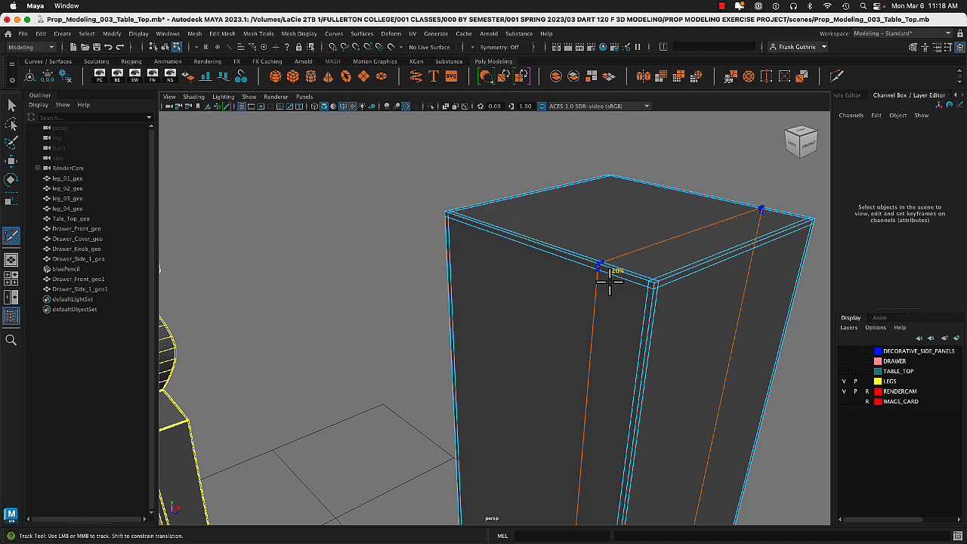
pyautogui.click(610, 279)
pyautogui.keyDown('alt'); pyautogui.moveTo(597, 276); pyautogui.dragTo(561, 232); pyautogui.keyUp('alt')
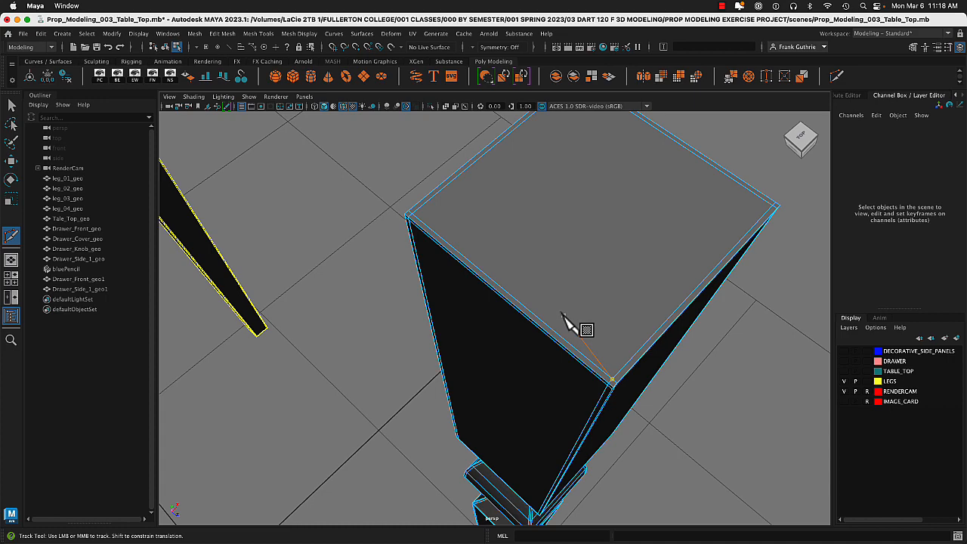
pyautogui.keyDown('alt'); pyautogui.moveTo(569, 325); pyautogui.dragTo(587, 295); pyautogui.keyUp('alt')
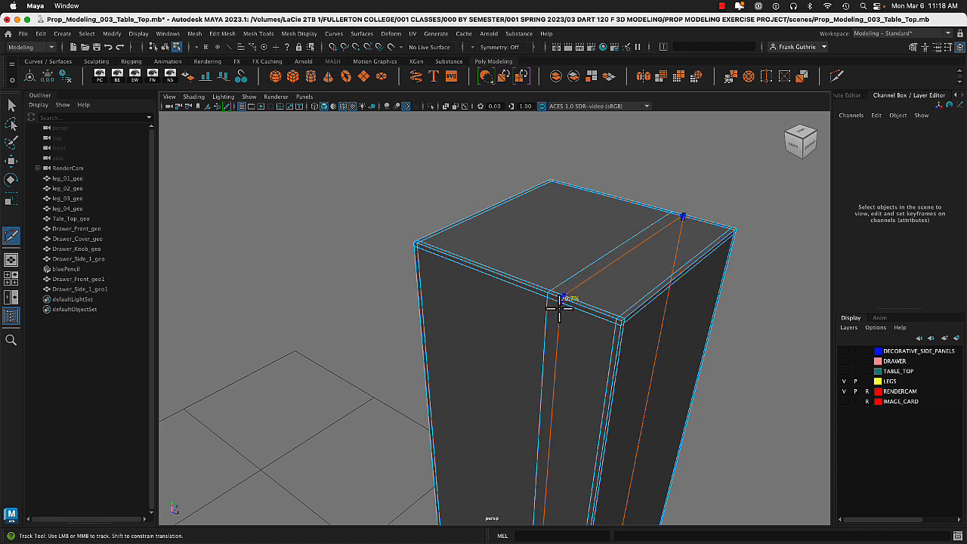
pyautogui.keyDown('ctrl'); pyautogui.click(559, 308); pyautogui.keyUp('ctrl')
pyautogui.press('q')
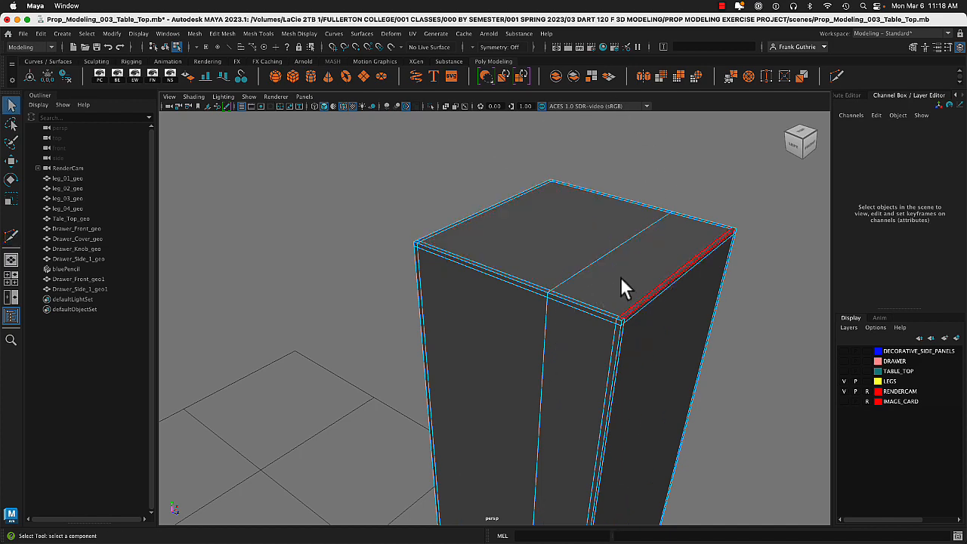
# Return to the RenderCam view and show the IMAGE_CARD layer
pyautogui.press('space')
pyautogui.press('space')
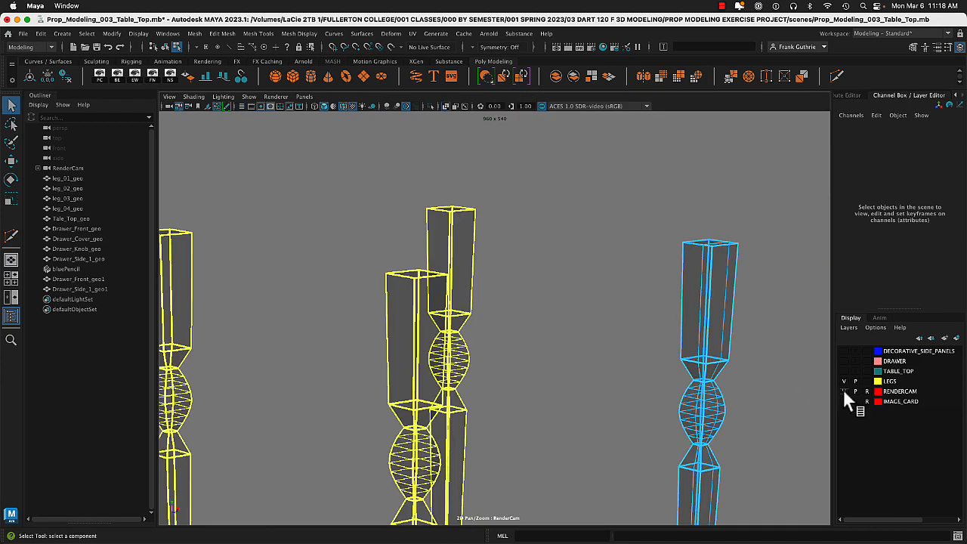
pyautogui.click(844, 402)
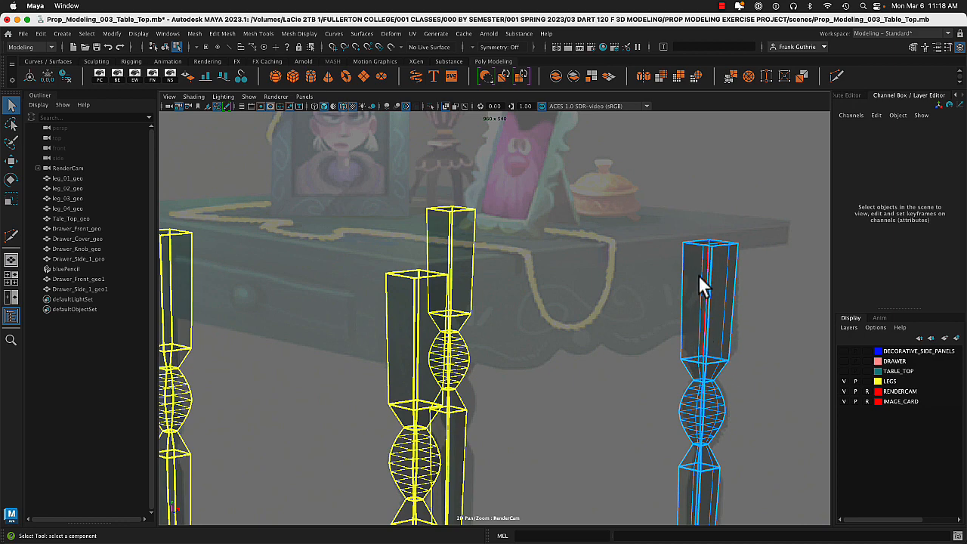
# Insert a lengthwise edge loop with Multi-Cut across the top of leg_01's upper block in the perspective view, then return to object mode
pyautogui.press('space')
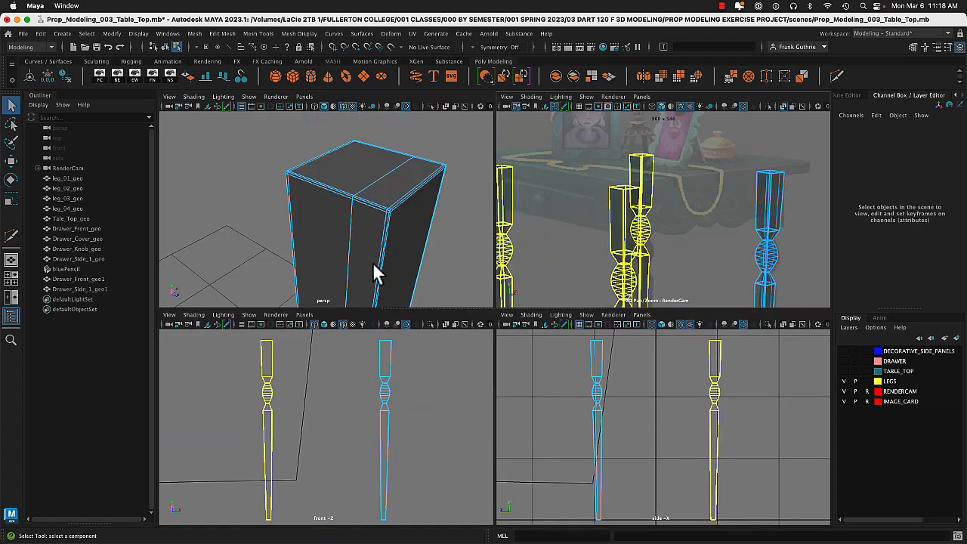
pyautogui.press('space')
pyautogui.keyDown('alt'); pyautogui.moveTo(502, 308); pyautogui.dragTo(458, 335); pyautogui.keyUp('alt')
pyautogui.keyDown('alt'); pyautogui.moveTo(458, 335); pyautogui.dragTo(564, 382, button='middle'); pyautogui.keyUp('alt')
pyautogui.keyDown('alt'); pyautogui.moveTo(446, 348); pyautogui.dragTo(325, 318, button='right'); pyautogui.keyUp('alt')
pyautogui.moveTo(310, 239)
pyautogui.mouseDown(button='right')
pyautogui.moveTo(317, 269)
pyautogui.moveTo(328, 242)
pyautogui.moveTo(280, 240)
pyautogui.mouseUp(button='right')
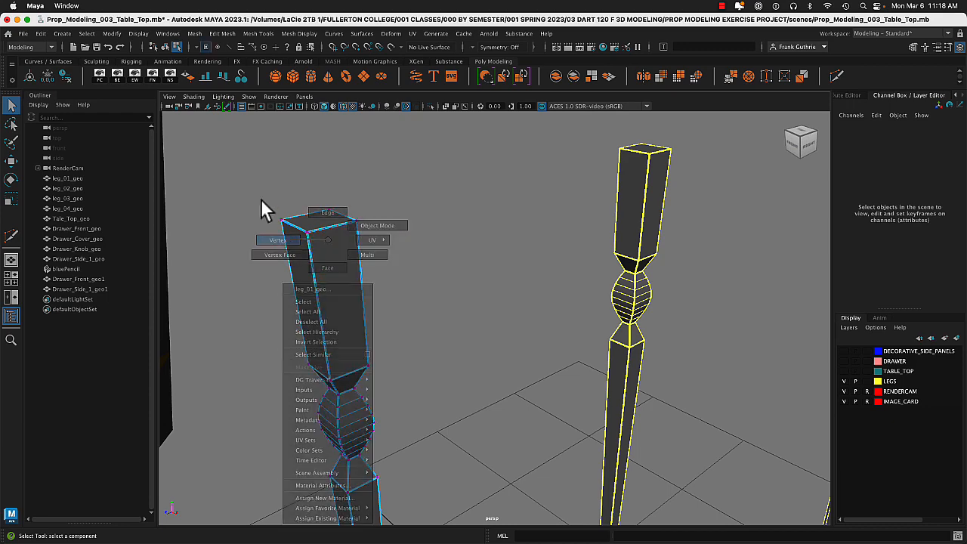
pyautogui.moveTo(272, 200); pyautogui.dragTo(389, 304)
pyautogui.press('f')
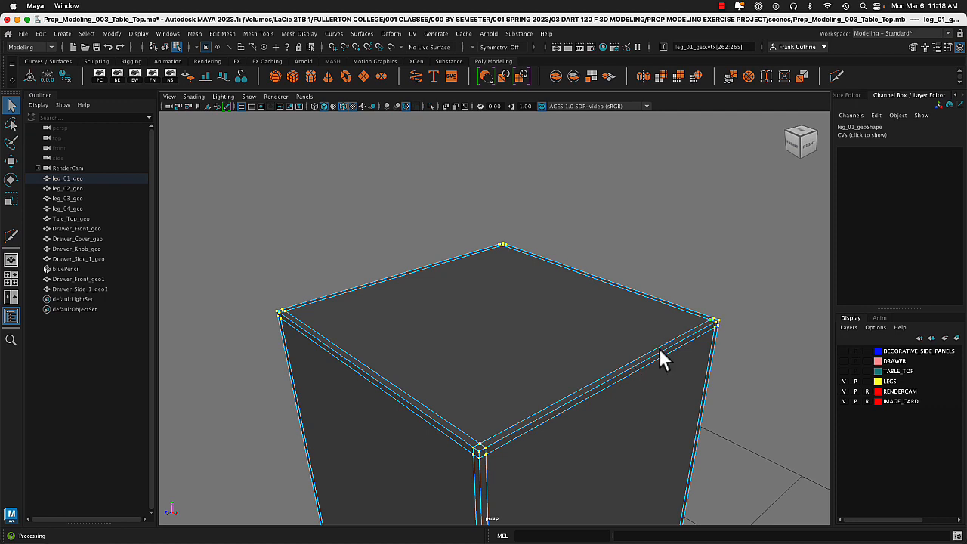
pyautogui.keyDown('shift'); pyautogui.moveTo(660, 350); pyautogui.dragTo(605, 355, button='right'); pyautogui.keyUp('shift')
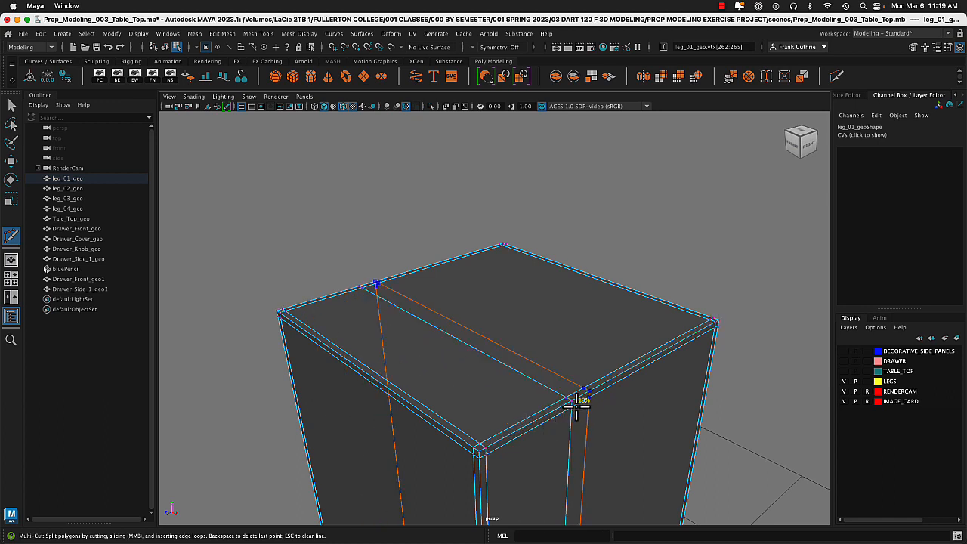
pyautogui.keyDown('ctrl'); pyautogui.click(572, 401); pyautogui.keyUp('ctrl')
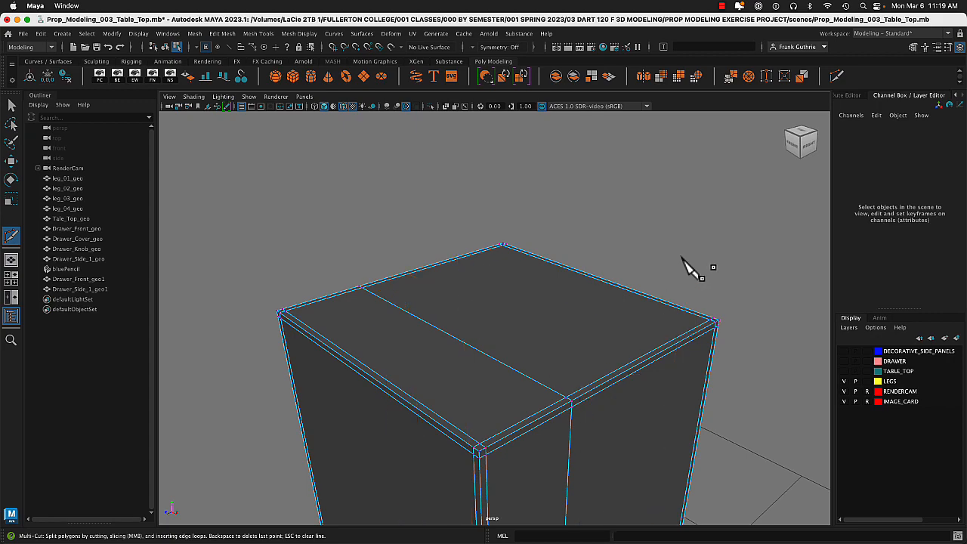
pyautogui.press('q')
pyautogui.moveTo(605, 328); pyautogui.dragTo(706, 218, button='right')
pyautogui.click(677, 295)
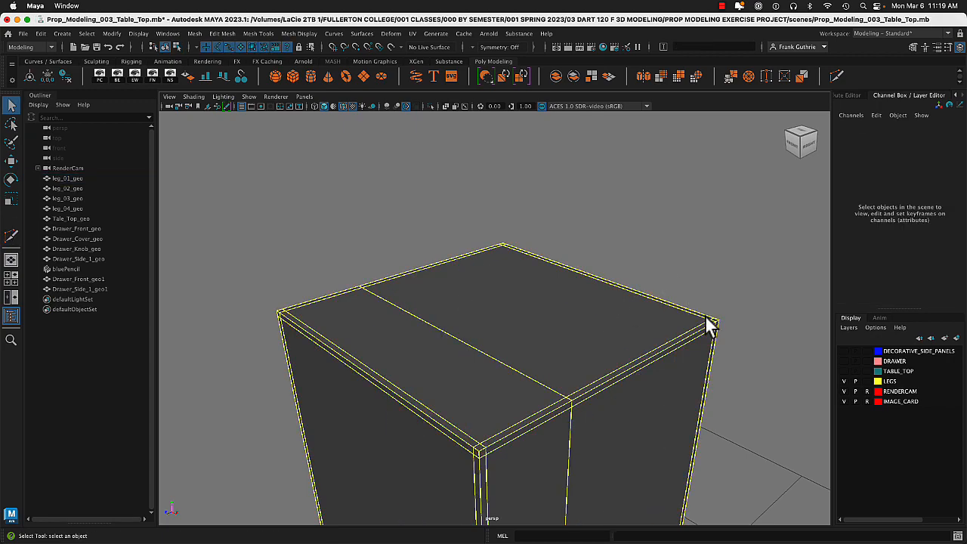
# Create a polygon plane at the origin between the legs and scale it uniformly to about 46.7
pyautogui.keyDown('alt'); pyautogui.moveTo(707, 319); pyautogui.dragTo(426, 262, button='right'); pyautogui.keyUp('alt')
pyautogui.keyDown('alt'); pyautogui.moveTo(425, 262); pyautogui.dragTo(473, 335); pyautogui.keyUp('alt')
pyautogui.keyDown('alt'); pyautogui.moveTo(480, 385); pyautogui.dragTo(676, 396); pyautogui.keyUp('alt')
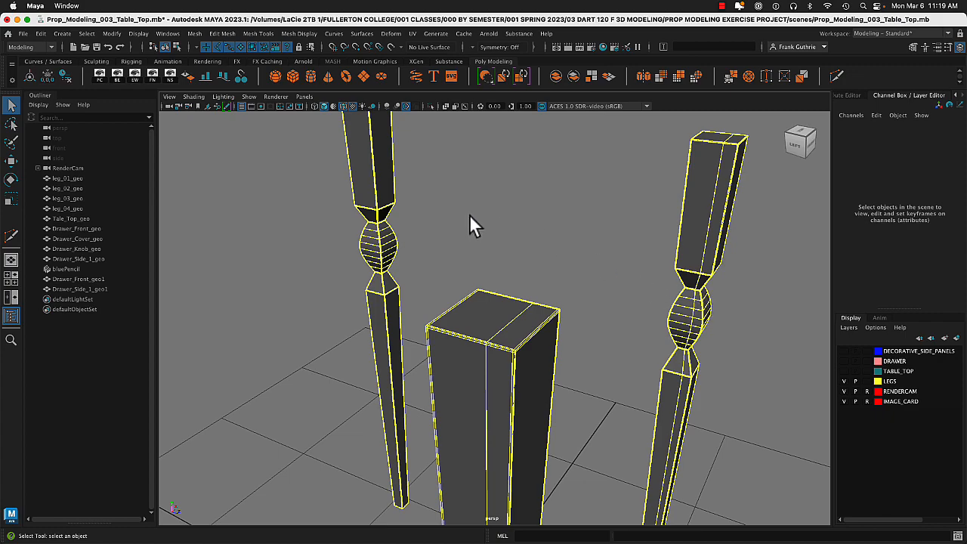
pyautogui.keyDown('alt'); pyautogui.moveTo(587, 252); pyautogui.dragTo(476, 266); pyautogui.keyUp('alt')
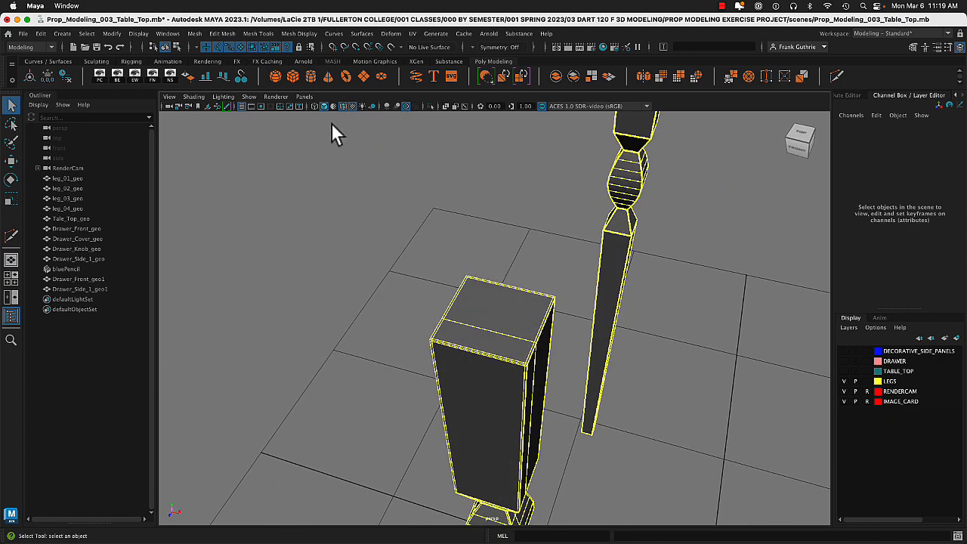
pyautogui.click(364, 74)
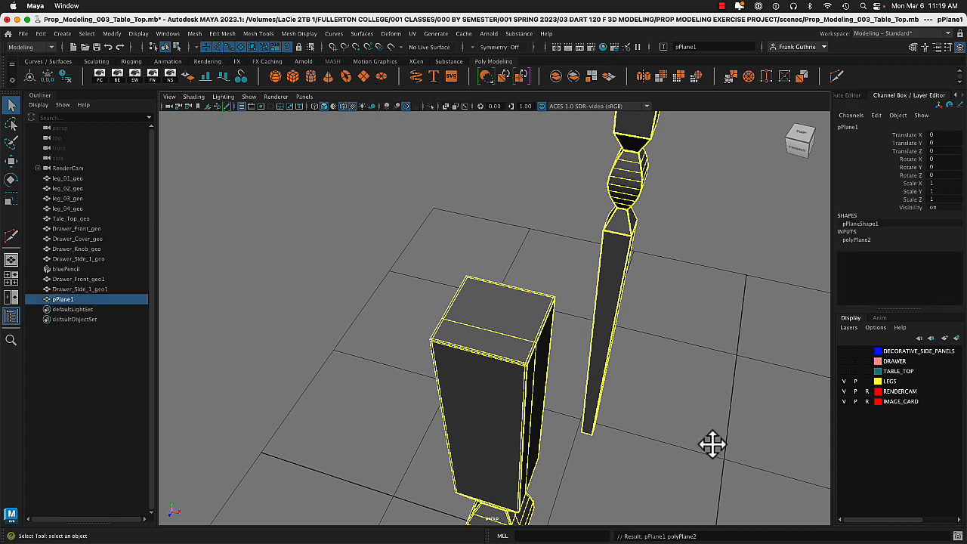
pyautogui.keyDown('alt'); pyautogui.moveTo(712, 445); pyautogui.dragTo(500, 138, button='middle'); pyautogui.keyUp('alt')
pyautogui.keyDown('alt'); pyautogui.moveTo(635, 453); pyautogui.dragTo(419, 162, button='middle'); pyautogui.keyUp('alt')
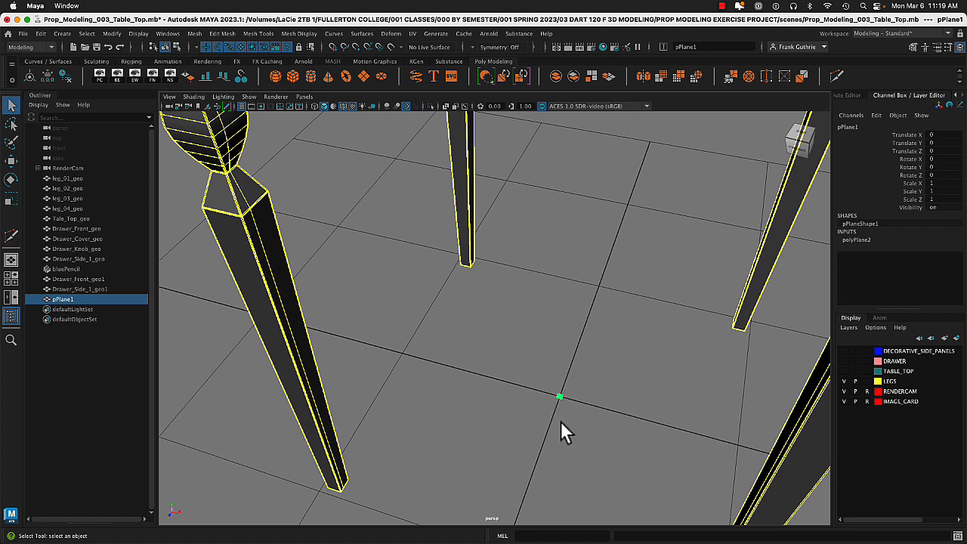
pyautogui.press('r')
pyautogui.moveTo(560, 405); pyautogui.dragTo(742, 388)
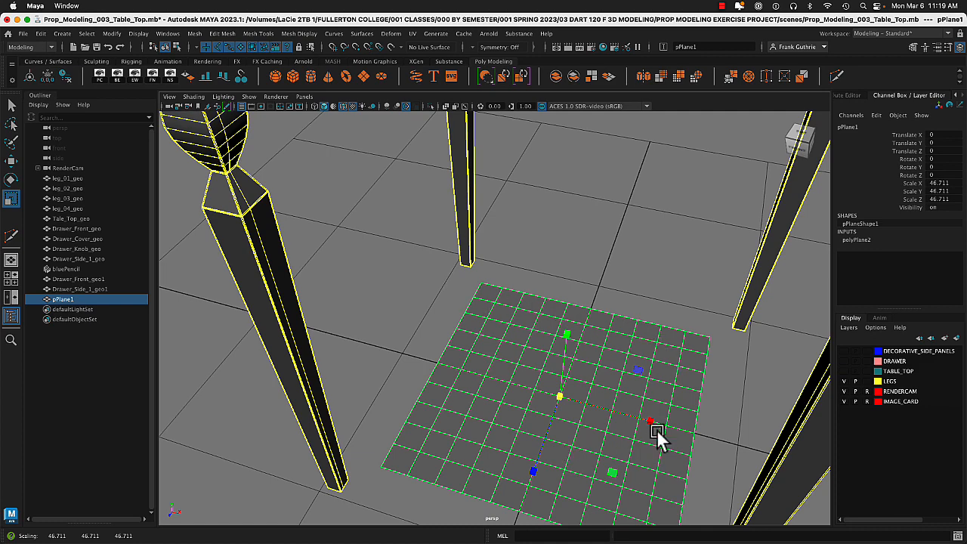
# Set the plane's width and height subdivisions to 1 and hide the viewport grid
pyautogui.click(854, 245)
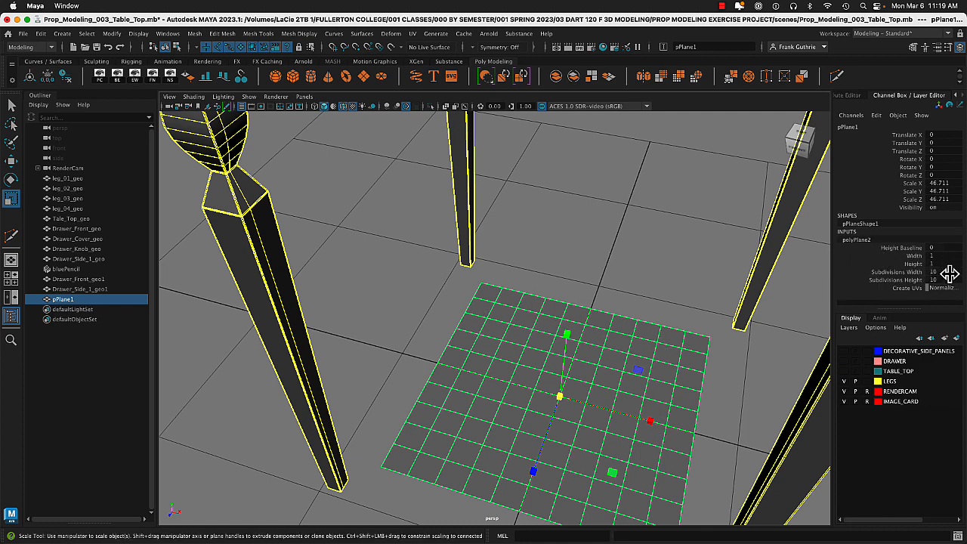
pyautogui.moveTo(949, 272); pyautogui.dragTo(943, 281)
pyautogui.write('1')
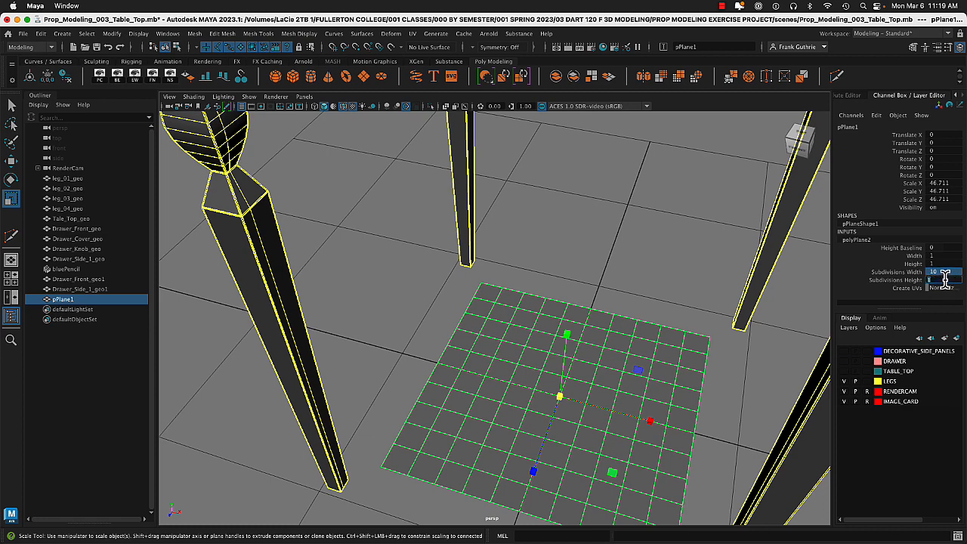
pyautogui.press('Return')
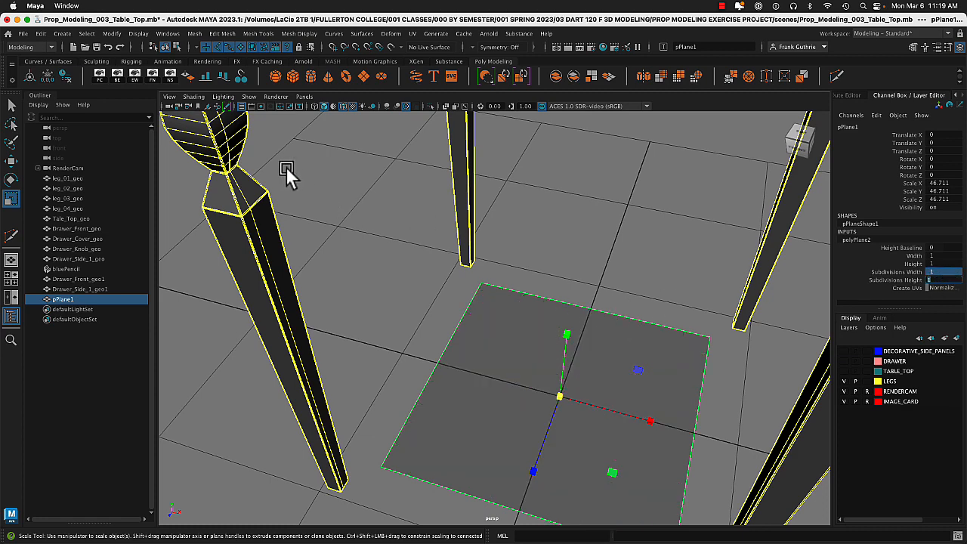
pyautogui.click(243, 106)
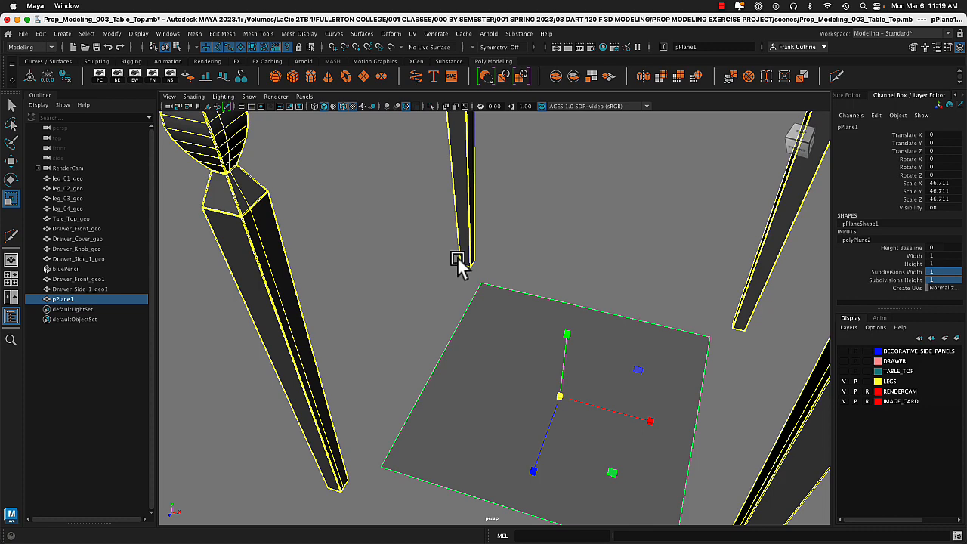
# Vertex-snap the plane's back-left corner onto the edge-loop vertex at the top outer edge of the front-left leg
pyautogui.press('q')
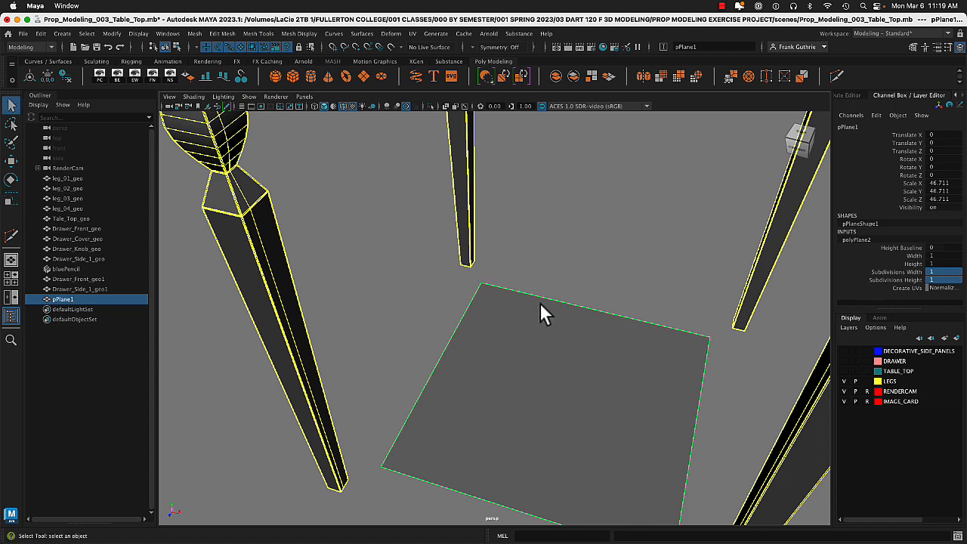
pyautogui.moveTo(499, 285); pyautogui.dragTo(491, 254, button='right')
pyautogui.press('w')
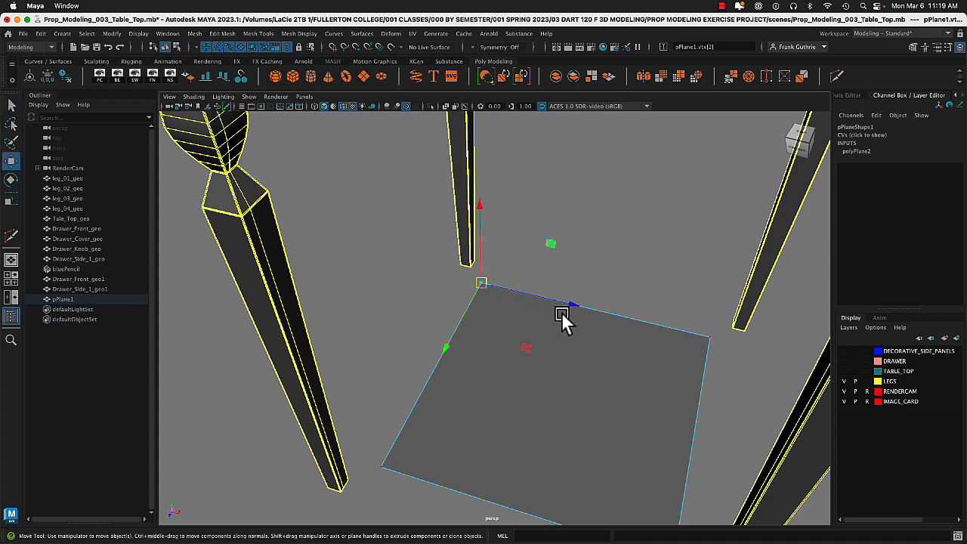
pyautogui.keyDown('alt'); pyautogui.moveTo(561, 313); pyautogui.dragTo(501, 251); pyautogui.keyUp('alt')
pyautogui.keyDown('alt'); pyautogui.moveTo(441, 192); pyautogui.dragTo(771, 243, button='right'); pyautogui.keyUp('alt')
pyautogui.keyDown('alt'); pyautogui.moveTo(518, 225); pyautogui.dragTo(604, 415, button='middle'); pyautogui.keyUp('alt')
pyautogui.keyDown('alt'); pyautogui.moveTo(482, 273); pyautogui.dragTo(366, 402, button='middle'); pyautogui.keyUp('alt')
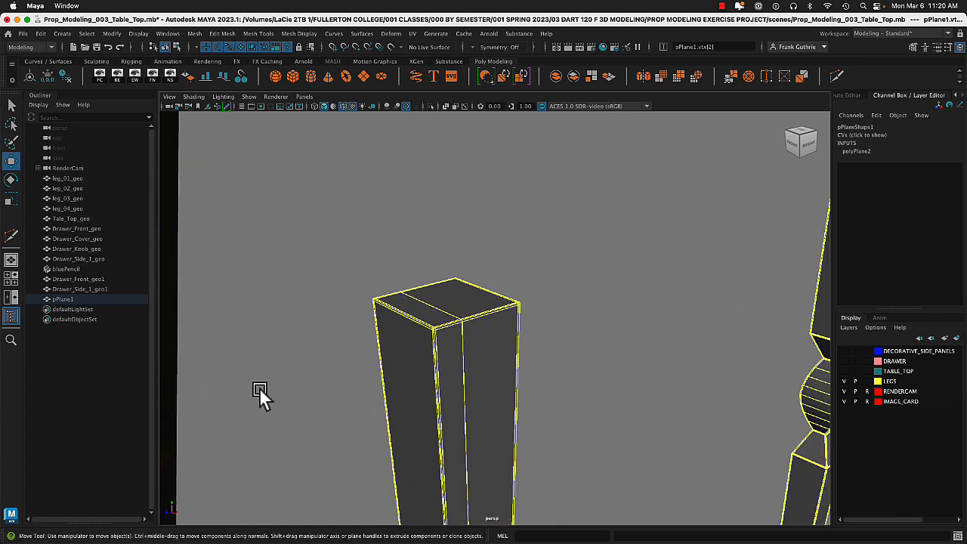
pyautogui.keyDown('alt'); pyautogui.moveTo(413, 304); pyautogui.dragTo(965, 487, button='right'); pyautogui.keyUp('alt')
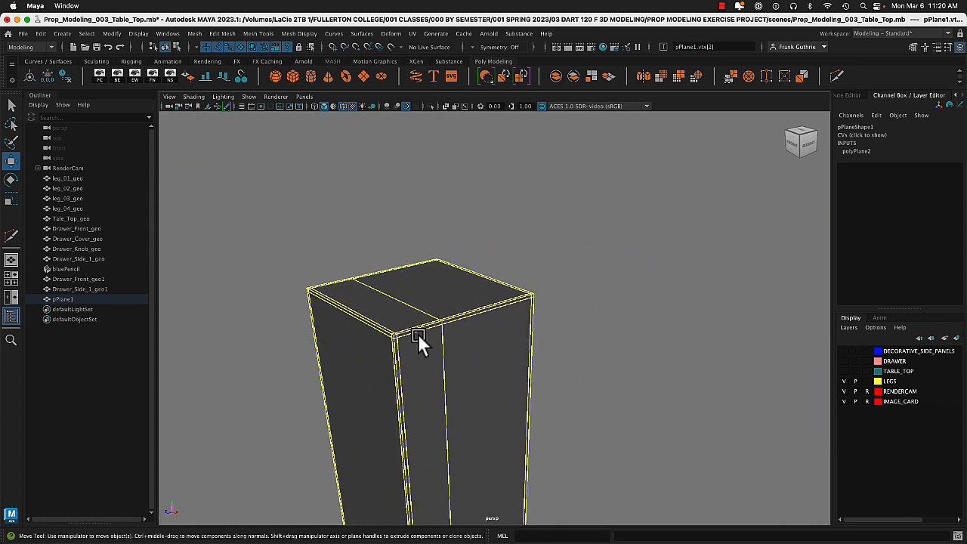
pyautogui.keyDown('alt'); pyautogui.moveTo(417, 334); pyautogui.dragTo(400, 386, button='right'); pyautogui.keyUp('alt')
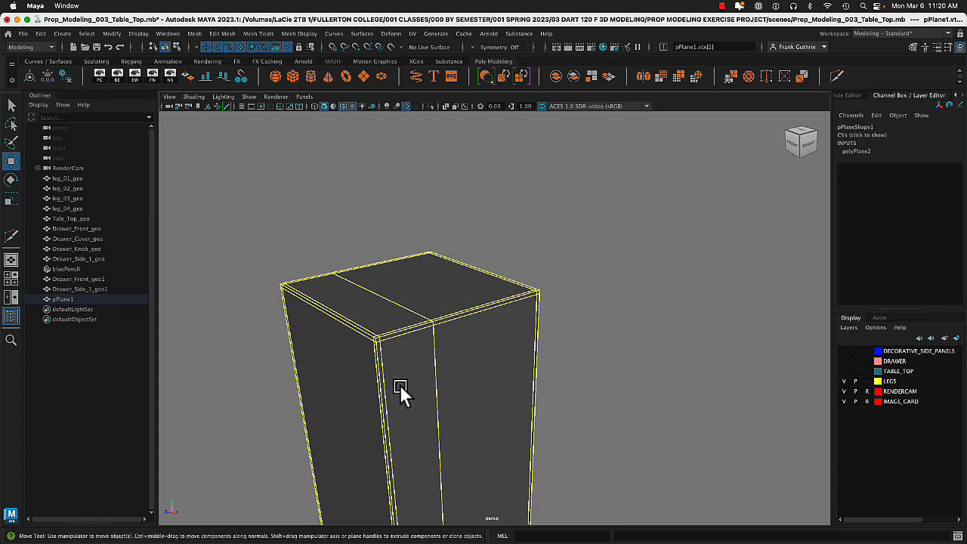
pyautogui.keyDown('alt'); pyautogui.moveTo(400, 385); pyautogui.dragTo(590, 444); pyautogui.keyUp('alt')
pyautogui.keyDown('alt'); pyautogui.moveTo(529, 378); pyautogui.dragTo(488, 357); pyautogui.keyUp('alt')
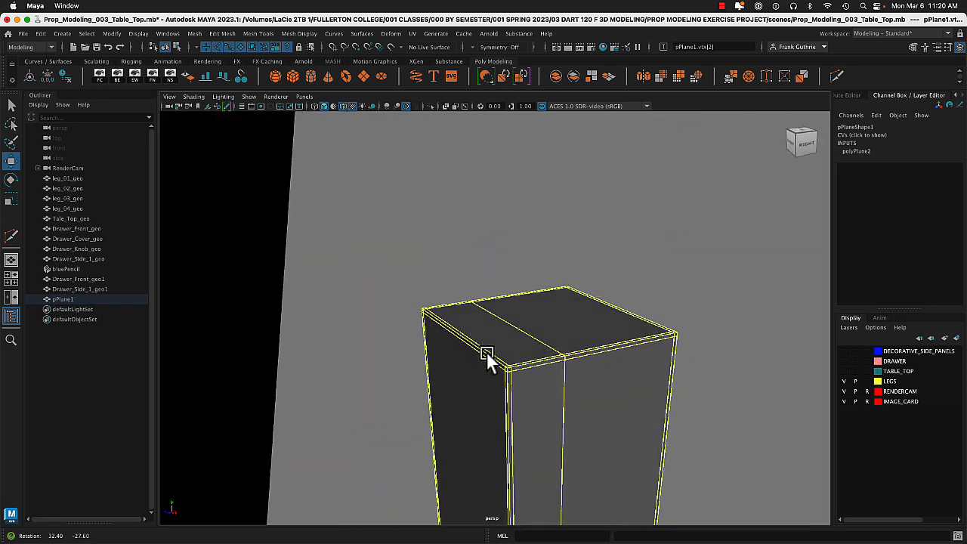
pyautogui.keyDown('alt'); pyautogui.moveTo(488, 356); pyautogui.dragTo(477, 257, button='middle'); pyautogui.keyUp('alt')
pyautogui.keyDown('alt'); pyautogui.moveTo(427, 233); pyautogui.dragTo(485, 254, button='right'); pyautogui.keyUp('alt')
pyautogui.keyDown('alt'); pyautogui.moveTo(485, 254); pyautogui.dragTo(497, 299, button='middle'); pyautogui.keyUp('alt')
pyautogui.keyDown('alt'); pyautogui.moveTo(497, 299); pyautogui.dragTo(484, 293); pyautogui.keyUp('alt')
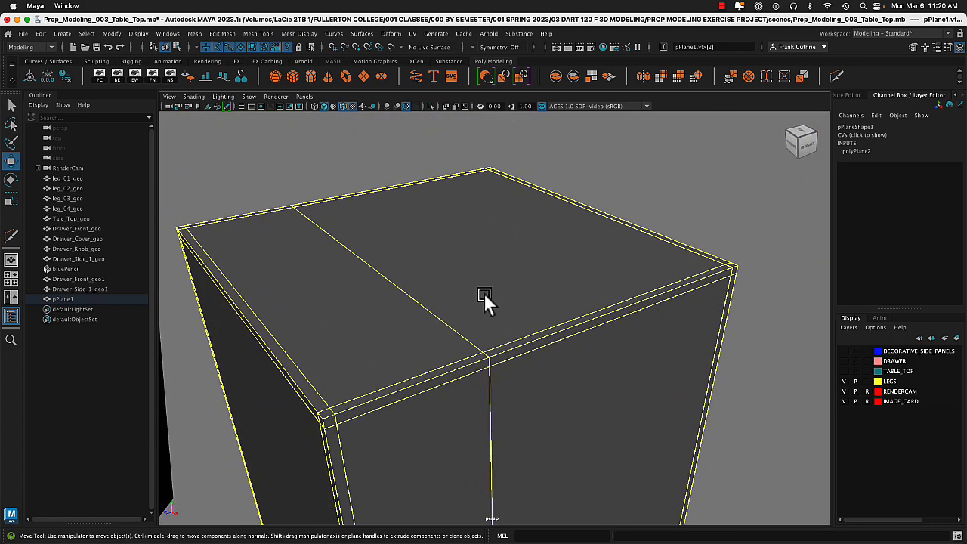
pyautogui.keyDown('alt'); pyautogui.moveTo(477, 344); pyautogui.dragTo(496, 377, button='right'); pyautogui.keyUp('alt')
pyautogui.press('z')
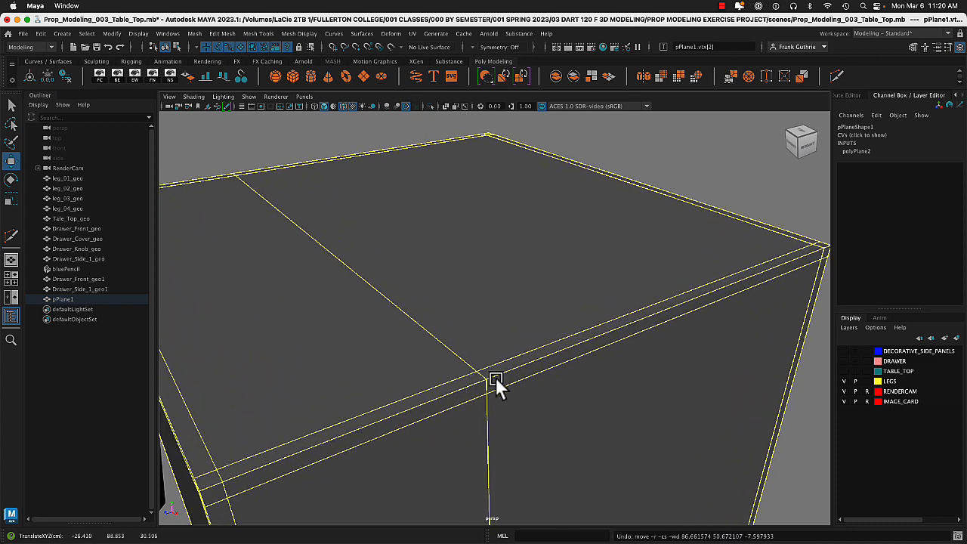
pyautogui.press('v')
pyautogui.moveTo(511, 368); pyautogui.dragTo(492, 376, button='middle')
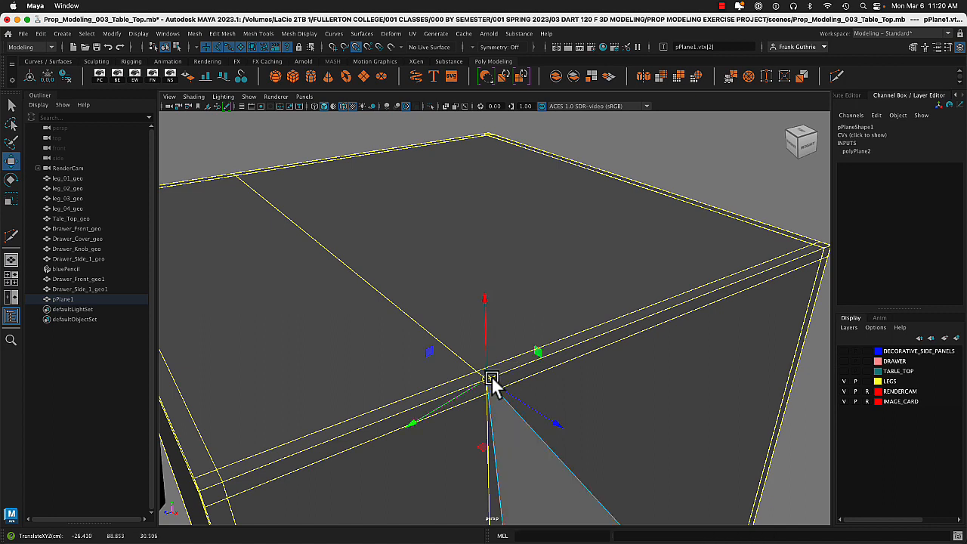
# Select the plane's back-right corner vertex and hide the IMAGE_CARD layer
pyautogui.scroll(-10, 512, 397)
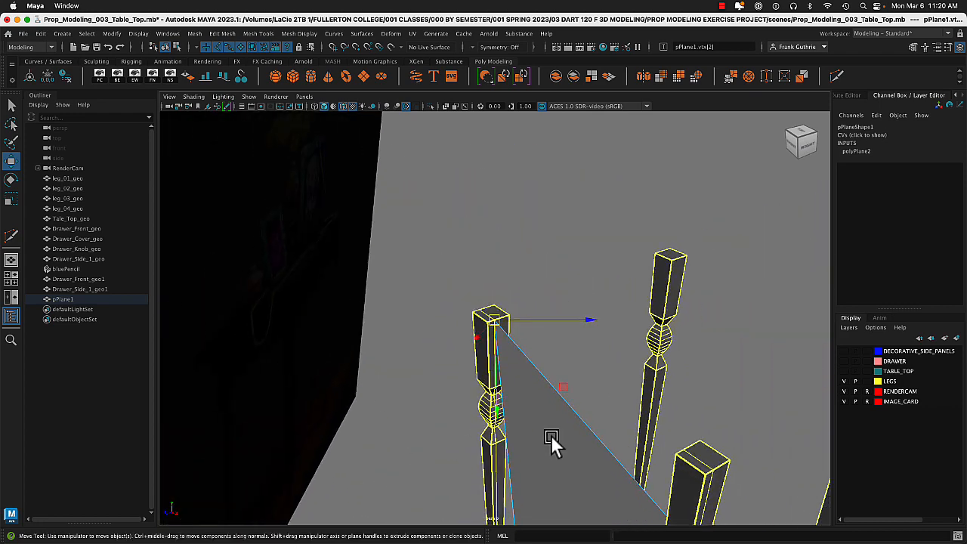
pyautogui.keyDown('alt'); pyautogui.moveTo(551, 444); pyautogui.dragTo(616, 475); pyautogui.keyUp('alt')
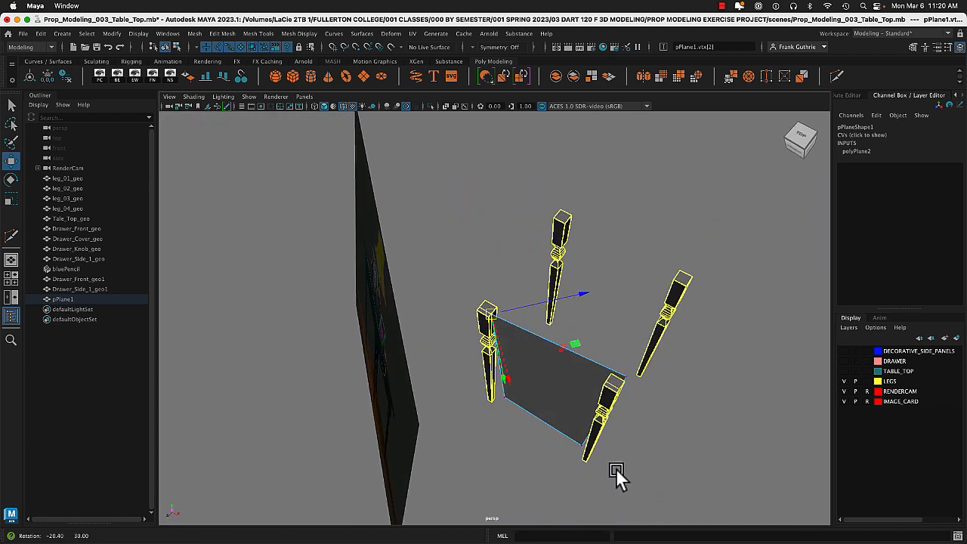
pyautogui.click(626, 379)
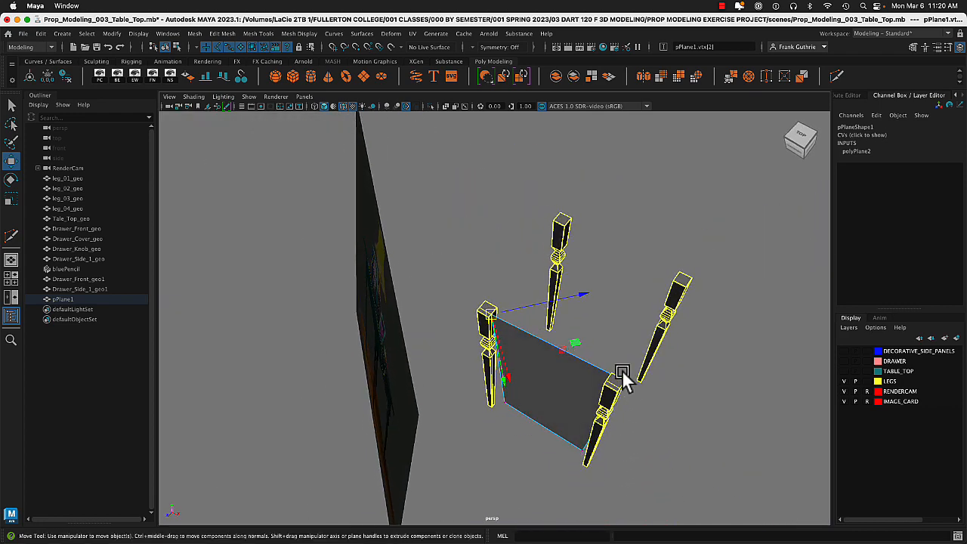
pyautogui.click(844, 402)
# Raise the selected corner and vertex-snap it onto the edge-loop vertex at the top of the front-right leg
pyautogui.keyDown('alt'); pyautogui.moveTo(645, 383); pyautogui.dragTo(773, 368); pyautogui.keyUp('alt')
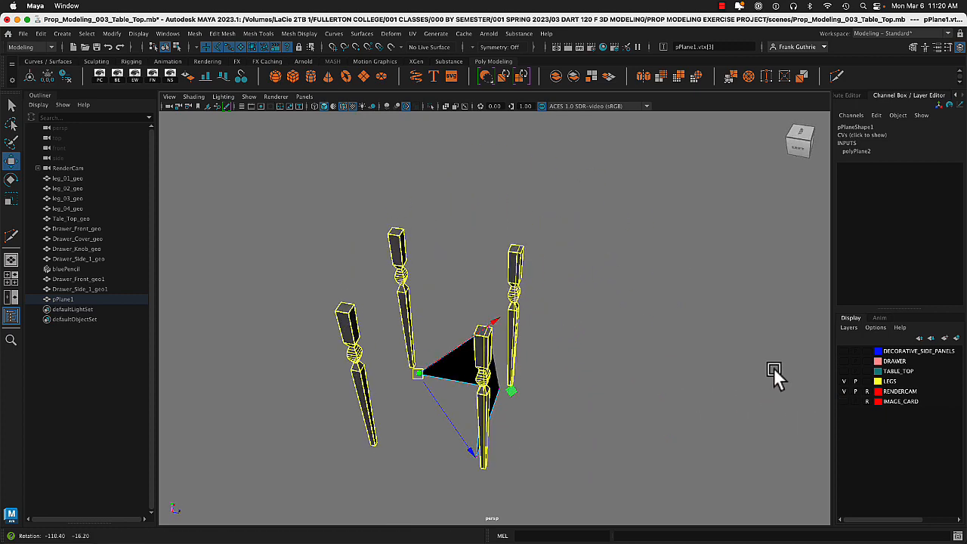
pyautogui.keyDown('alt'); pyautogui.moveTo(589, 364); pyautogui.dragTo(599, 433, button='middle'); pyautogui.keyUp('alt')
pyautogui.keyDown('alt'); pyautogui.moveTo(598, 433); pyautogui.dragTo(555, 470); pyautogui.keyUp('alt')
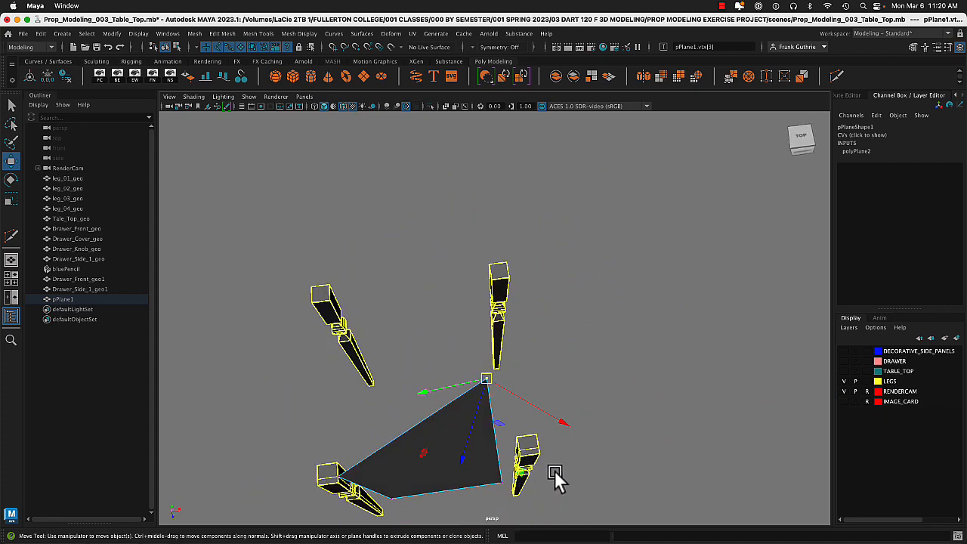
pyautogui.moveTo(485, 380); pyautogui.dragTo(509, 241)
pyautogui.keyDown('alt'); pyautogui.moveTo(510, 241); pyautogui.dragTo(904, 463, button='right'); pyautogui.keyUp('alt')
pyautogui.keyDown('alt'); pyautogui.moveTo(511, 438); pyautogui.dragTo(751, 502, button='right'); pyautogui.keyUp('alt')
pyautogui.keyDown('alt'); pyautogui.moveTo(589, 386); pyautogui.dragTo(549, 437); pyautogui.keyUp('alt')
pyautogui.keyDown('alt'); pyautogui.moveTo(549, 437); pyautogui.dragTo(548, 463, button='middle'); pyautogui.keyUp('alt')
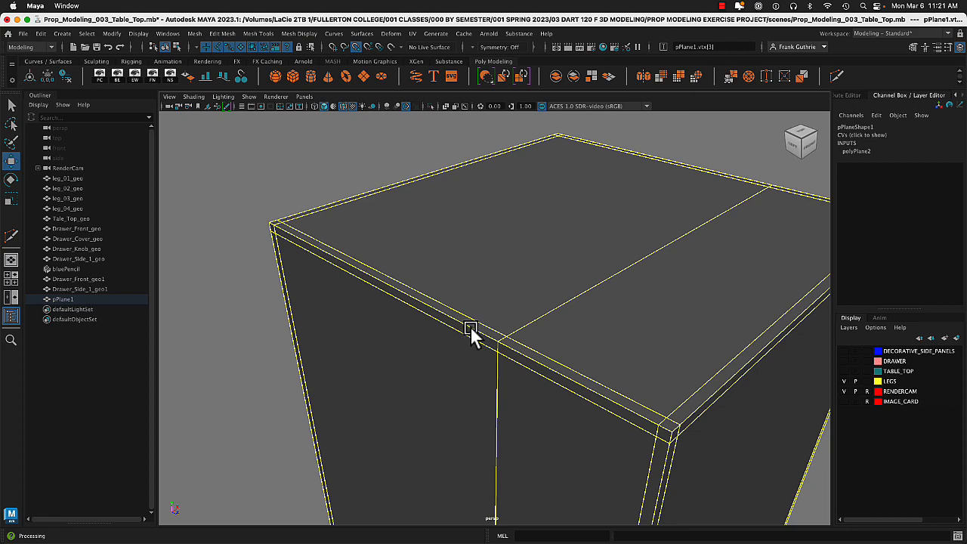
pyautogui.moveTo(470, 325); pyautogui.dragTo(502, 346, button='middle')
# Vertex-snap the plane's front-right corner to where the edge loop meets the lower middle bevel edge of the front-right leg's upper block
pyautogui.scroll(-2, 540, 399)
pyautogui.keyDown('alt'); pyautogui.moveTo(541, 399); pyautogui.dragTo(332, 363, button='right'); pyautogui.keyUp('alt')
pyautogui.keyDown('alt'); pyautogui.moveTo(536, 425); pyautogui.dragTo(507, 244, button='middle'); pyautogui.keyUp('alt')
pyautogui.keyDown('alt'); pyautogui.moveTo(506, 242); pyautogui.dragTo(461, 321); pyautogui.keyUp('alt')
pyautogui.moveTo(469, 381); pyautogui.dragTo(485, 324)
pyautogui.scroll(-3, 486, 217)
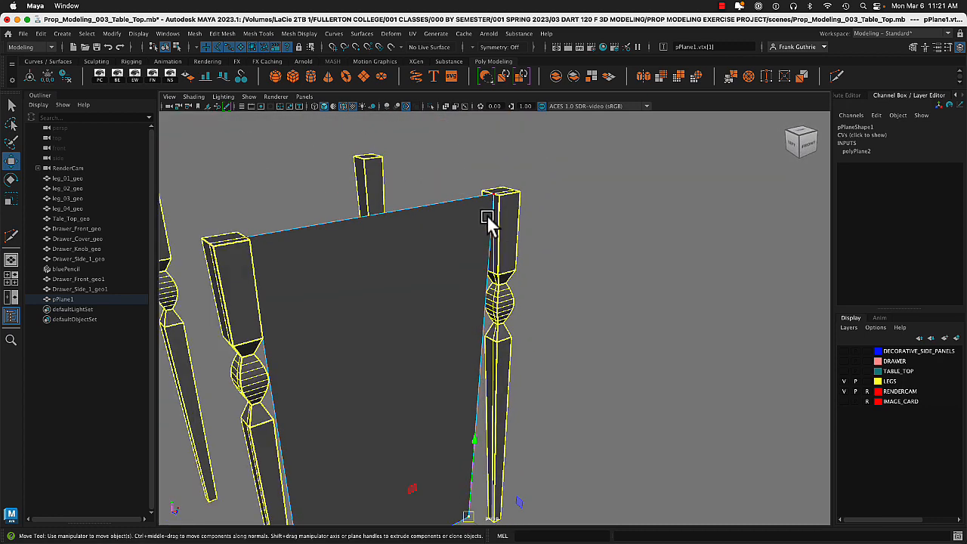
pyautogui.scroll(5, 485, 218)
pyautogui.keyDown('alt'); pyautogui.moveTo(512, 181); pyautogui.dragTo(545, 443, button='middle'); pyautogui.keyUp('alt')
pyautogui.scroll(8, 523, 389)
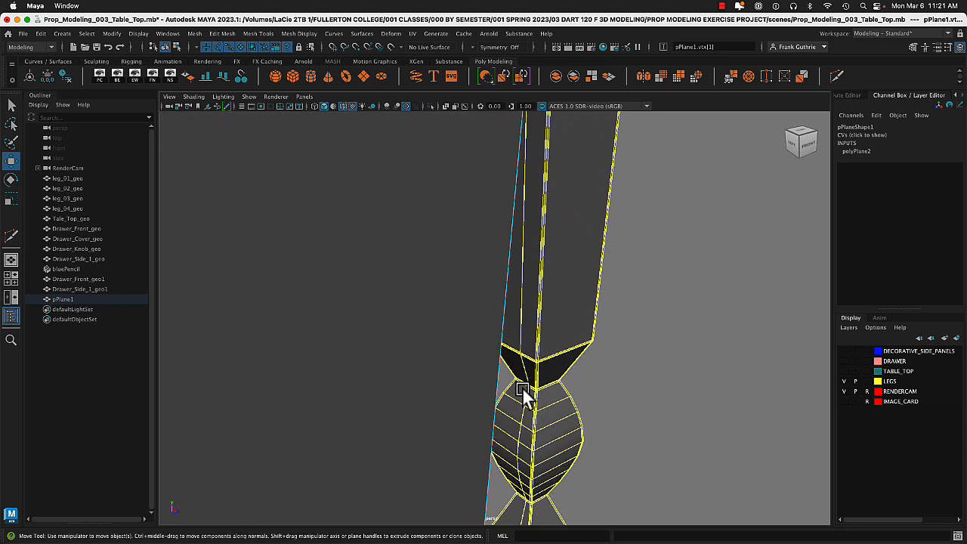
pyautogui.scroll(3, 524, 391)
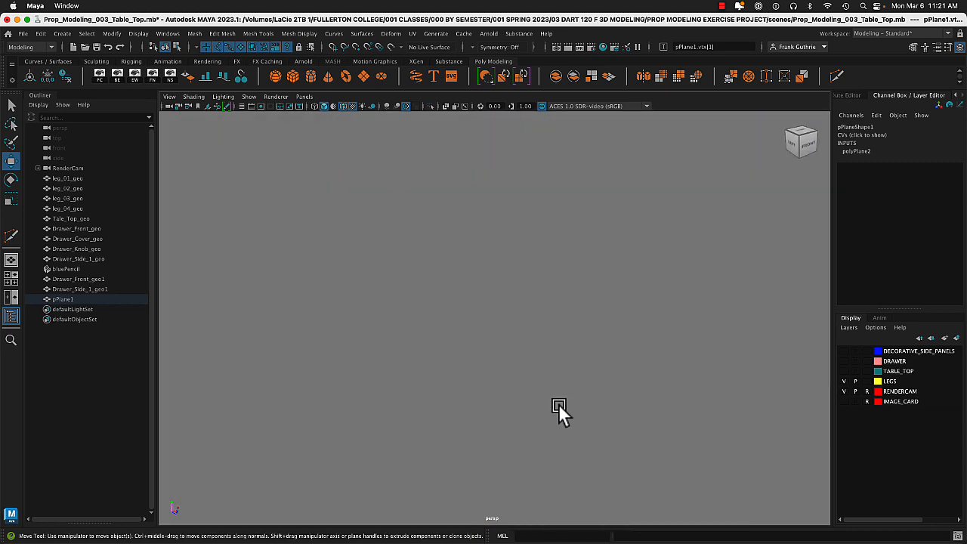
pyautogui.scroll(-5, 563, 405)
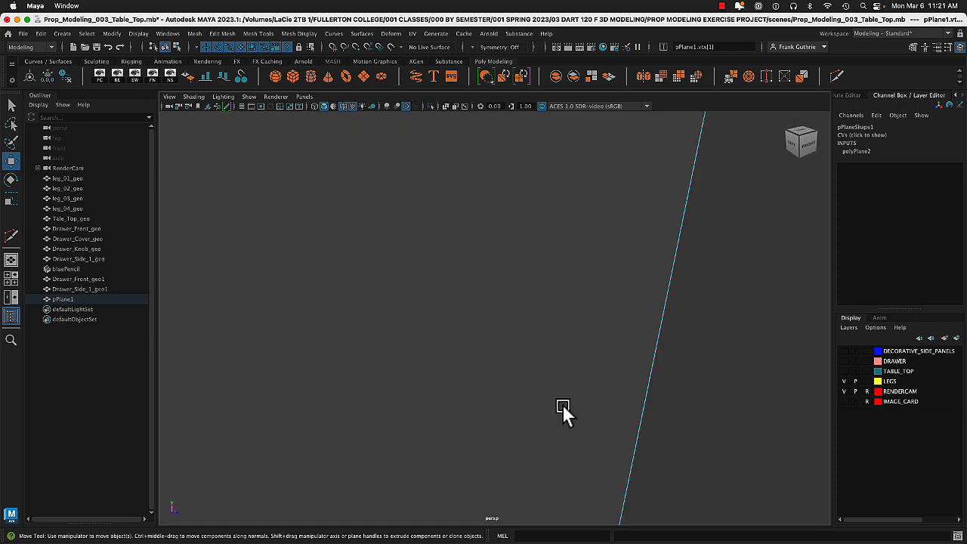
pyautogui.keyDown('alt'); pyautogui.moveTo(556, 400); pyautogui.dragTo(529, 302); pyautogui.keyUp('alt')
pyautogui.keyDown('alt'); pyautogui.moveTo(515, 281); pyautogui.dragTo(533, 392, button='middle'); pyautogui.keyUp('alt')
pyautogui.keyDown('alt'); pyautogui.moveTo(534, 392); pyautogui.dragTo(697, 420, button='right'); pyautogui.keyUp('alt')
pyautogui.keyDown('alt'); pyautogui.moveTo(698, 420); pyautogui.dragTo(596, 379, button='middle'); pyautogui.keyUp('alt')
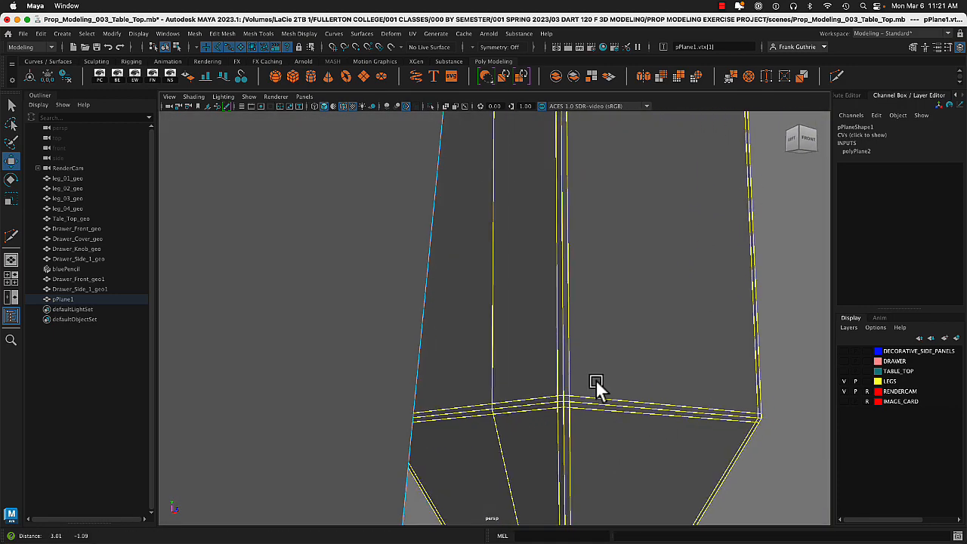
pyautogui.keyDown('alt'); pyautogui.moveTo(596, 379); pyautogui.dragTo(599, 372); pyautogui.keyUp('alt')
pyautogui.keyDown('alt'); pyautogui.moveTo(470, 384); pyautogui.dragTo(519, 394, button='right'); pyautogui.keyUp('alt')
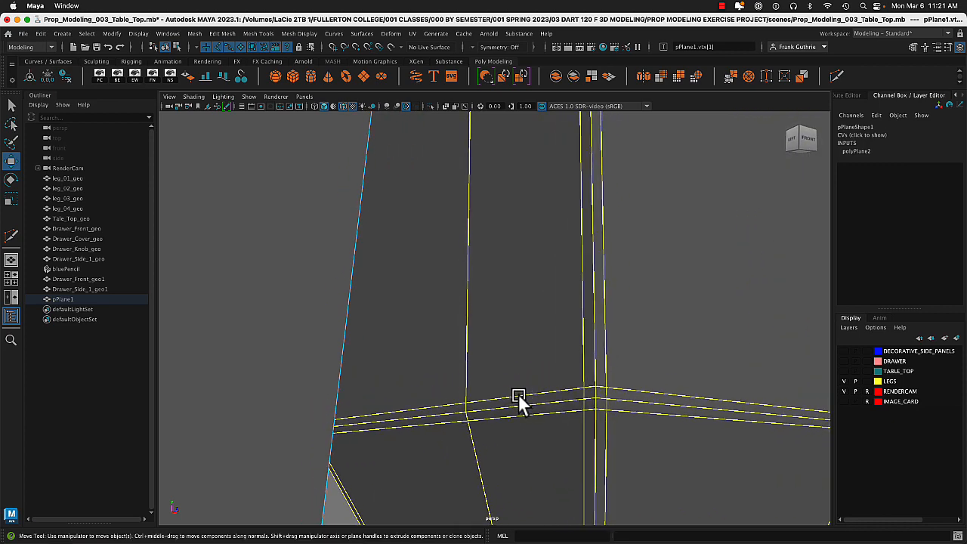
pyautogui.press('v')
pyautogui.moveTo(478, 410); pyautogui.dragTo(471, 411)
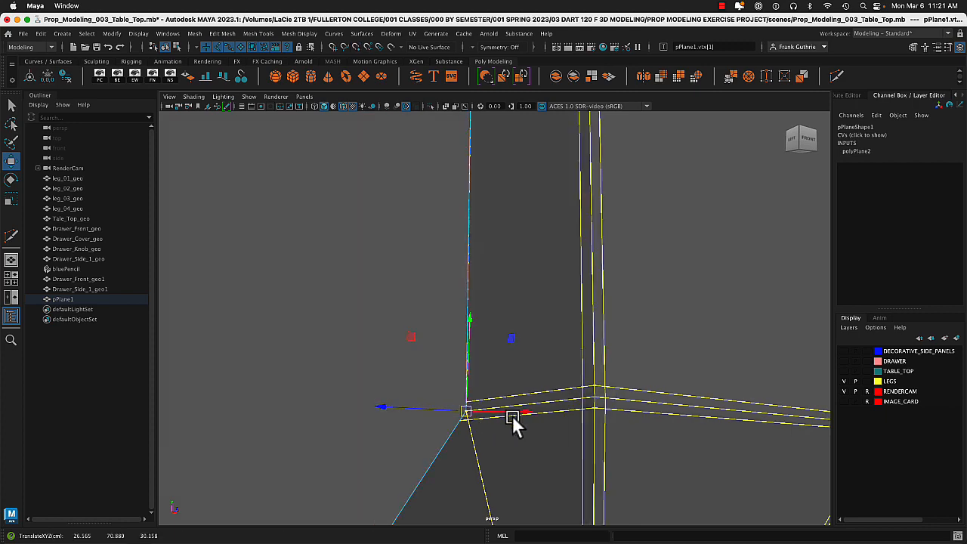
# Raise the plane's last free corner and vertex-snap it to the edge loop at the bottom of the front-left leg's upper block
pyautogui.keyDown('alt'); pyautogui.moveTo(512, 423); pyautogui.dragTo(106, 370, button='right'); pyautogui.keyUp('alt')
pyautogui.keyDown('alt'); pyautogui.moveTo(408, 377); pyautogui.dragTo(339, 390, button='right'); pyautogui.keyUp('alt')
pyautogui.keyDown('alt'); pyautogui.moveTo(338, 389); pyautogui.dragTo(484, 357); pyautogui.keyUp('alt')
pyautogui.click(425, 465)
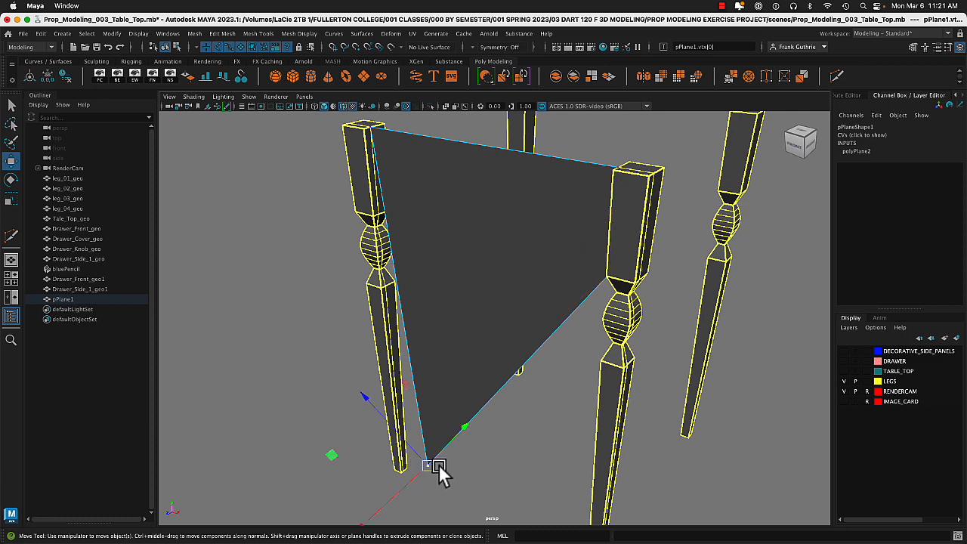
pyautogui.moveTo(425, 467); pyautogui.dragTo(423, 429)
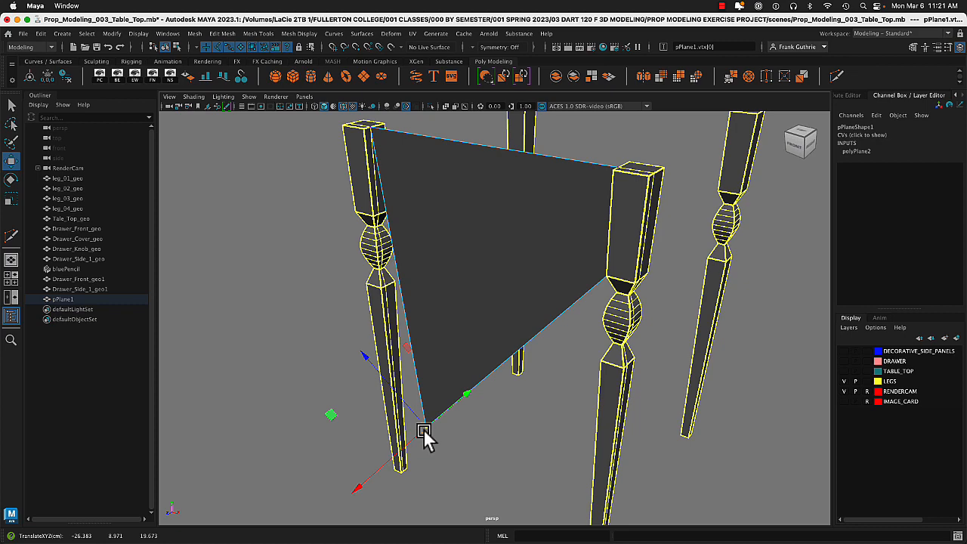
pyautogui.scroll(-5, 383, 283)
pyautogui.scroll(2, 386, 274)
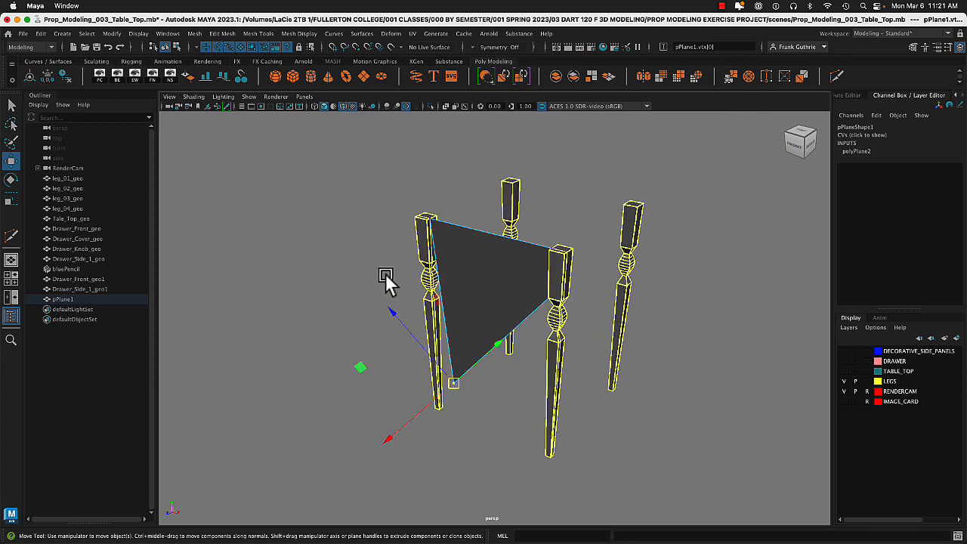
pyautogui.scroll(6, 385, 273)
pyautogui.keyDown('alt'); pyautogui.moveTo(363, 218); pyautogui.dragTo(486, 375, button='middle'); pyautogui.keyUp('alt')
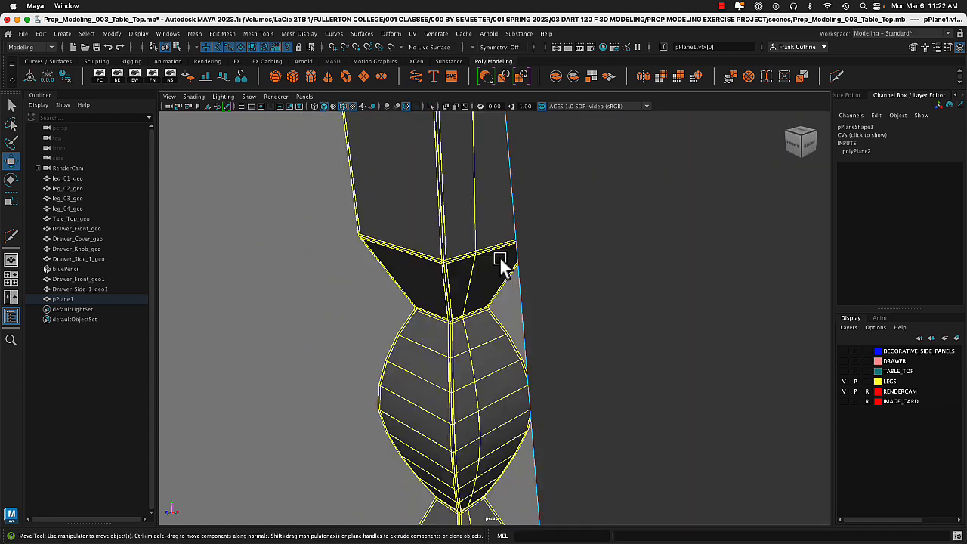
pyautogui.press('v')
pyautogui.moveTo(490, 248); pyautogui.dragTo(484, 252, button='middle')
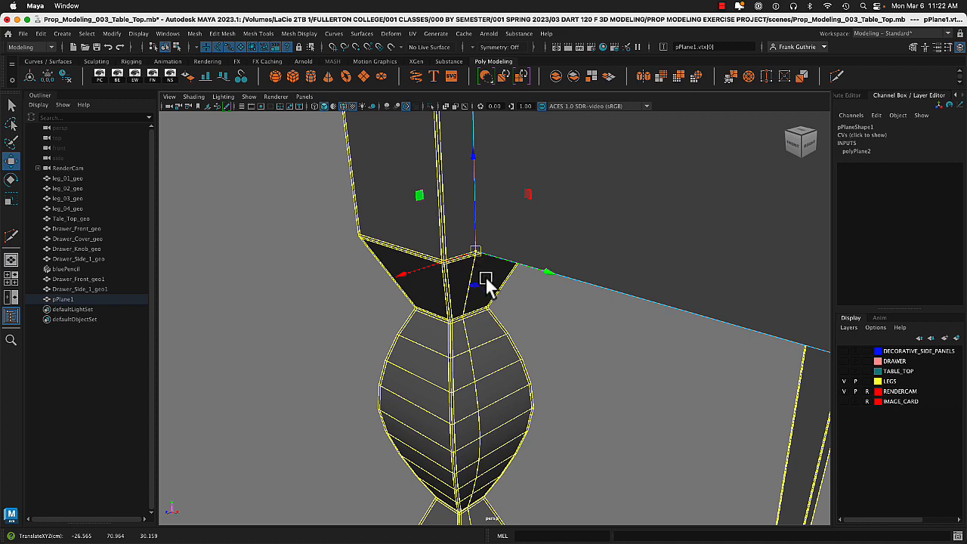
# Correct the snapped corner by vertex-snapping it to the middle bevel edge where it crosses the front-left leg's edge loop
pyautogui.press('f')
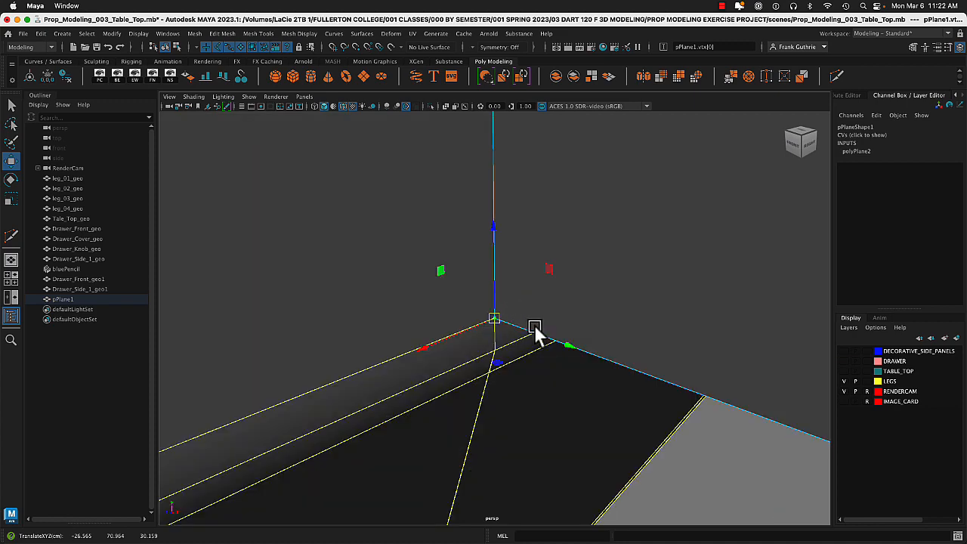
pyautogui.keyDown('alt'); pyautogui.moveTo(537, 335); pyautogui.dragTo(646, 233); pyautogui.keyUp('alt')
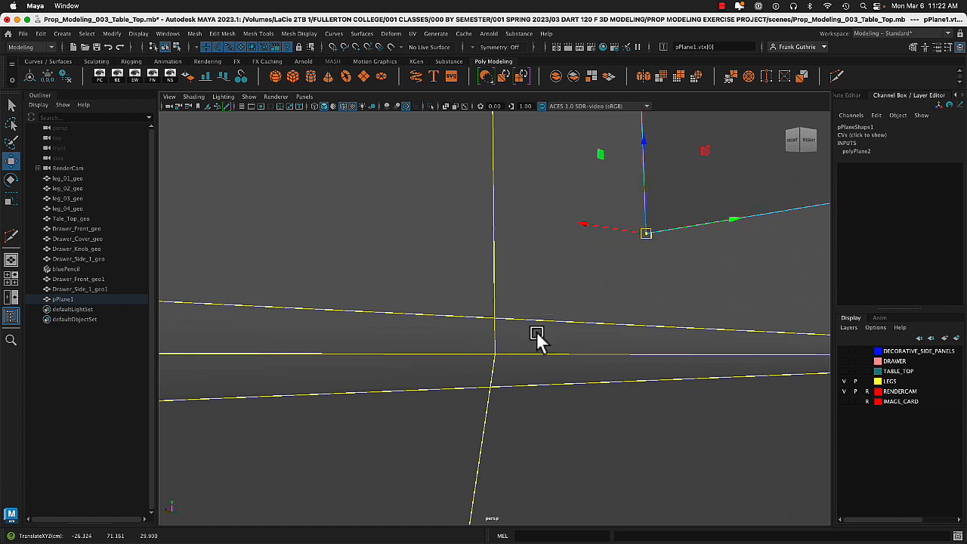
pyautogui.press('v')
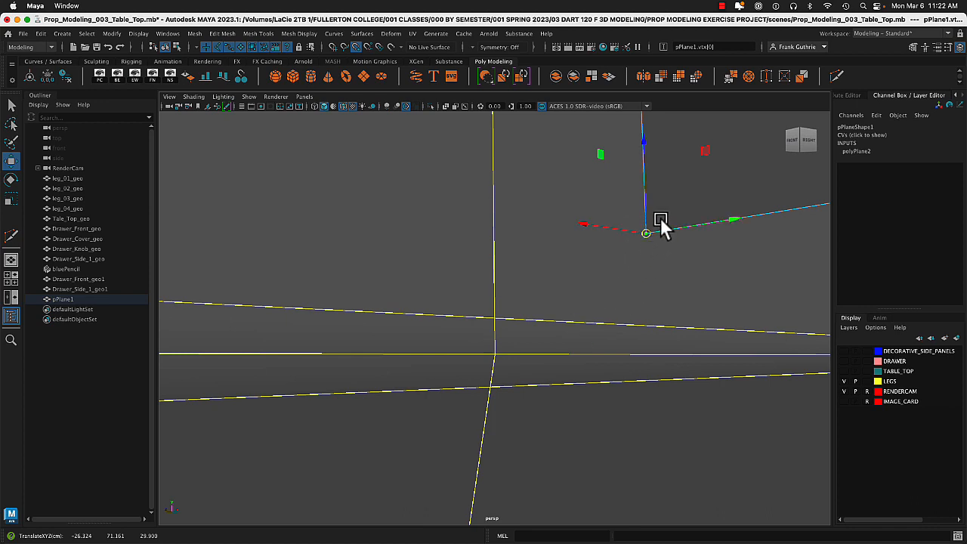
pyautogui.press('v')
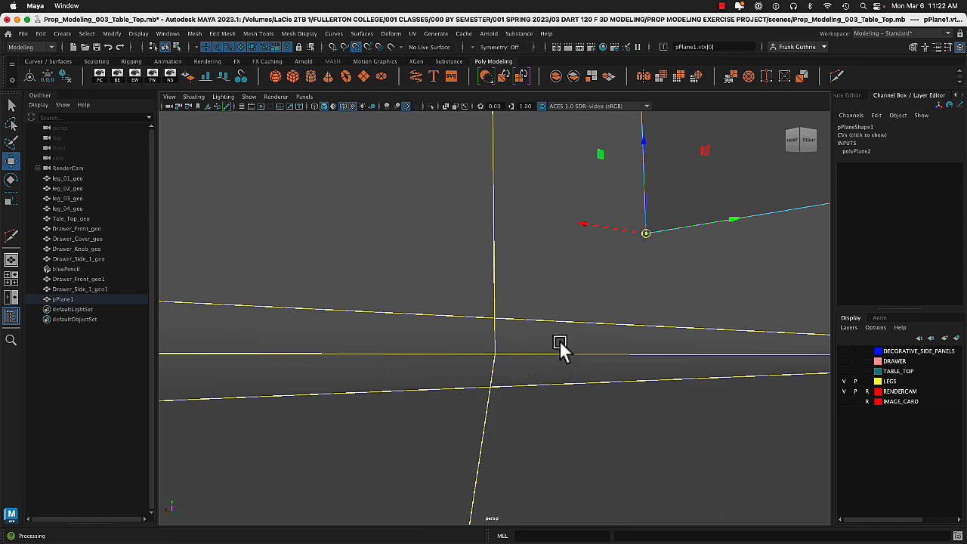
pyautogui.moveTo(559, 337); pyautogui.dragTo(500, 359, button='middle')
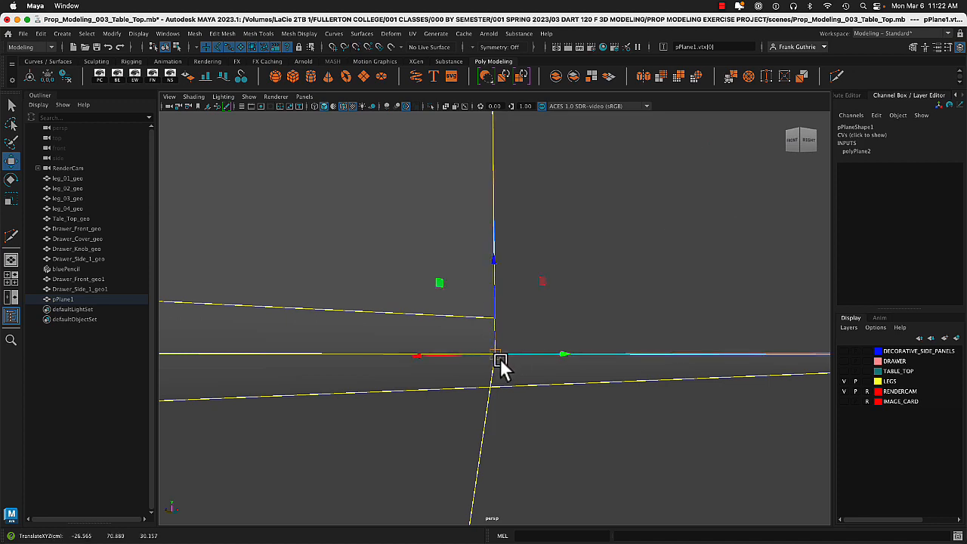
pyautogui.press('f')
# Return pPlane1 to object mode, frame it between the legs, and make it a live surface
pyautogui.moveTo(610, 257); pyautogui.dragTo(650, 231, button='right')
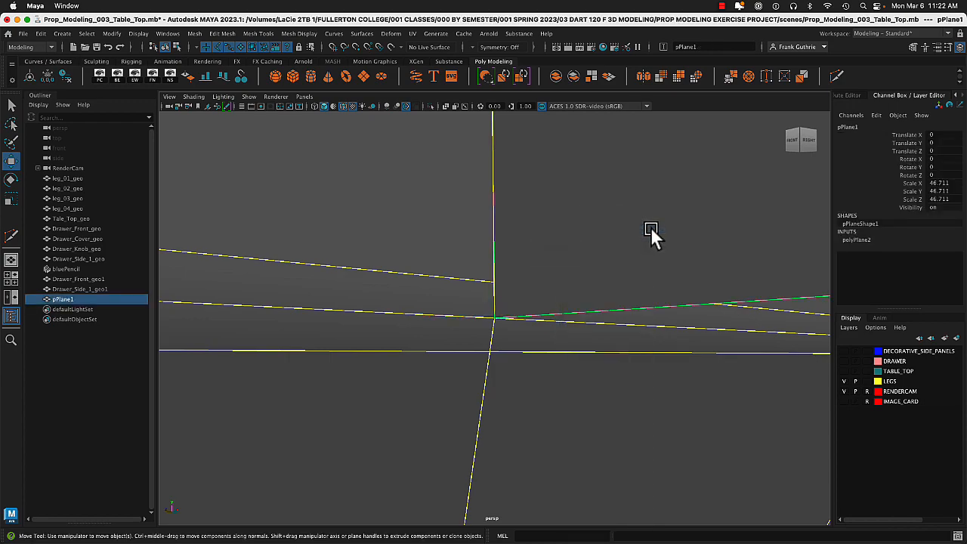
pyautogui.press('f')
pyautogui.keyDown('alt'); pyautogui.moveTo(446, 277); pyautogui.dragTo(569, 297); pyautogui.keyUp('alt')
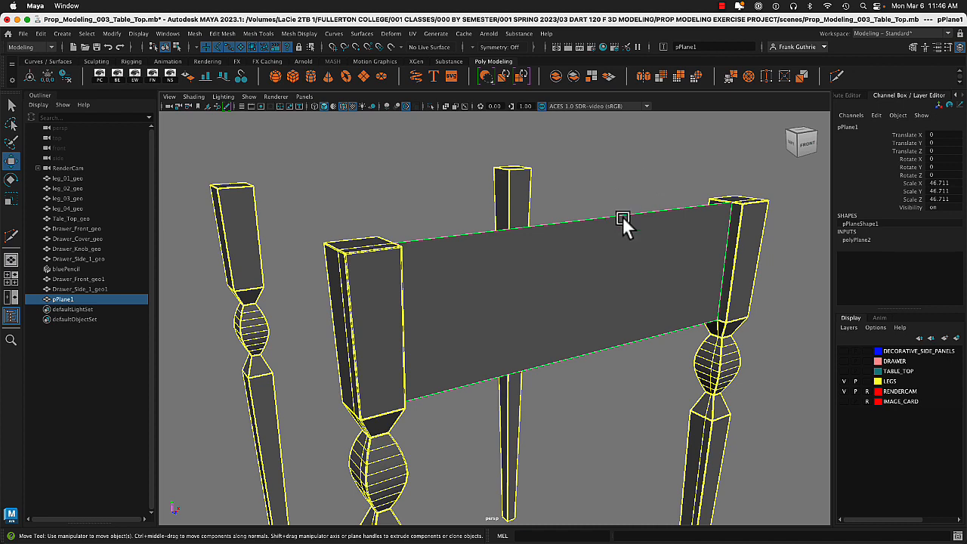
pyautogui.click(390, 46)
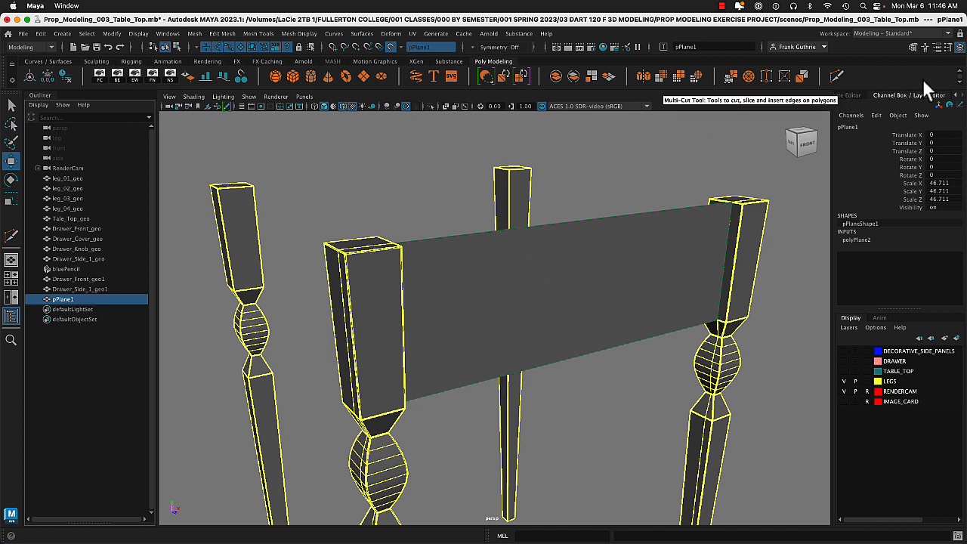
# Show the Modeling Toolkit and activate the Quad Draw tool for drawing on the live plane
pyautogui.click(955, 95)
pyautogui.click(955, 95)
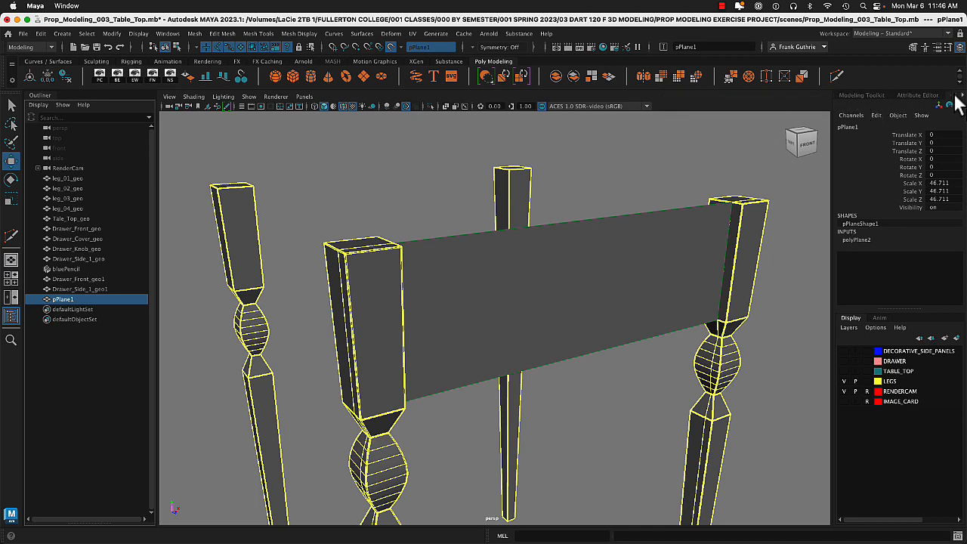
pyautogui.click(864, 96)
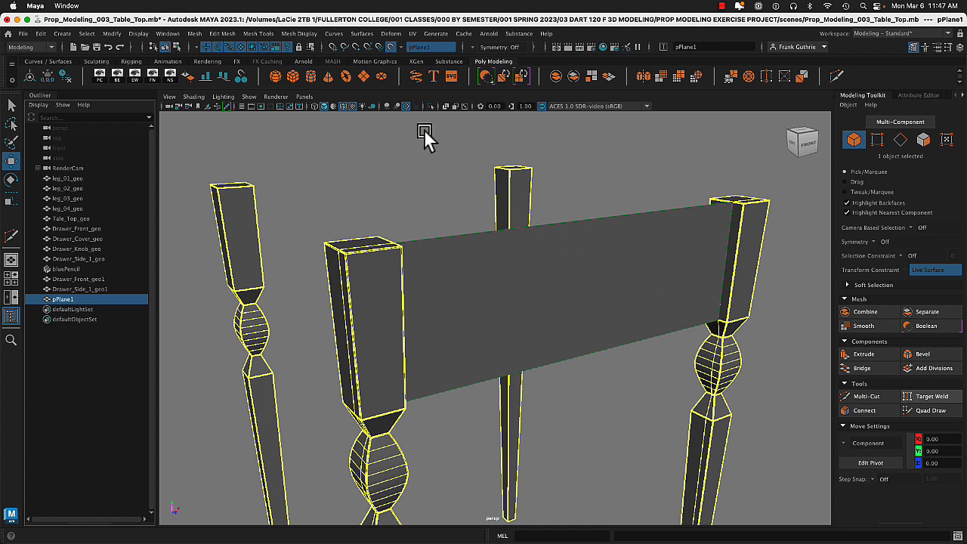
pyautogui.click(257, 34)
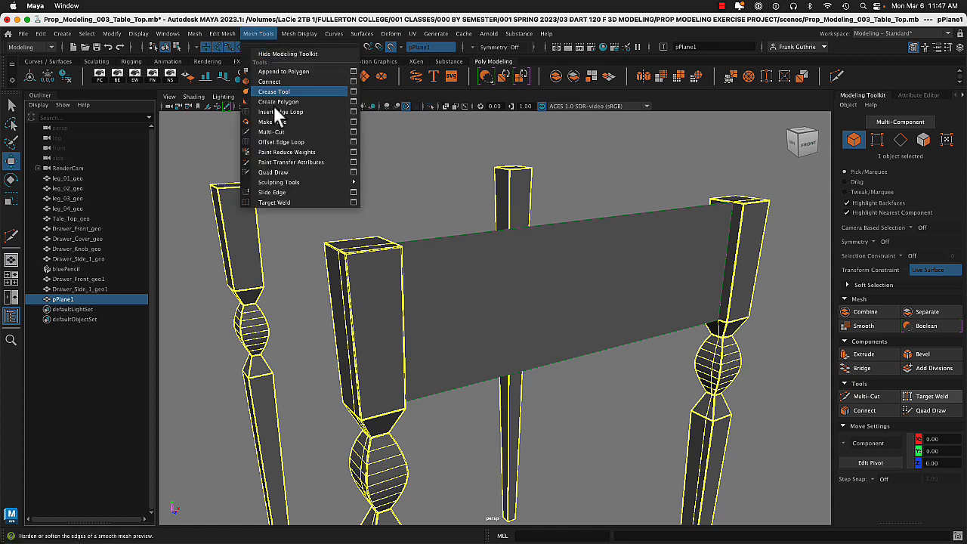
pyautogui.click(284, 173)
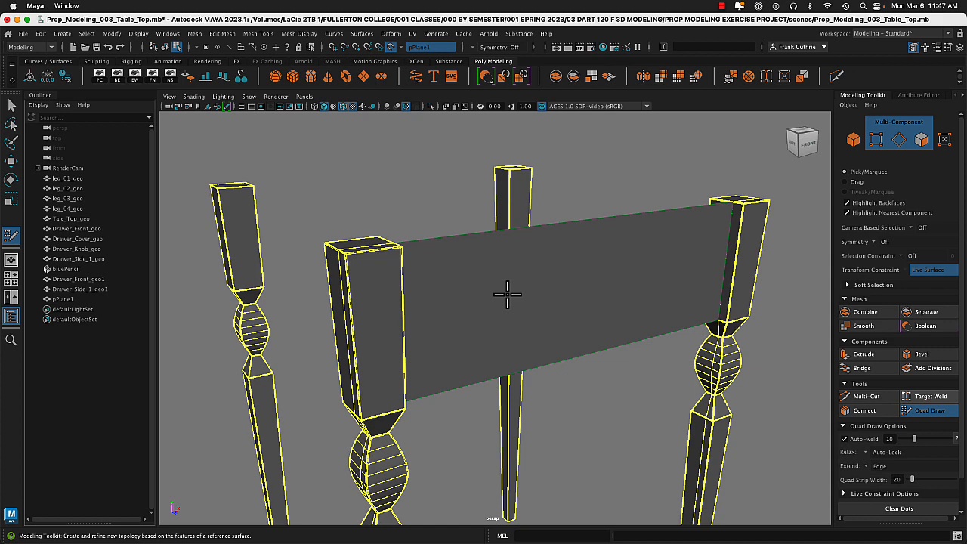
# Switch the viewport to RenderCam and make the IMAGE_CARD layer visible
pyautogui.press('space')
pyautogui.moveTo(508, 295); pyautogui.dragTo(961, 104)
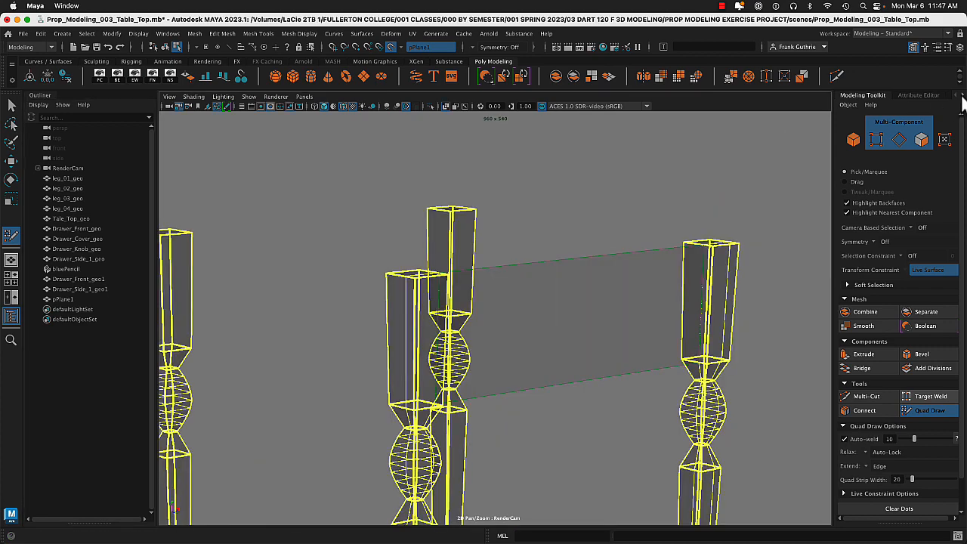
pyautogui.click(962, 95)
pyautogui.click(917, 96)
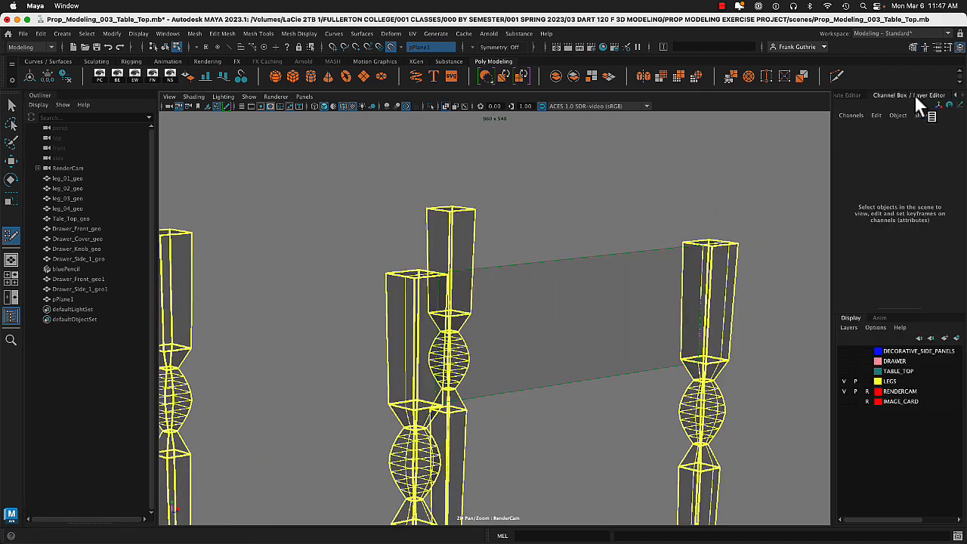
pyautogui.click(844, 402)
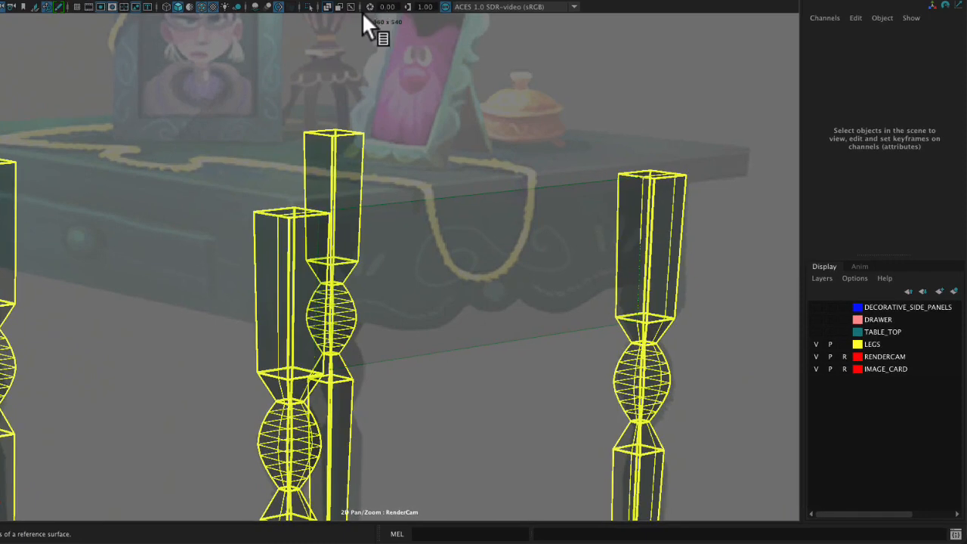
# Toggle the viewport's X-ray shading to check the reference art, and hide the LEGS layer
pyautogui.click(328, 8)
pyautogui.click(328, 7)
pyautogui.click(815, 345)
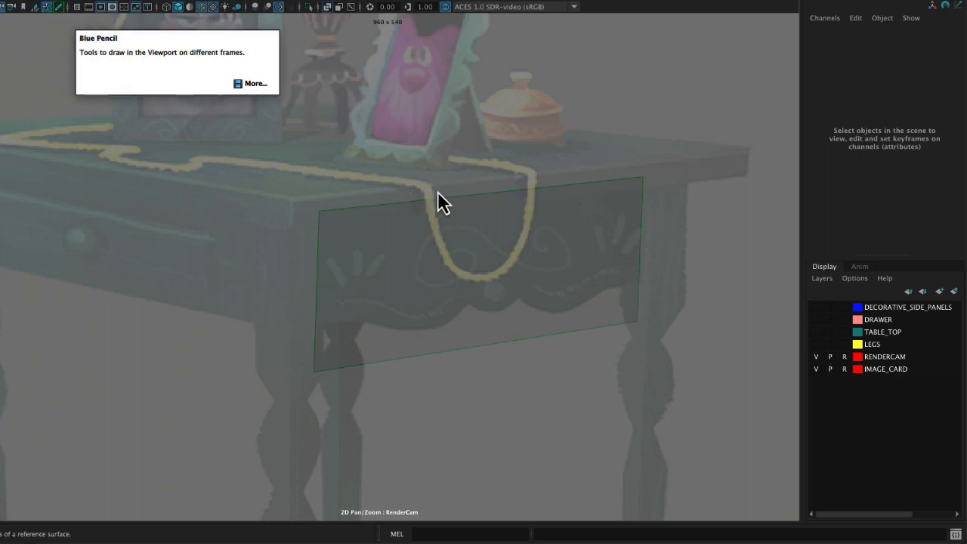
# Draw the first quad from four dots at the panel's lower-left end and slide it to the live plane's left edge
pyautogui.moveTo(475, 210); pyautogui.dragTo(734, 356)
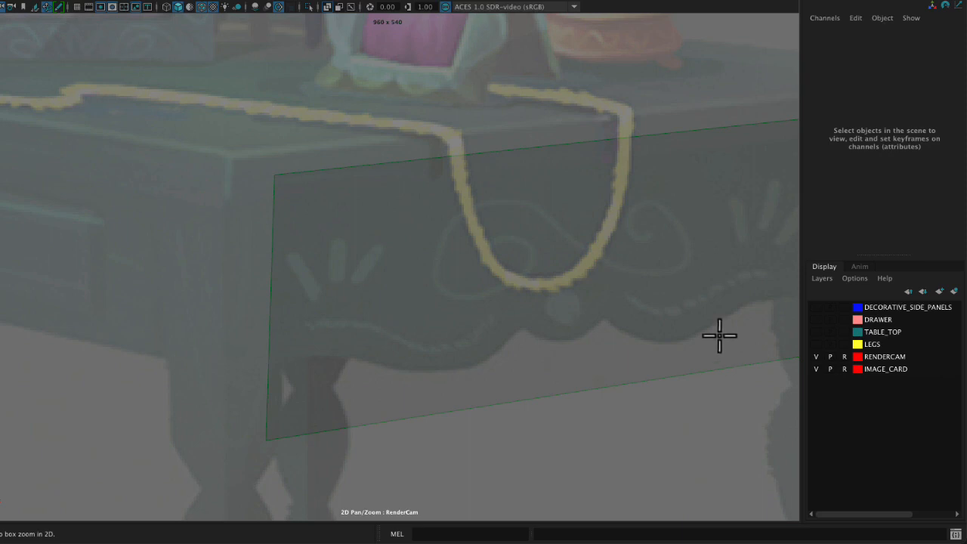
pyautogui.moveTo(727, 312); pyautogui.dragTo(688, 354)
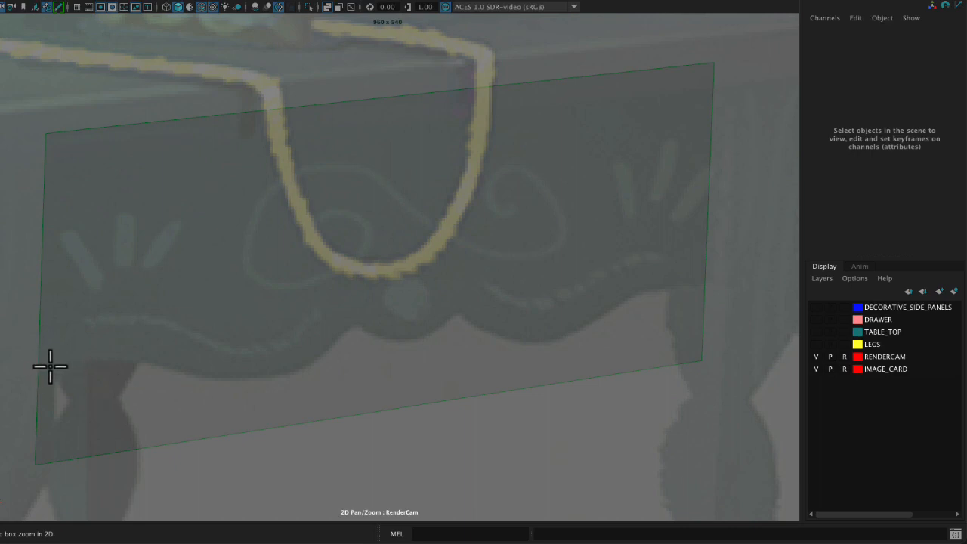
pyautogui.click(104, 361)
pyautogui.click(105, 311)
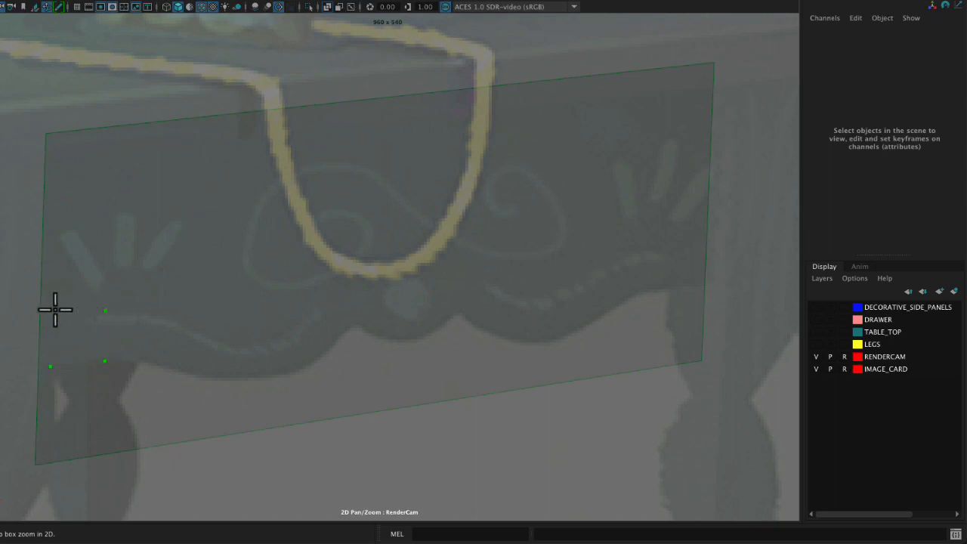
pyautogui.click(53, 310)
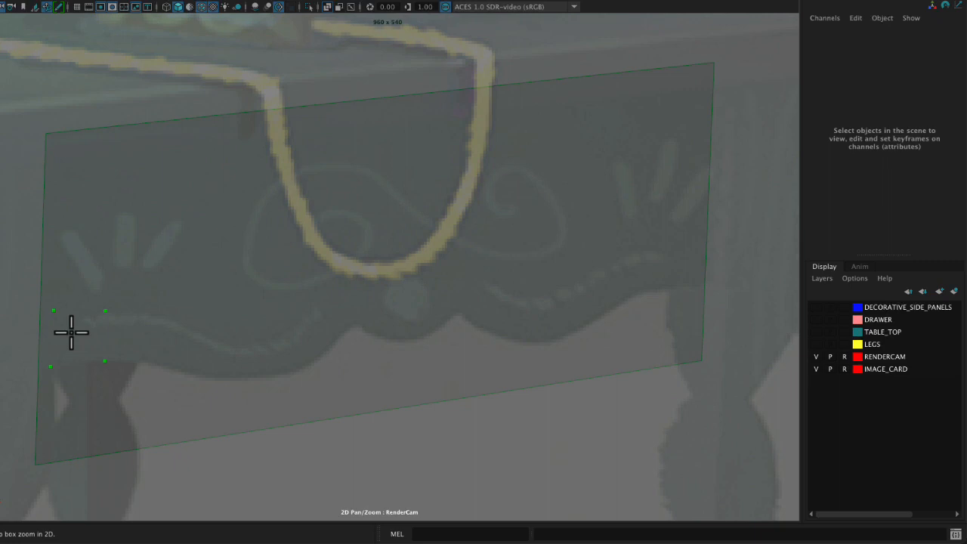
pyautogui.keyDown('shift'); pyautogui.click(72, 333); pyautogui.keyUp('shift')
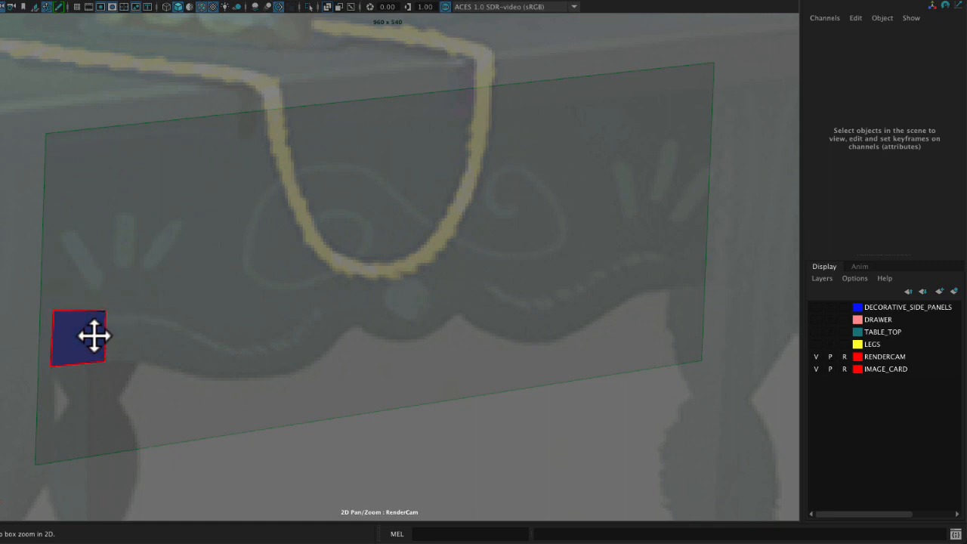
pyautogui.moveTo(83, 345)
pyautogui.mouseDown()
pyautogui.moveTo(98, 328)
pyautogui.moveTo(153, 322)
pyautogui.moveTo(162, 446)
pyautogui.moveTo(97, 346)
pyautogui.moveTo(36, 341)
pyautogui.moveTo(86, 340)
pyautogui.moveTo(69, 341)
pyautogui.mouseUp()
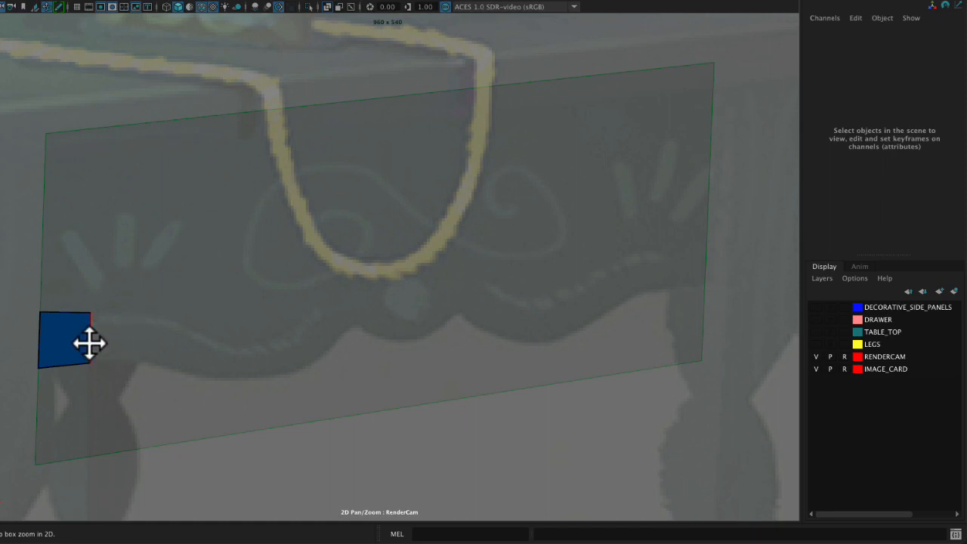
# Add a second quad up to the start of the left scallop and, in smooth preview, raise the shared lower vertex slightly
pyautogui.keyDown('alt'); pyautogui.moveTo(76, 324); pyautogui.dragTo(527, 448, button='right'); pyautogui.keyUp('alt')
pyautogui.moveTo(159, 352); pyautogui.dragTo(579, 195, button='middle')
pyautogui.moveTo(219, 317); pyautogui.dragTo(301, 272, button='middle')
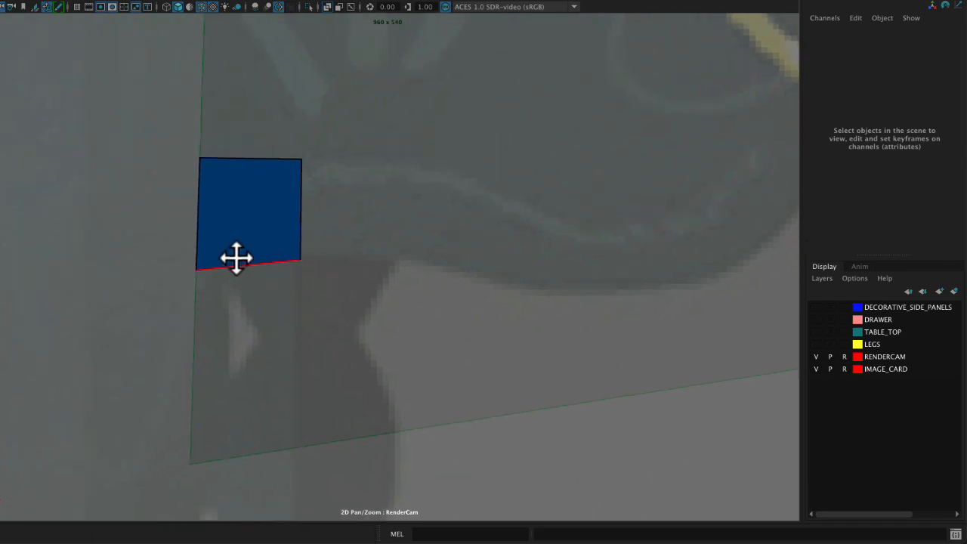
pyautogui.moveTo(222, 255); pyautogui.dragTo(362, 319, button='right')
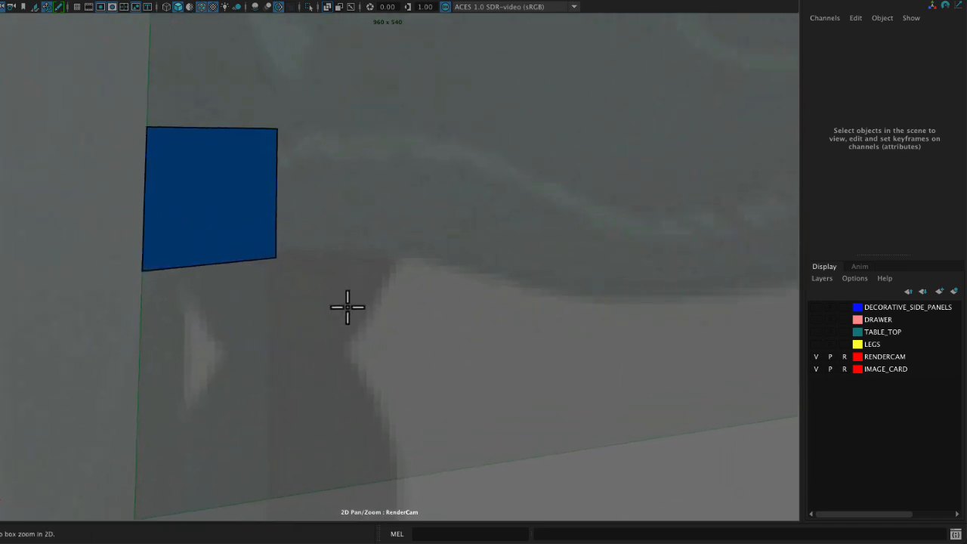
pyautogui.click(387, 251)
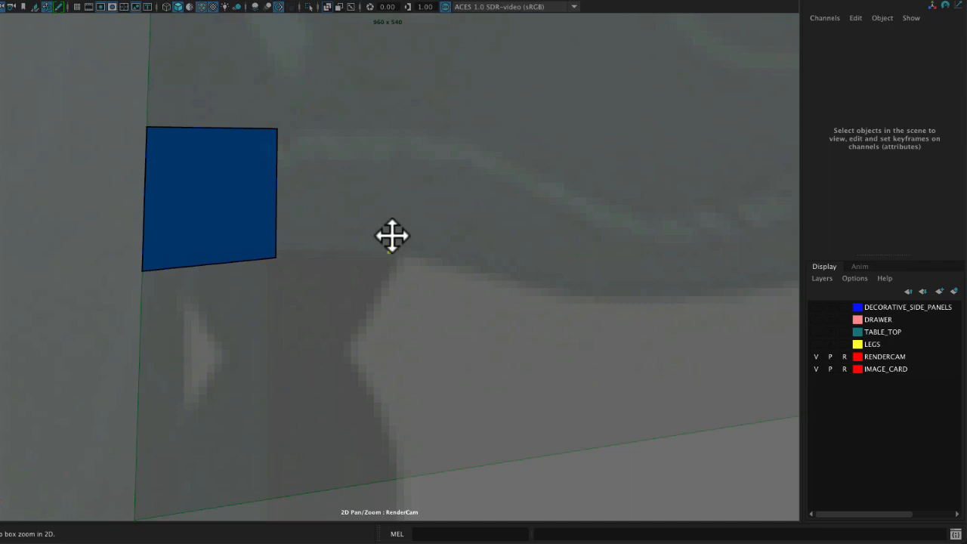
pyautogui.click(412, 132)
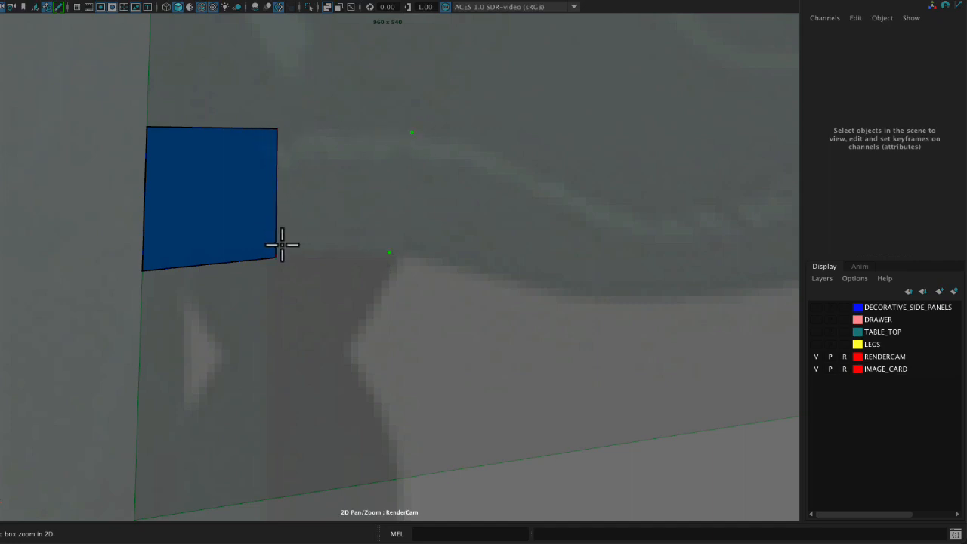
pyautogui.press('shift')
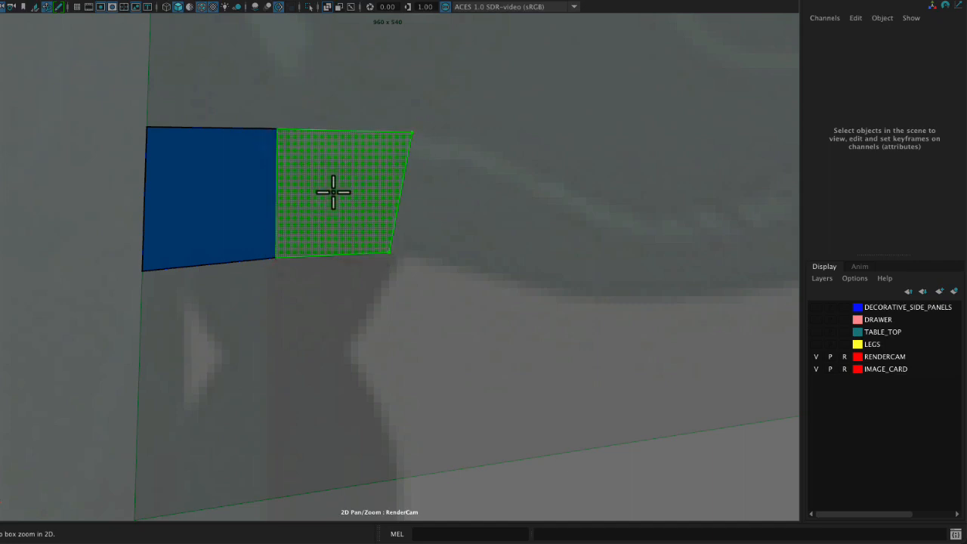
pyautogui.keyDown('shift'); pyautogui.click(333, 192); pyautogui.keyUp('shift')
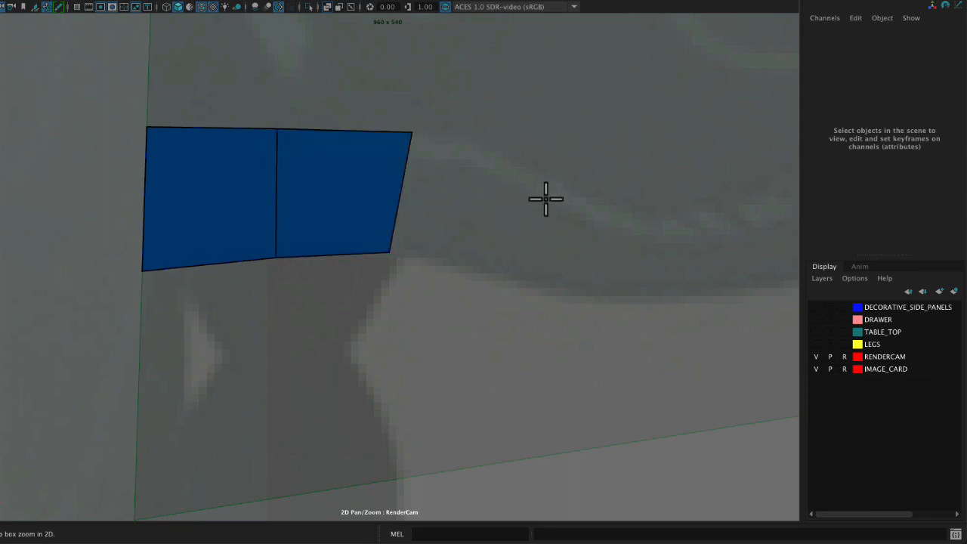
pyautogui.press('3')
pyautogui.moveTo(278, 262)
pyautogui.mouseDown()
pyautogui.moveTo(270, 188)
pyautogui.moveTo(272, 254)
pyautogui.mouseUp()
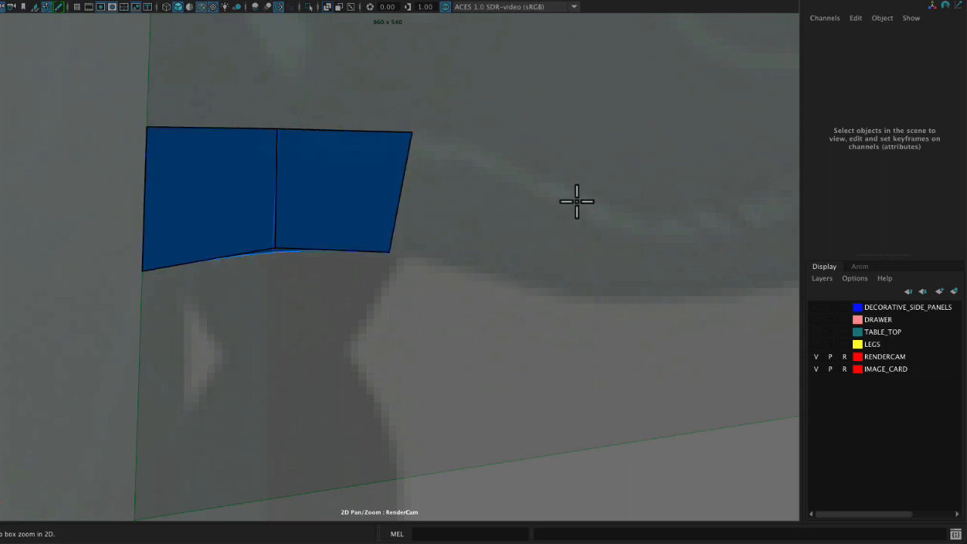
# Extend the strip with three quads following the bottom curve of the large left scallop
pyautogui.moveTo(598, 206); pyautogui.dragTo(373, 246)
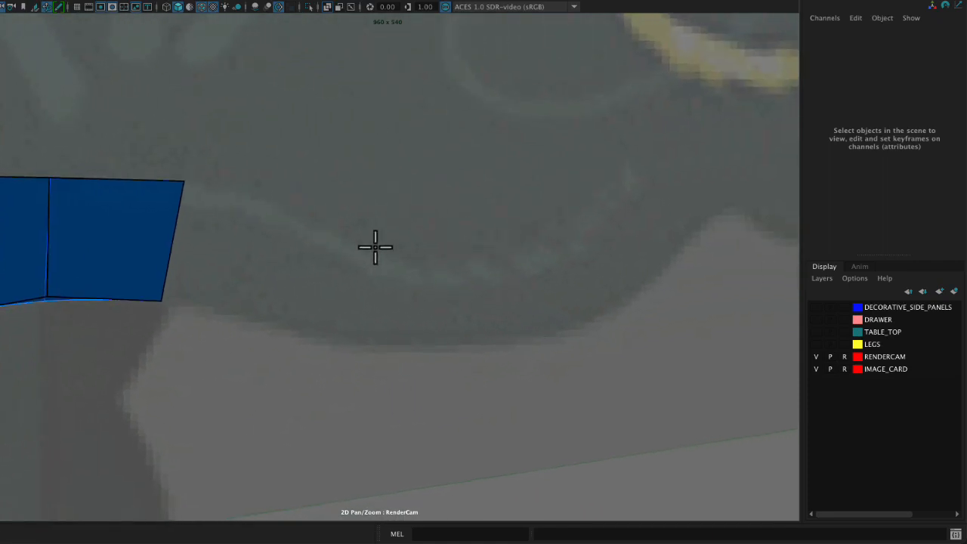
pyautogui.click(283, 325)
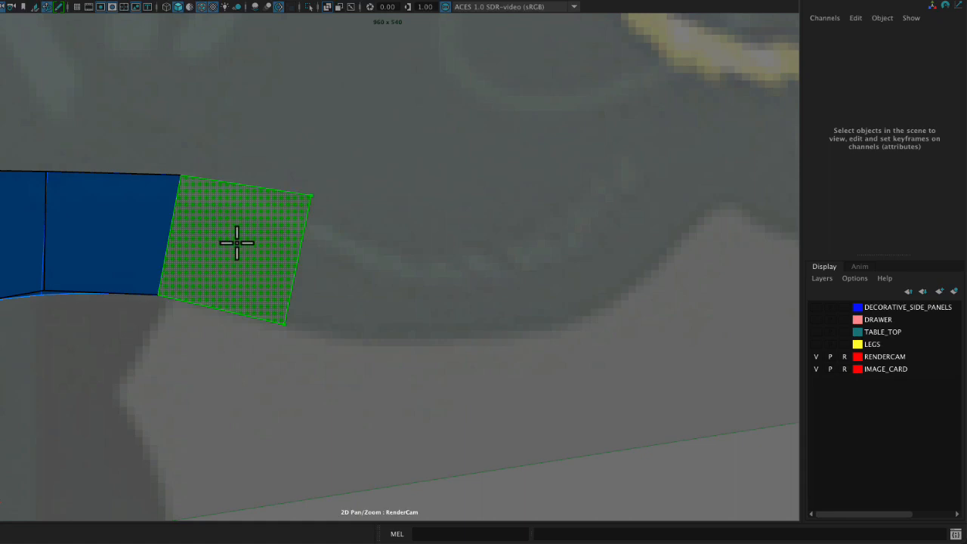
pyautogui.keyDown('shift'); pyautogui.click(235, 240); pyautogui.keyUp('shift')
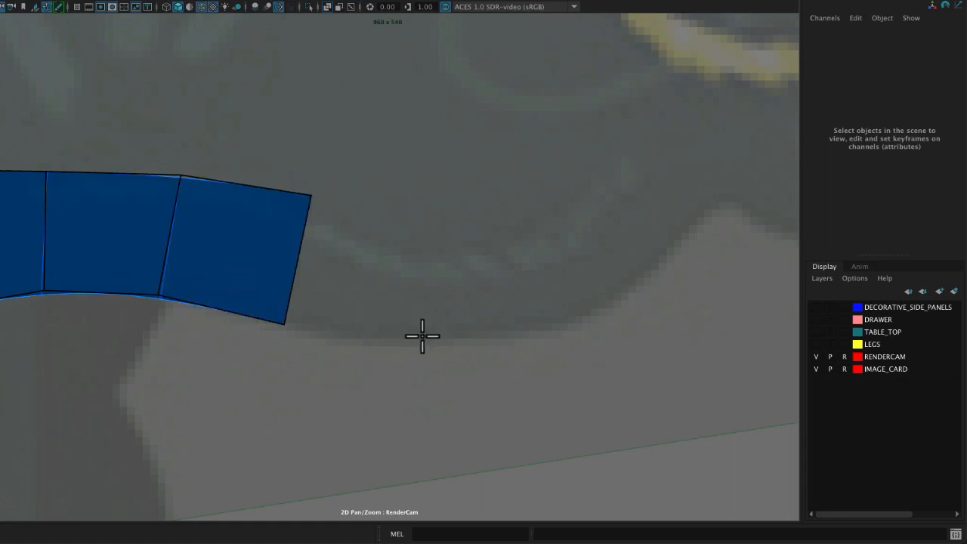
pyautogui.click(423, 337)
pyautogui.keyDown('shift'); pyautogui.click(469, 244); pyautogui.keyUp('shift')
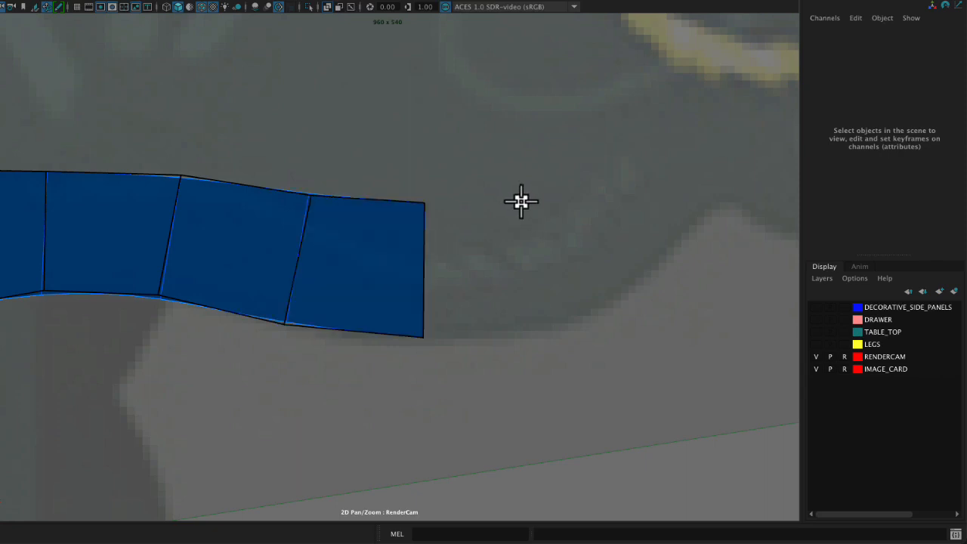
pyautogui.click(574, 325)
pyautogui.keyDown('shift'); pyautogui.click(586, 194); pyautogui.keyUp('shift')
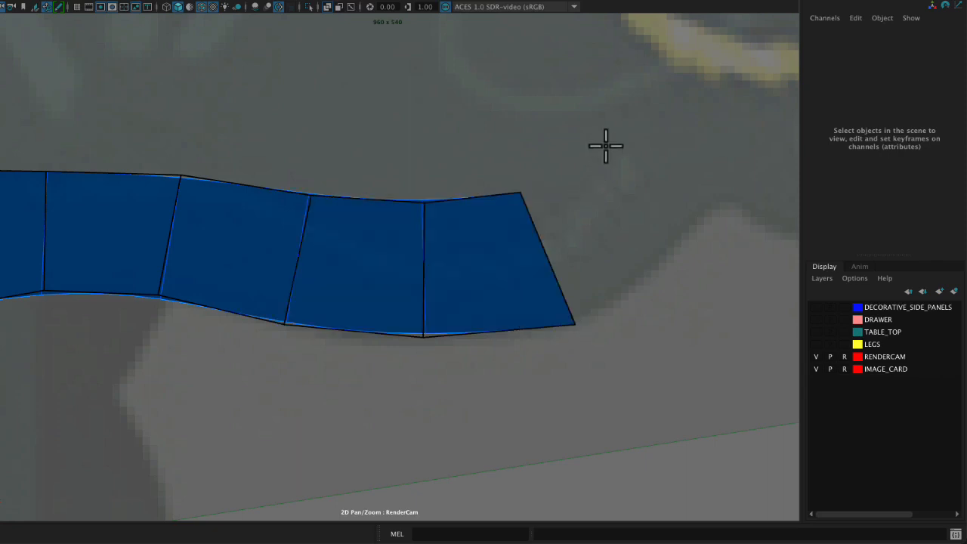
# Add two quads climbing the right side of the large left scallop to the peak before the small center scallop
pyautogui.click(606, 138)
pyautogui.click(688, 228)
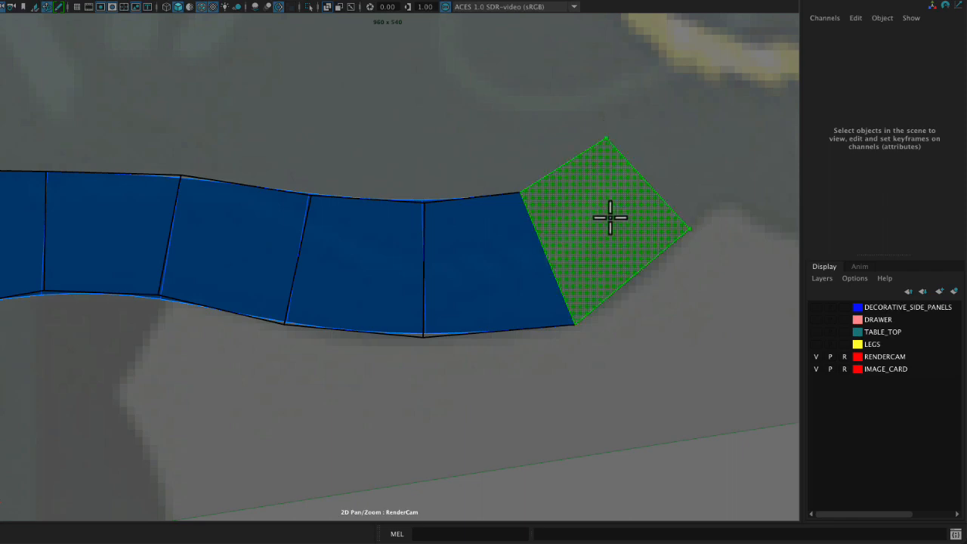
pyautogui.keyDown('shift'); pyautogui.click(612, 219); pyautogui.keyUp('shift')
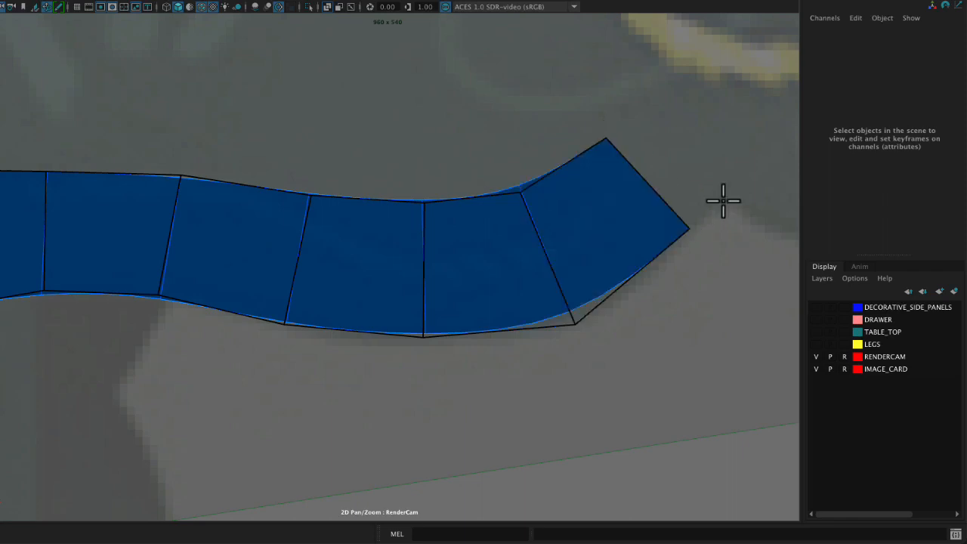
pyautogui.click(724, 202)
pyautogui.click(724, 77)
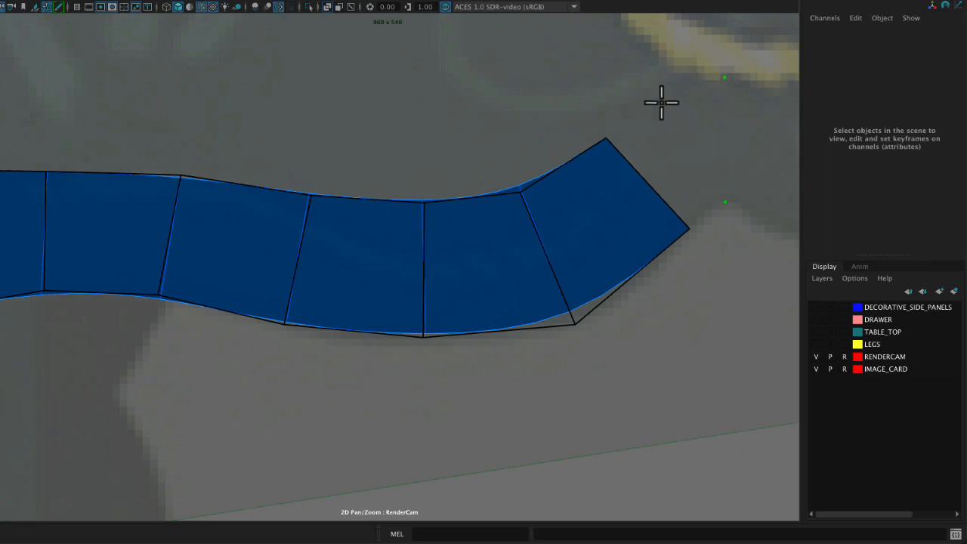
pyautogui.keyDown('shift'); pyautogui.click(665, 136); pyautogui.keyUp('shift')
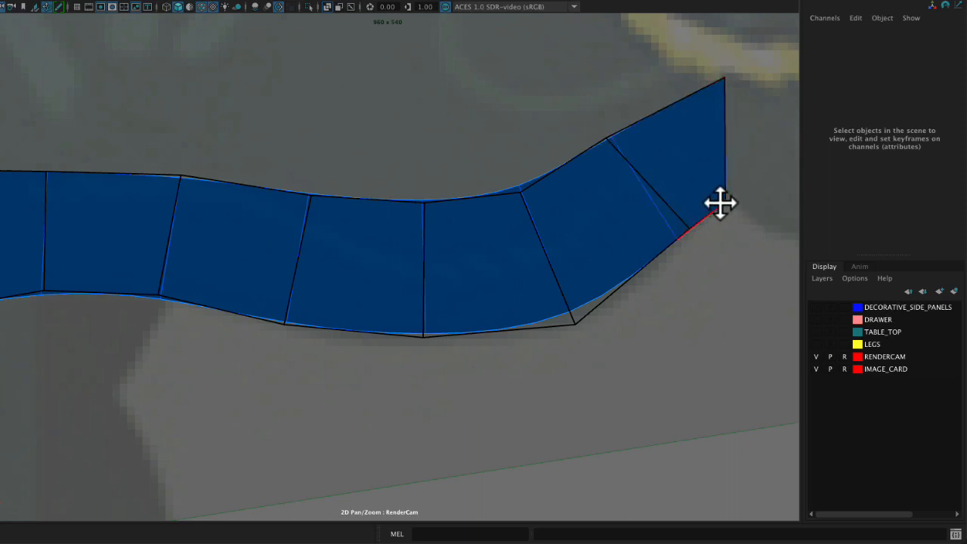
# Extend the strip with two quads descending from the left peak to the bottom of the small center scallop
pyautogui.moveTo(715, 164); pyautogui.dragTo(448, 197, button='middle')
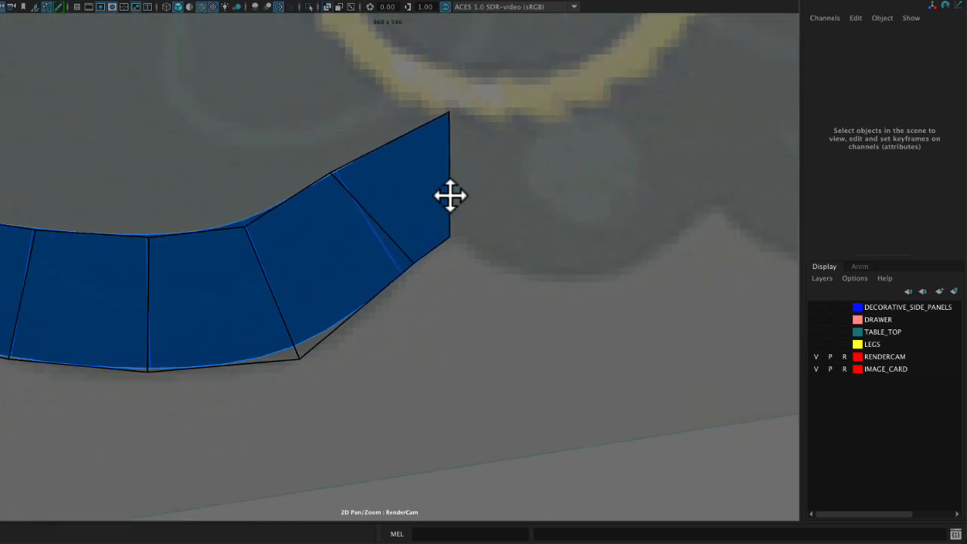
pyautogui.click(484, 259)
pyautogui.click(524, 156)
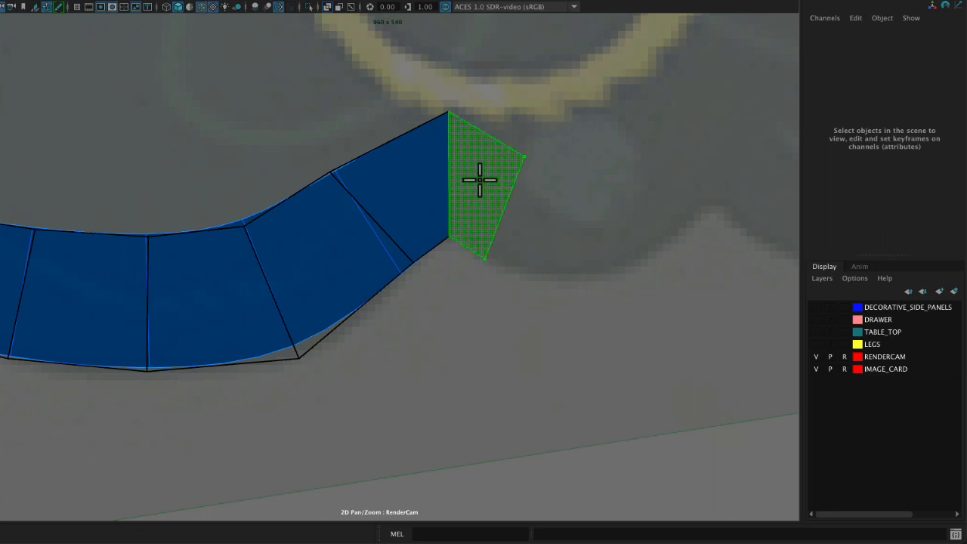
pyautogui.keyDown('shift'); pyautogui.click(580, 171); pyautogui.keyUp('shift')
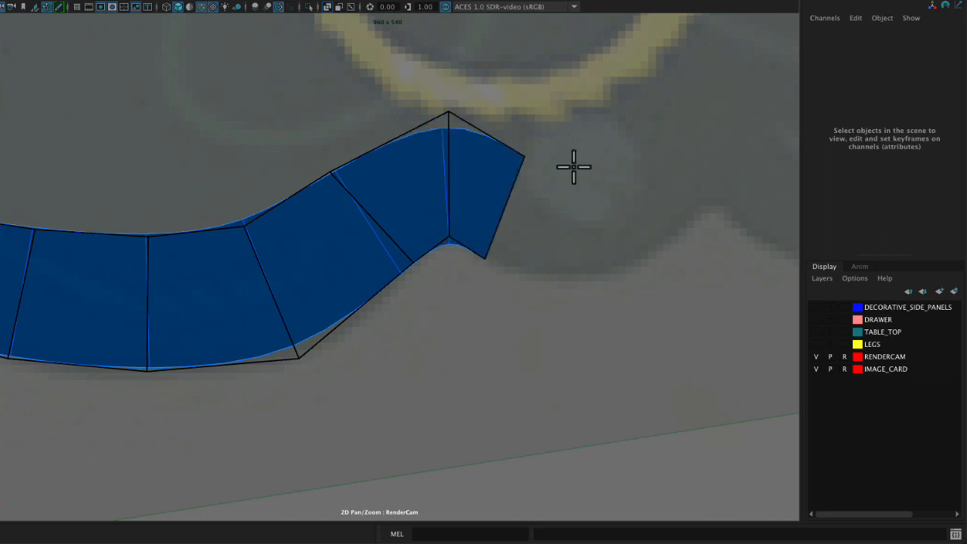
pyautogui.click(574, 167)
pyautogui.click(582, 279)
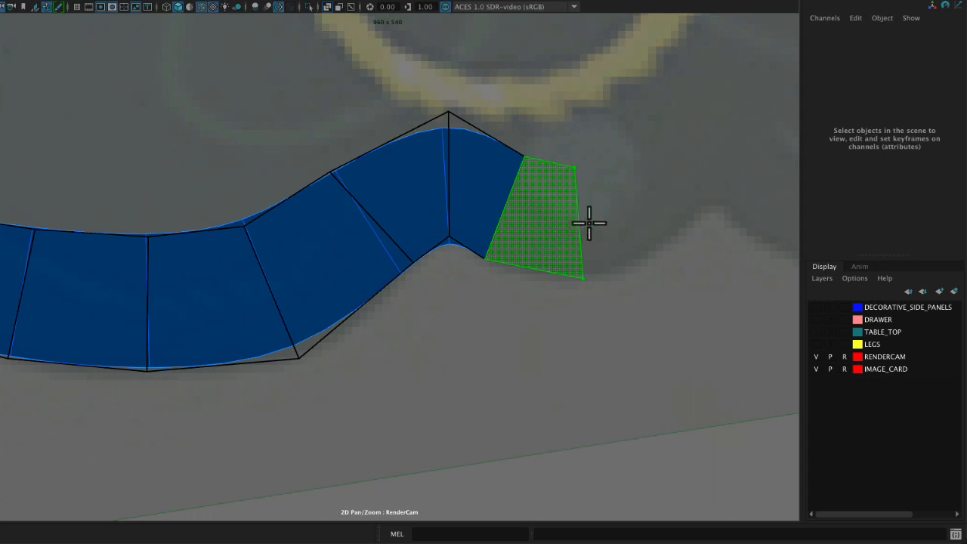
pyautogui.keyDown('shift'); pyautogui.click(584, 221); pyautogui.keyUp('shift')
# Add two quads climbing the right side of the small center scallop to the second peak
pyautogui.click(625, 152)
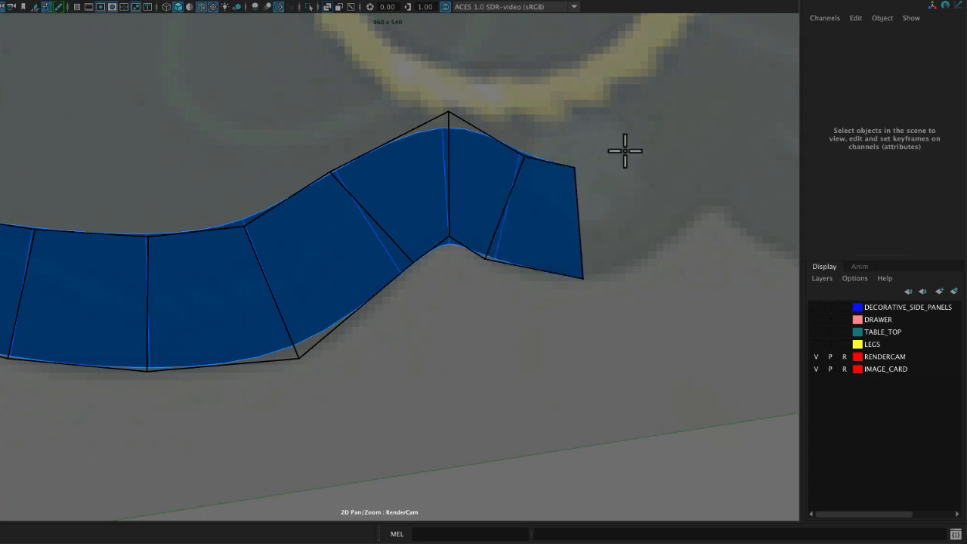
pyautogui.click(682, 225)
pyautogui.keyDown('shift'); pyautogui.click(631, 216); pyautogui.keyUp('shift')
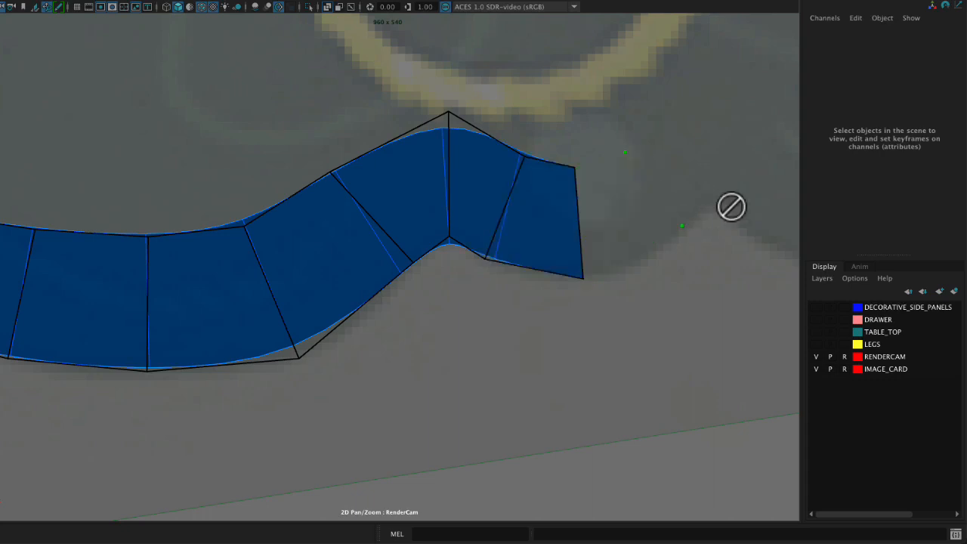
pyautogui.click(713, 206)
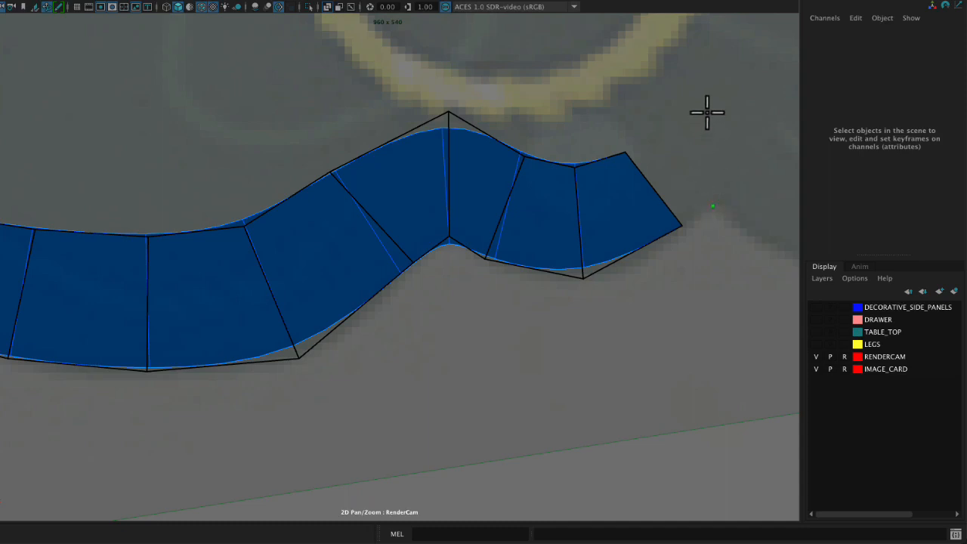
pyautogui.click(709, 105)
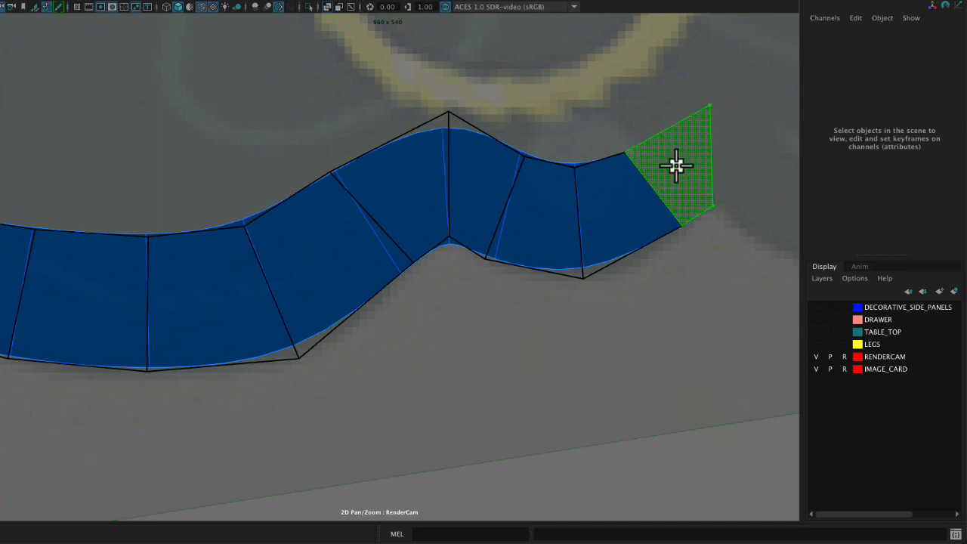
pyautogui.keyDown('shift'); pyautogui.click(677, 165); pyautogui.keyUp('shift')
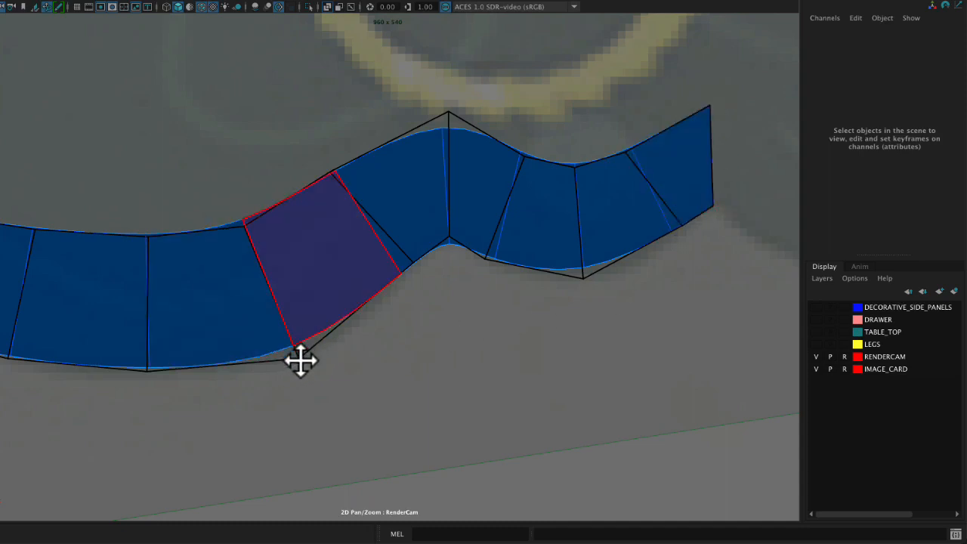
# Nudge the two lower vertices at the bottom of the large left scallop so the smoothed edge follows the reference
pyautogui.moveTo(298, 364); pyautogui.dragTo(291, 352)
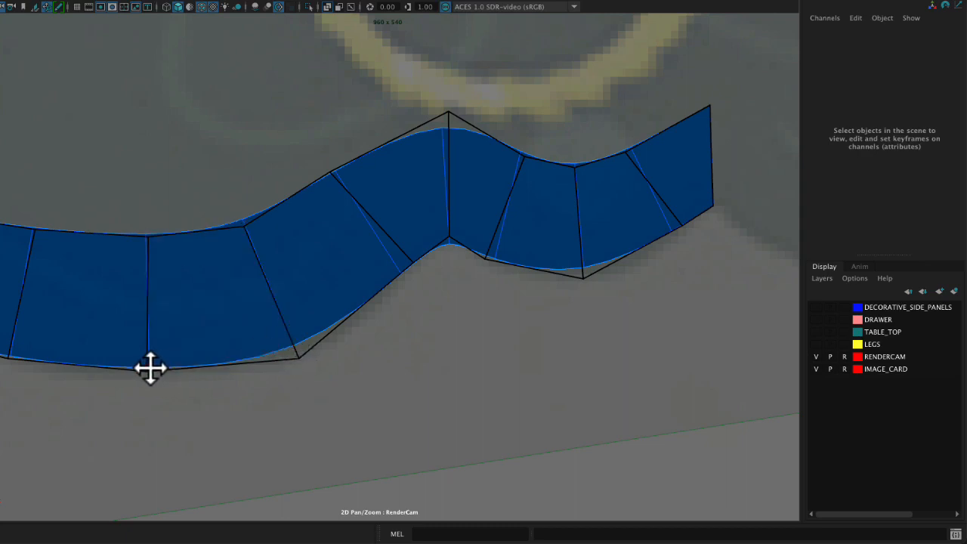
pyautogui.moveTo(151, 368)
pyautogui.mouseDown()
pyautogui.moveTo(151, 340)
pyautogui.moveTo(147, 371)
pyautogui.mouseUp()
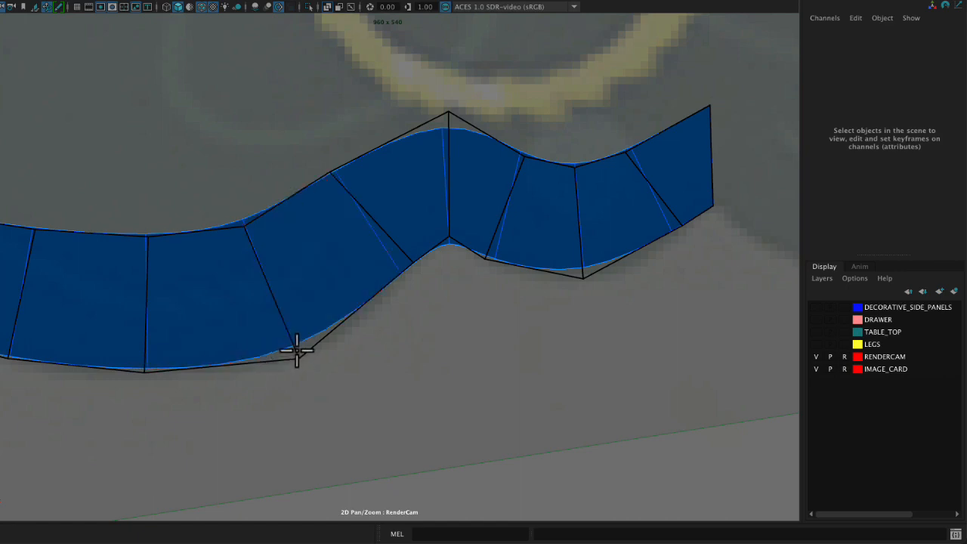
pyautogui.moveTo(294, 344); pyautogui.dragTo(299, 354)
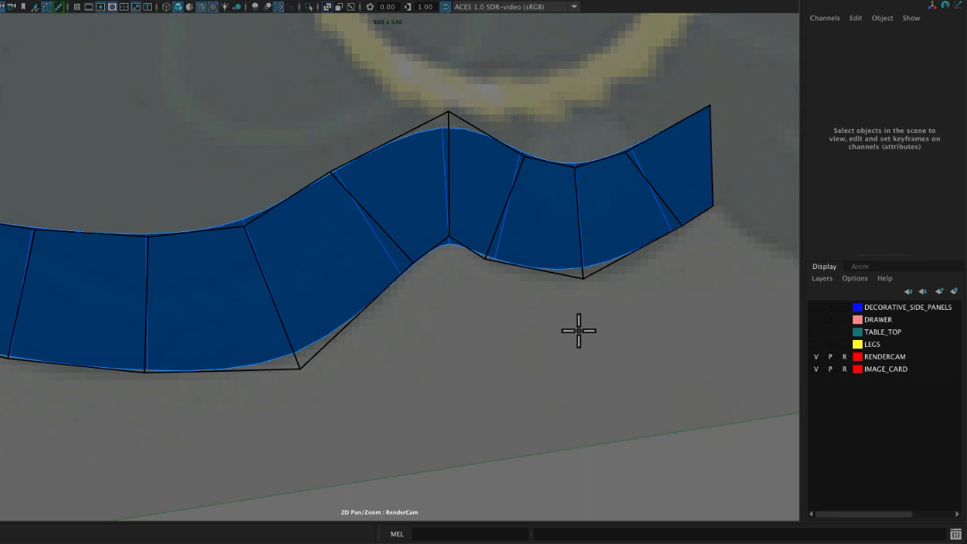
# Turn off smooth preview and reposition the upper and lower vertices beside the left peak and along the small center scallop
pyautogui.press('1')
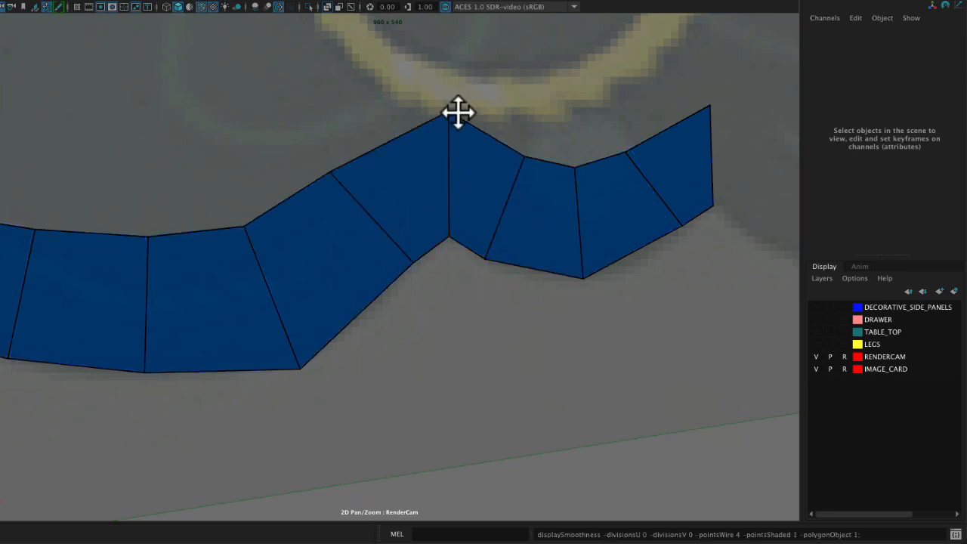
pyautogui.moveTo(334, 173); pyautogui.dragTo(360, 164)
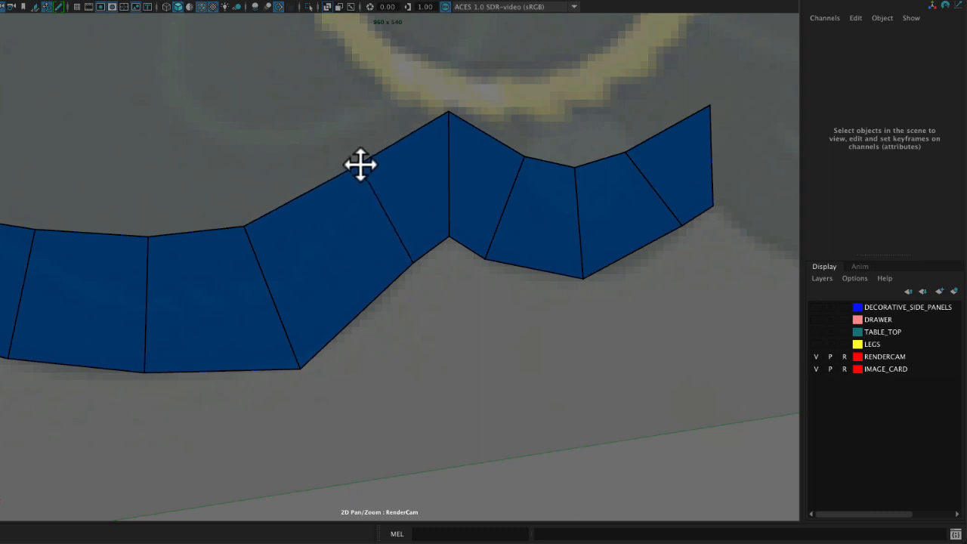
pyautogui.moveTo(412, 263); pyautogui.dragTo(417, 261)
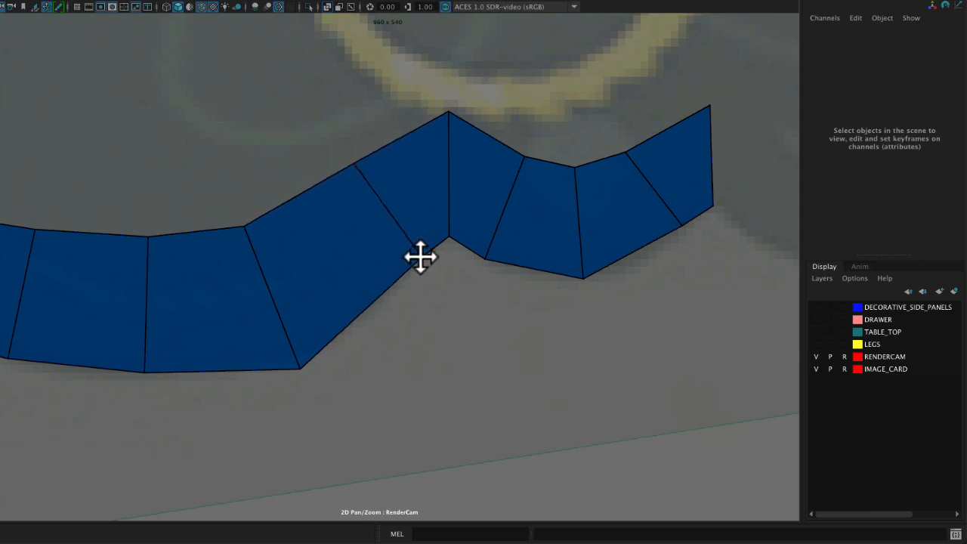
pyautogui.moveTo(483, 259)
pyautogui.mouseDown()
pyautogui.moveTo(484, 241)
pyautogui.moveTo(477, 251)
pyautogui.mouseUp()
pyautogui.moveTo(578, 259); pyautogui.dragTo(575, 260)
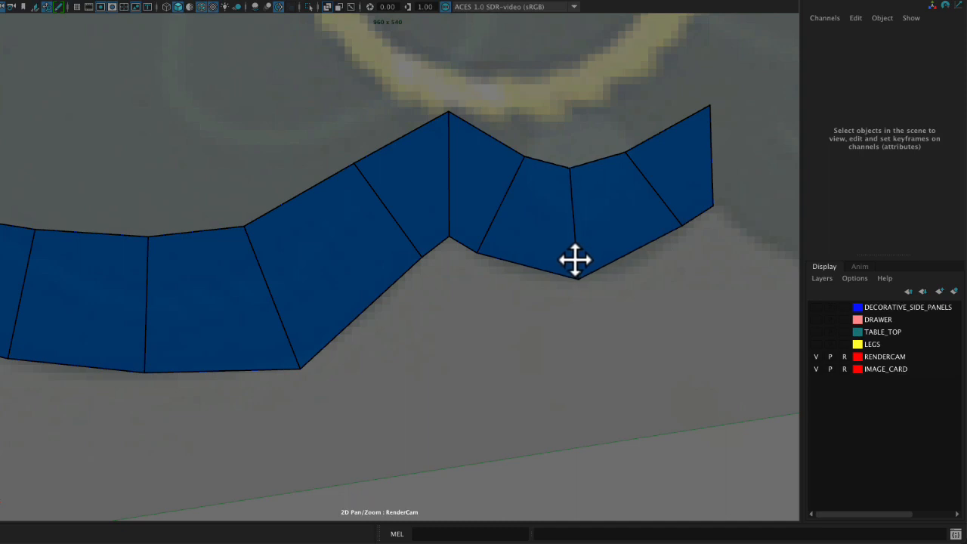
pyautogui.moveTo(566, 173); pyautogui.dragTo(574, 170)
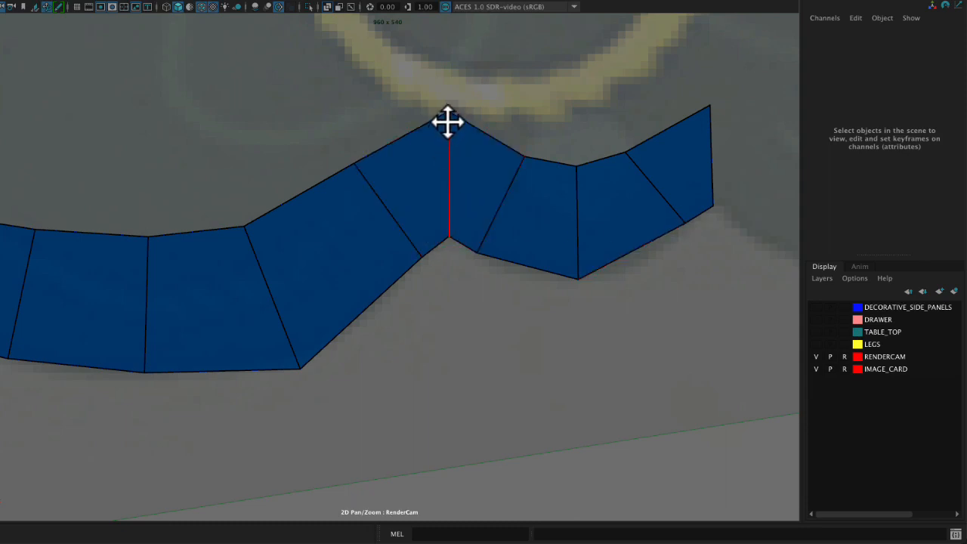
pyautogui.moveTo(520, 158); pyautogui.dragTo(525, 157)
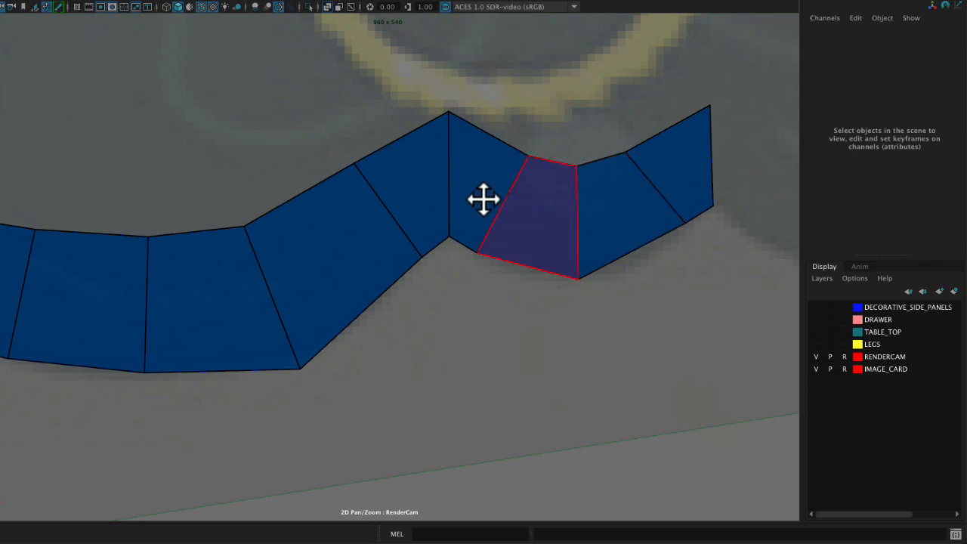
# Insert an edge loop close to each side of the left peak's edge and show the strip in smooth preview
pyautogui.keyDown('ctrl'); pyautogui.click(439, 115); pyautogui.keyUp('ctrl')
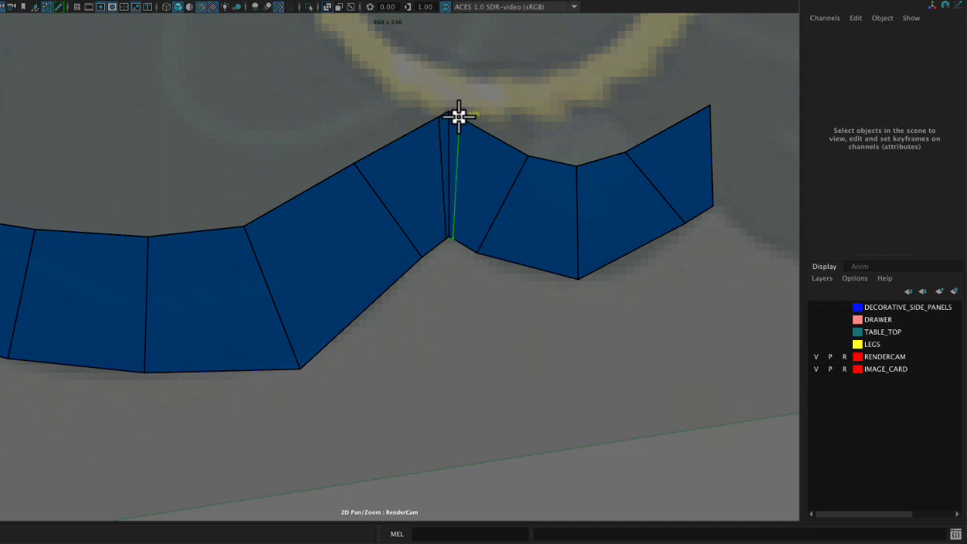
pyautogui.keyDown('ctrl'); pyautogui.click(457, 115); pyautogui.keyUp('ctrl')
pyautogui.moveTo(445, 240); pyautogui.dragTo(717, 324, button='right')
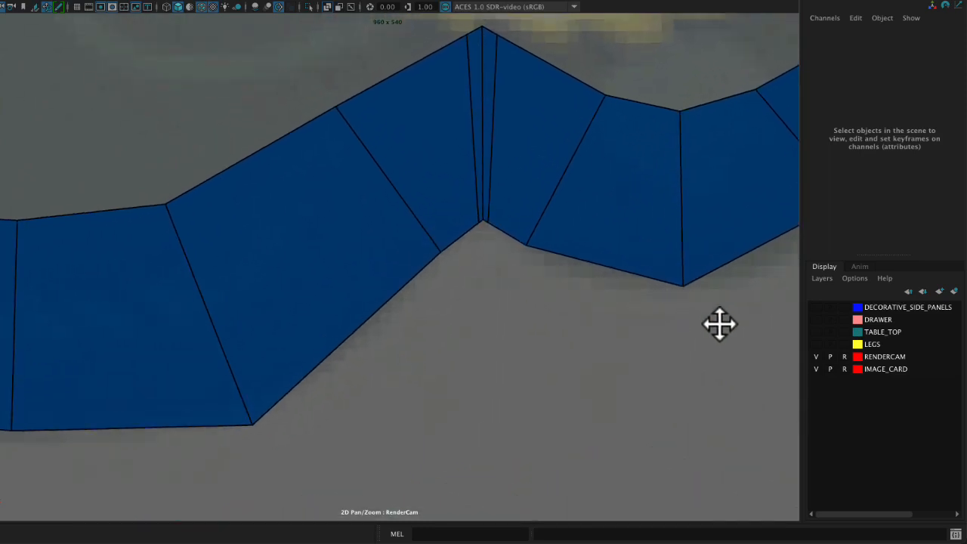
pyautogui.press('3')
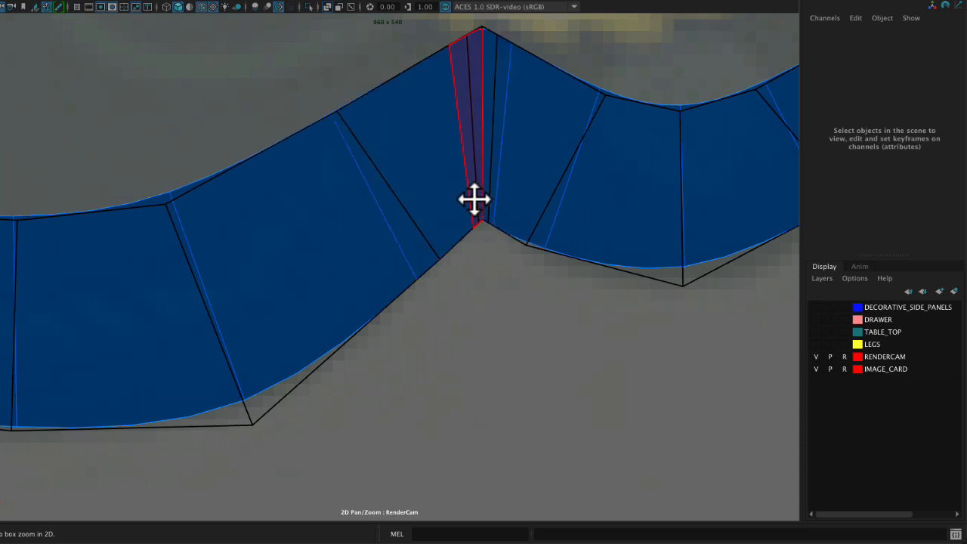
# Compare the unsmoothed and smoothed strip, then pull the small center scallop's bottom vertex slightly down to match the reference
pyautogui.press('1')
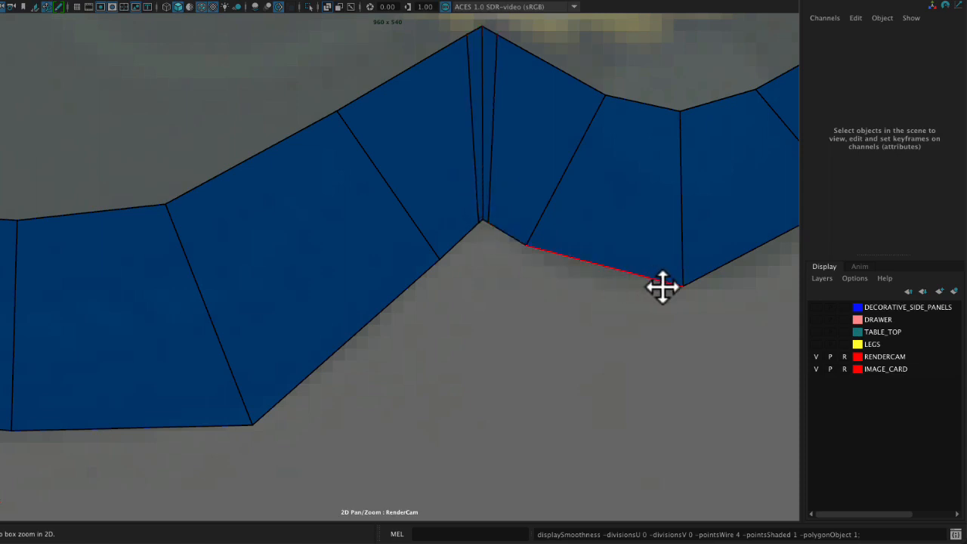
pyautogui.press('3')
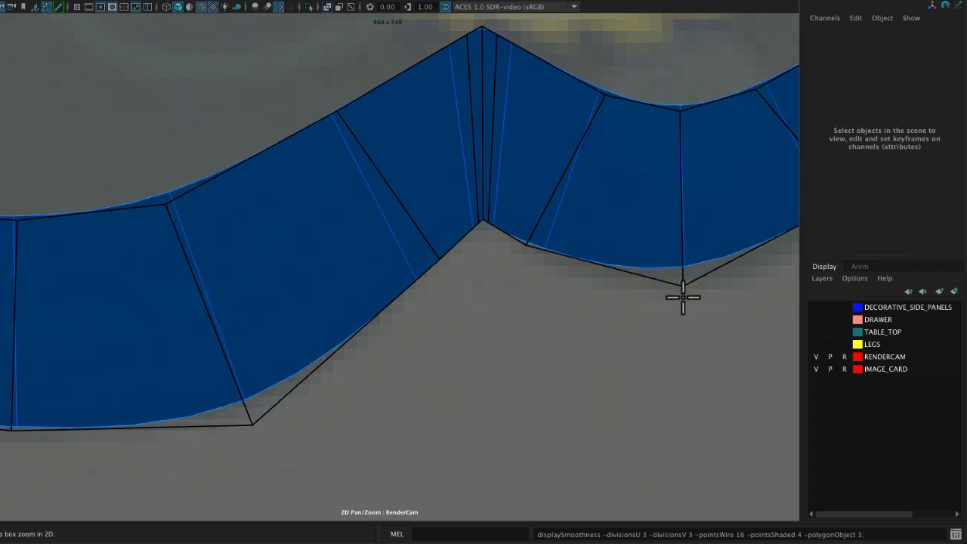
pyautogui.moveTo(686, 263); pyautogui.dragTo(659, 284)
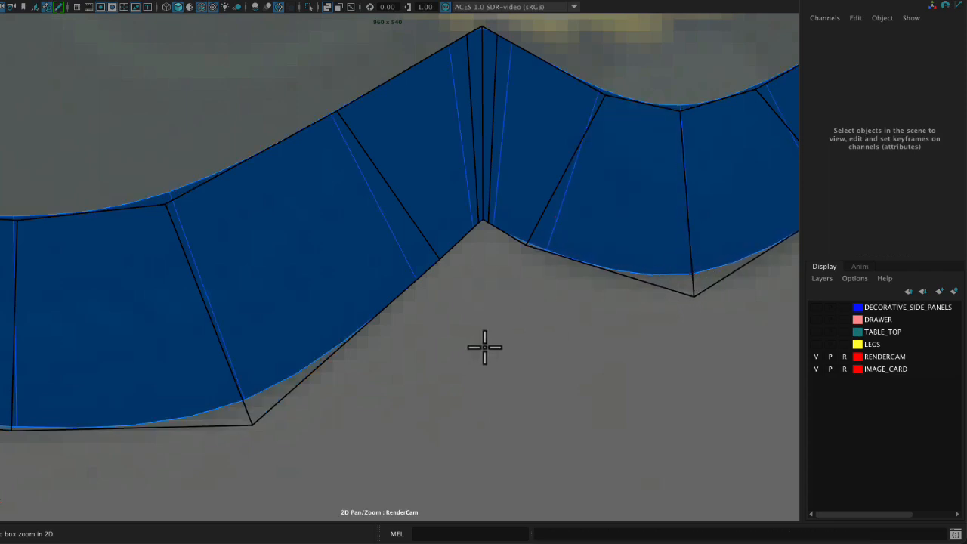
# Turn off smooth preview and add a quad descending from the second peak into the large right scallop
pyautogui.moveTo(576, 339); pyautogui.dragTo(7, 242, button='right')
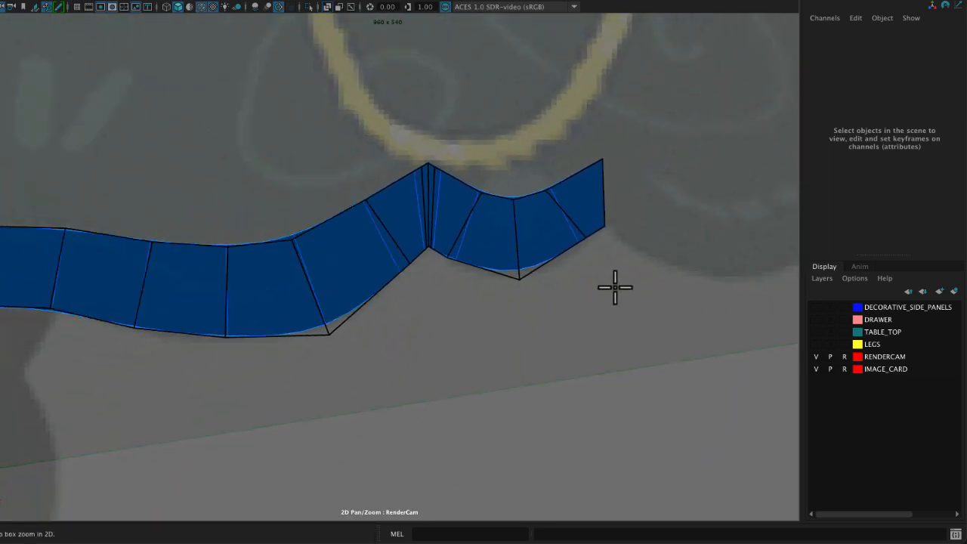
pyautogui.moveTo(628, 288); pyautogui.dragTo(333, 334, button='middle')
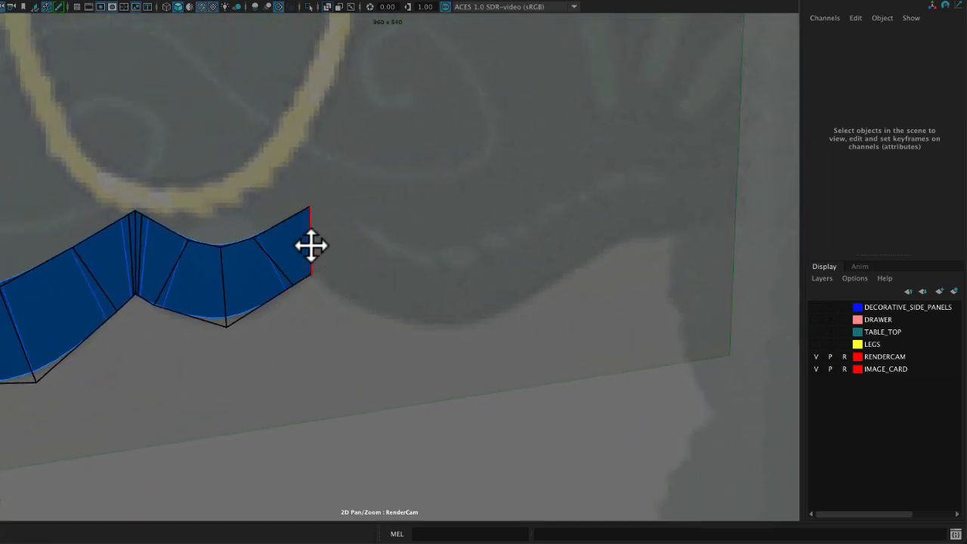
pyautogui.moveTo(304, 244); pyautogui.dragTo(690, 359, button='right')
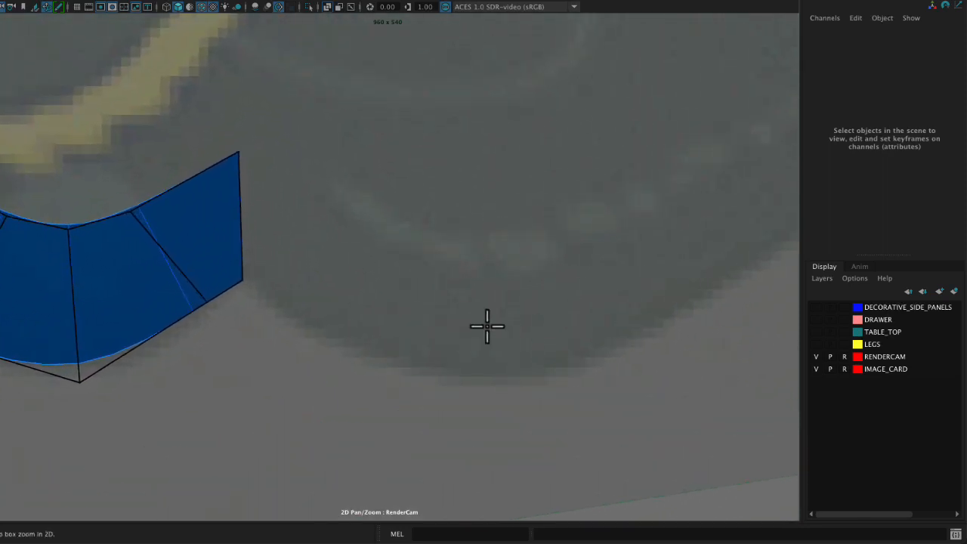
pyautogui.moveTo(416, 295); pyautogui.dragTo(563, 314, button='middle')
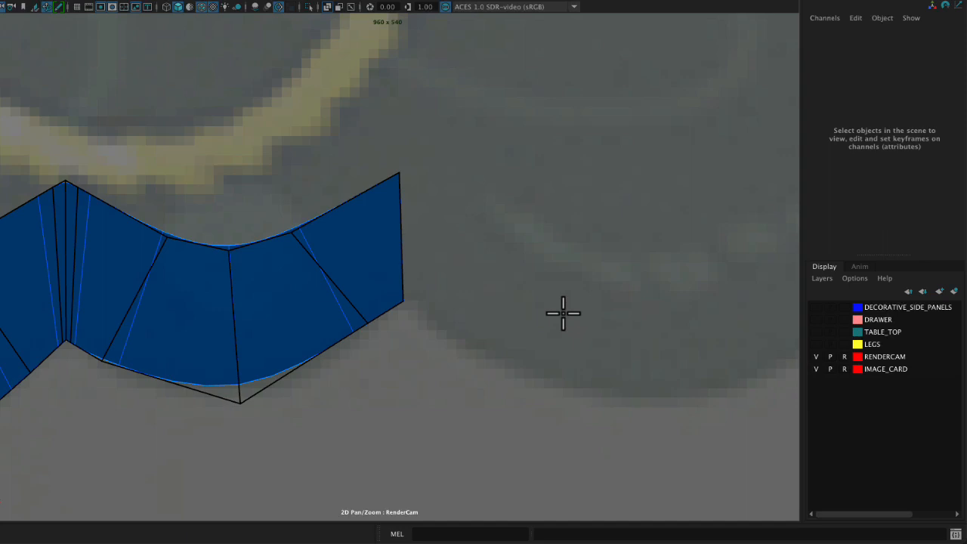
pyautogui.press('1')
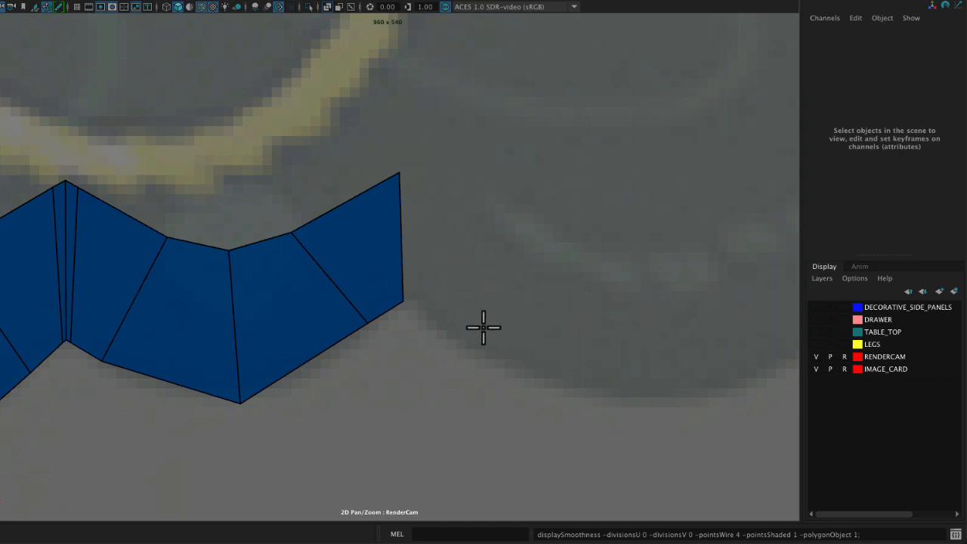
pyautogui.click(441, 327)
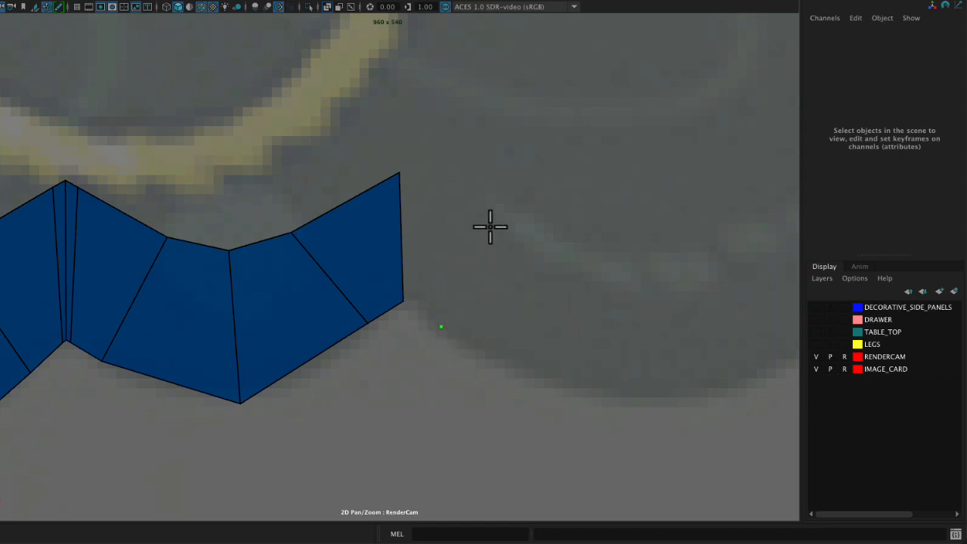
pyautogui.click(490, 227)
pyautogui.press('Return')
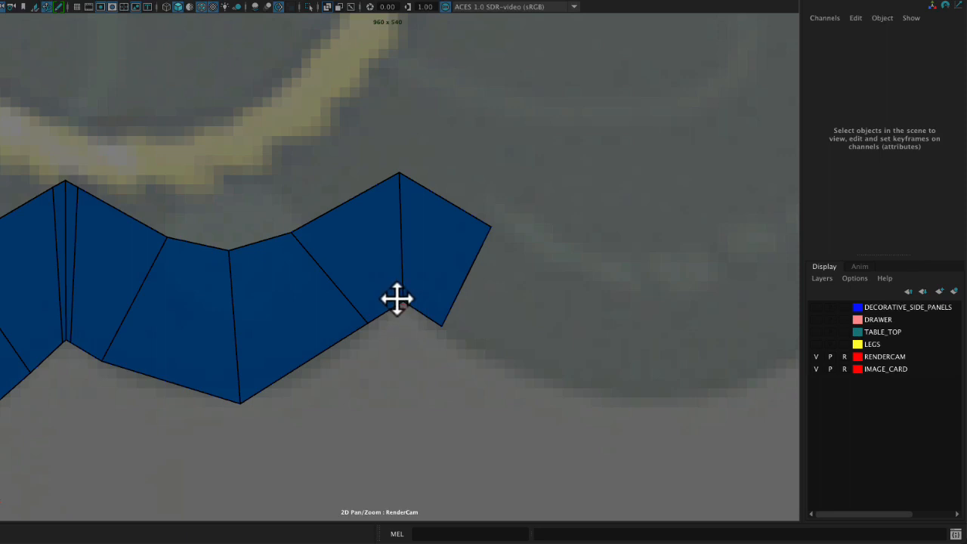
# Insert an edge loop close to each side of the second peak's edge to keep it sharp
pyautogui.moveTo(400, 296); pyautogui.dragTo(739, 429, button='right')
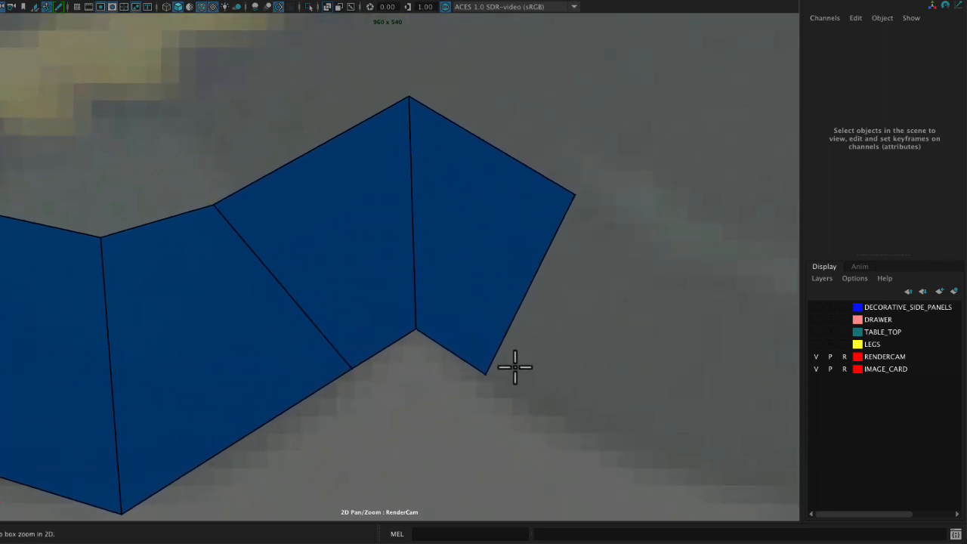
pyautogui.click(409, 329)
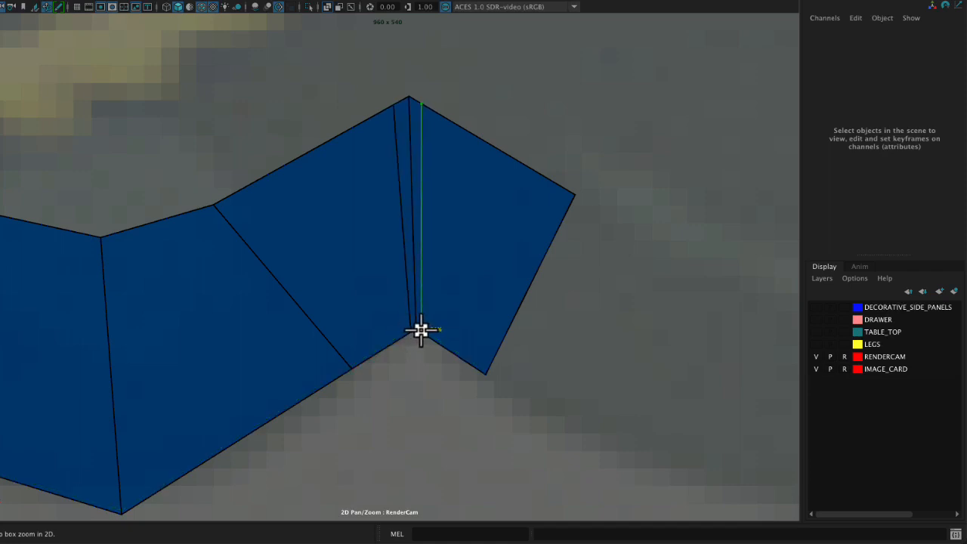
pyautogui.click(421, 330)
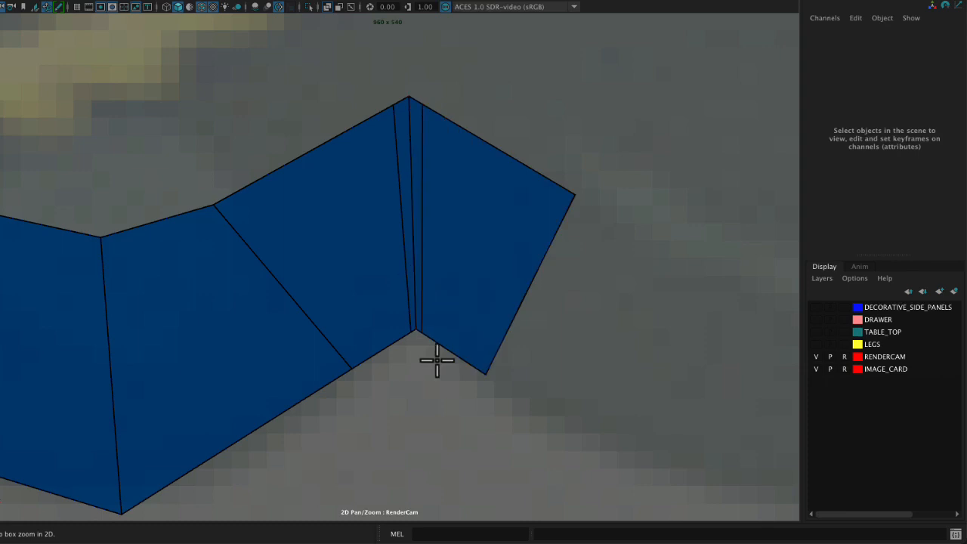
pyautogui.scroll(-5, 453, 346)
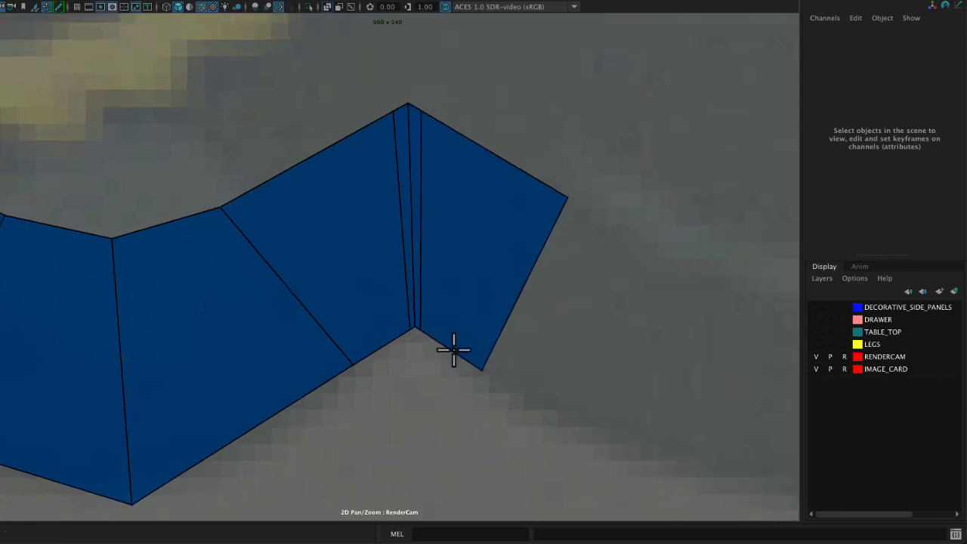
# Extend the strip from the second peak through the large right scallop with four more quads following the reference outline
pyautogui.scroll(-4, 362, 291)
pyautogui.moveTo(415, 301); pyautogui.dragTo(724, 270, button='middle')
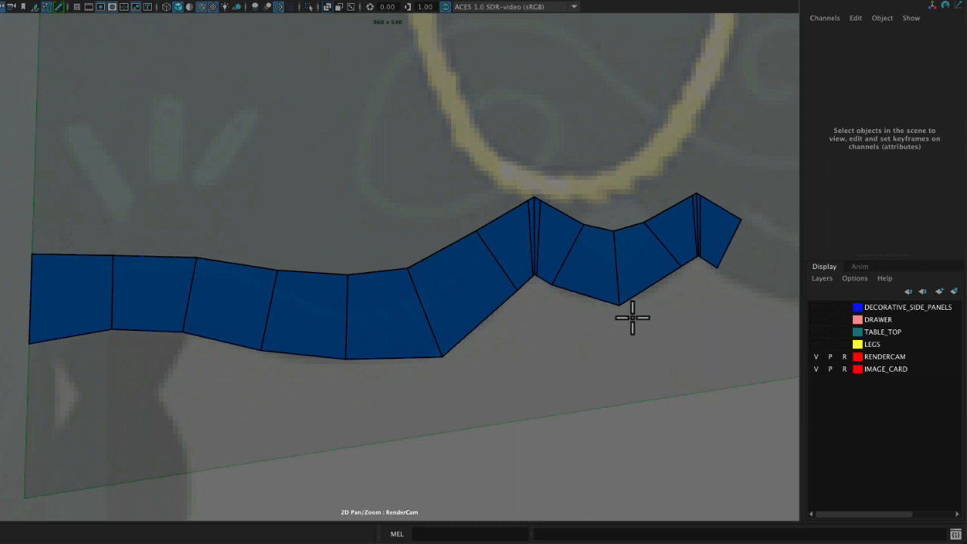
pyautogui.moveTo(630, 317); pyautogui.dragTo(211, 326, button='middle')
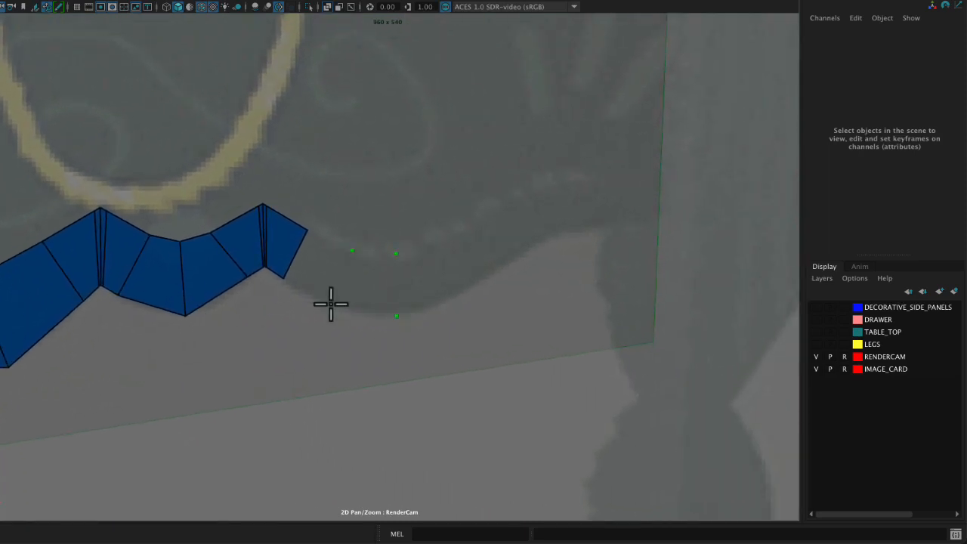
pyautogui.keyDown('shift'); pyautogui.click(325, 275); pyautogui.keyUp('shift')
pyautogui.click(446, 231)
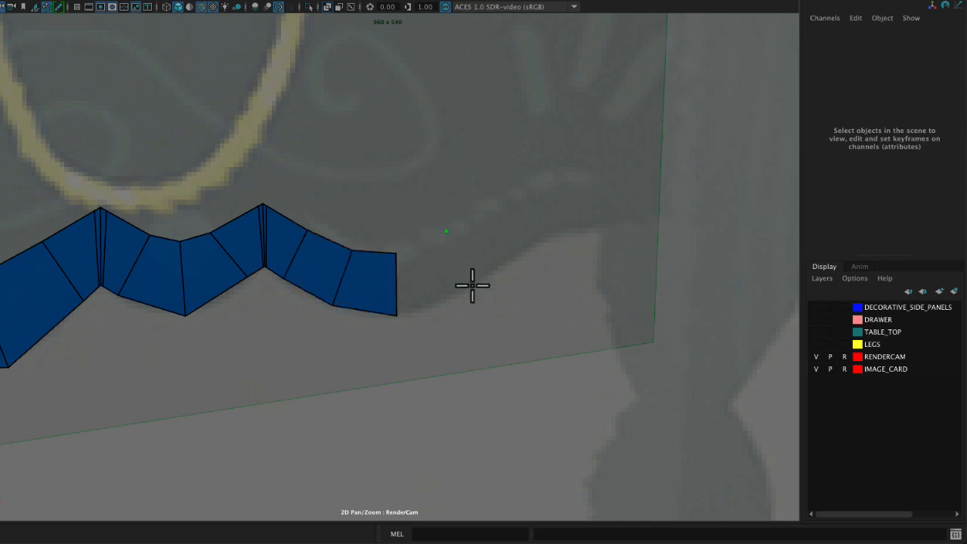
pyautogui.keyDown('shift'); pyautogui.click(473, 286); pyautogui.keyUp('shift')
pyautogui.keyDown('shift'); pyautogui.click(527, 249); pyautogui.keyUp('shift')
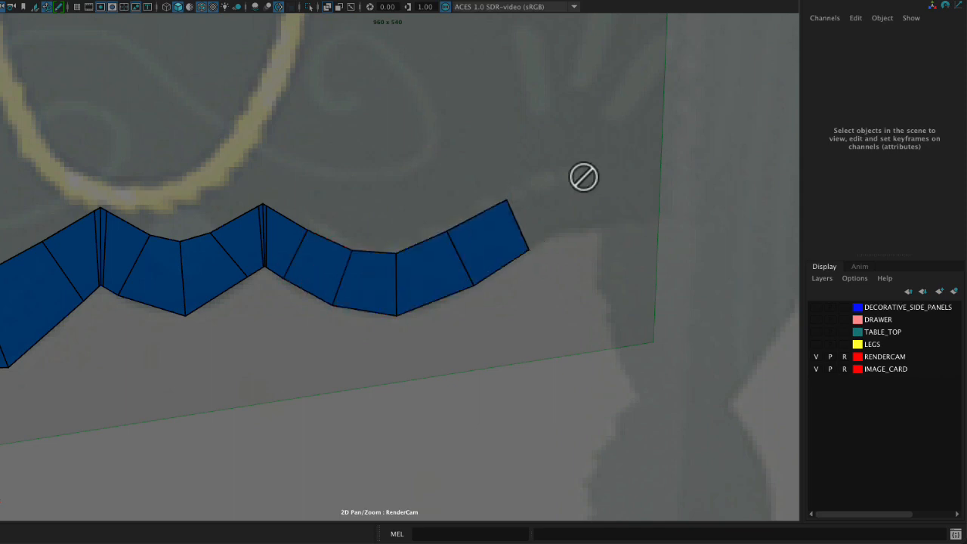
# Add two more quads toward the table leg and pull the strip's end edge onto the live plane's right border
pyautogui.click(587, 225)
pyautogui.keyDown('shift'); pyautogui.click(561, 213); pyautogui.keyUp('shift')
pyautogui.click(635, 179)
pyautogui.click(635, 220)
pyautogui.keyDown('shift'); pyautogui.click(614, 201); pyautogui.keyUp('shift')
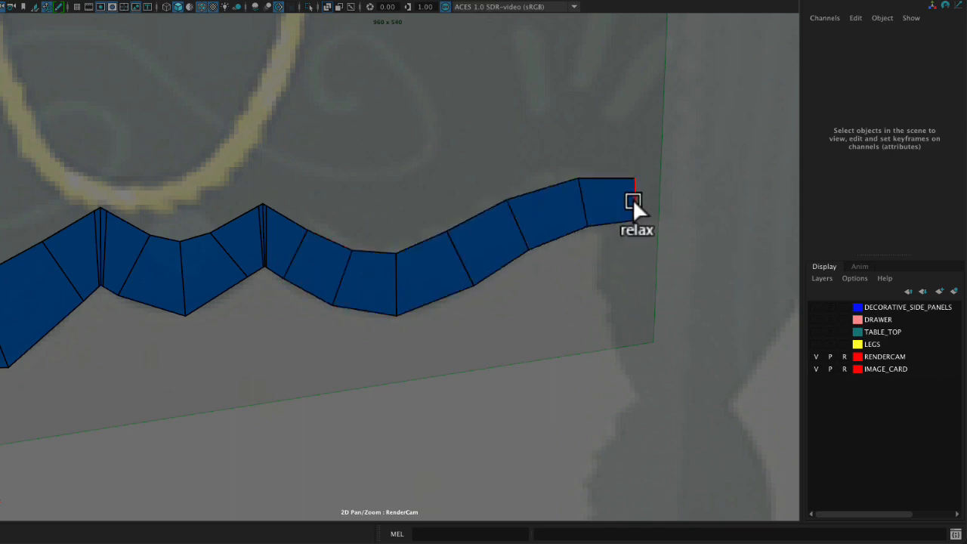
pyautogui.moveTo(633, 202); pyautogui.dragTo(659, 201)
# Show the strip in smooth preview, delete two surplus edges from the right scallop, and move the neighboring edges to fit the curve
pyautogui.press('3')
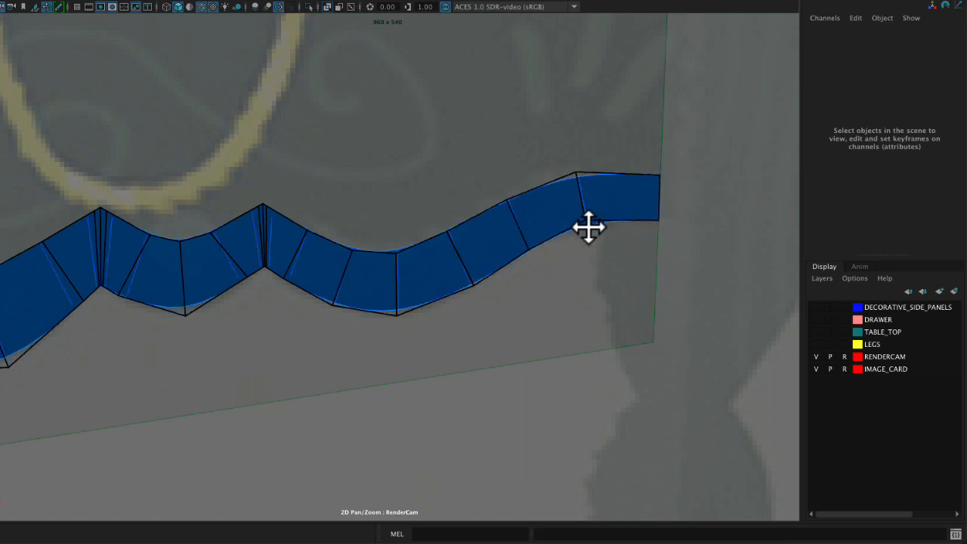
pyautogui.keyDown('ctrl'); pyautogui.keyDown('shift'); pyautogui.click(526, 240); pyautogui.keyUp('shift'); pyautogui.keyUp('ctrl')
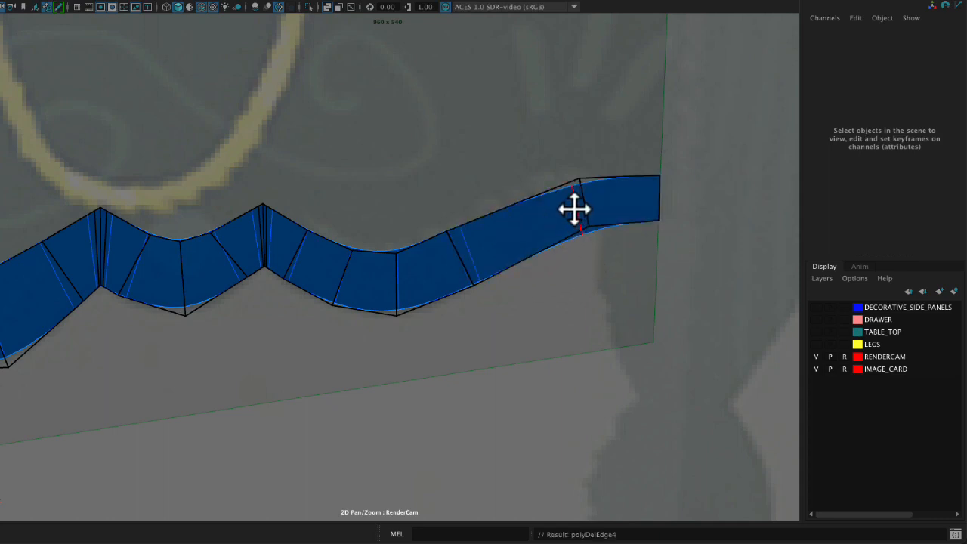
pyautogui.moveTo(574, 209)
pyautogui.mouseDown()
pyautogui.moveTo(544, 188)
pyautogui.moveTo(547, 205)
pyautogui.mouseUp()
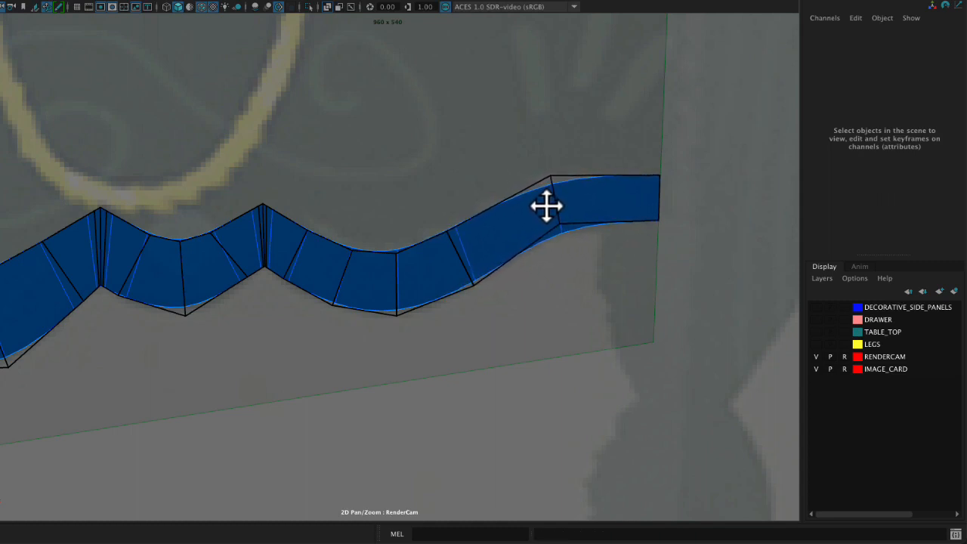
pyautogui.keyDown('ctrl'); pyautogui.keyDown('shift'); pyautogui.click(343, 273); pyautogui.keyUp('shift'); pyautogui.keyUp('ctrl')
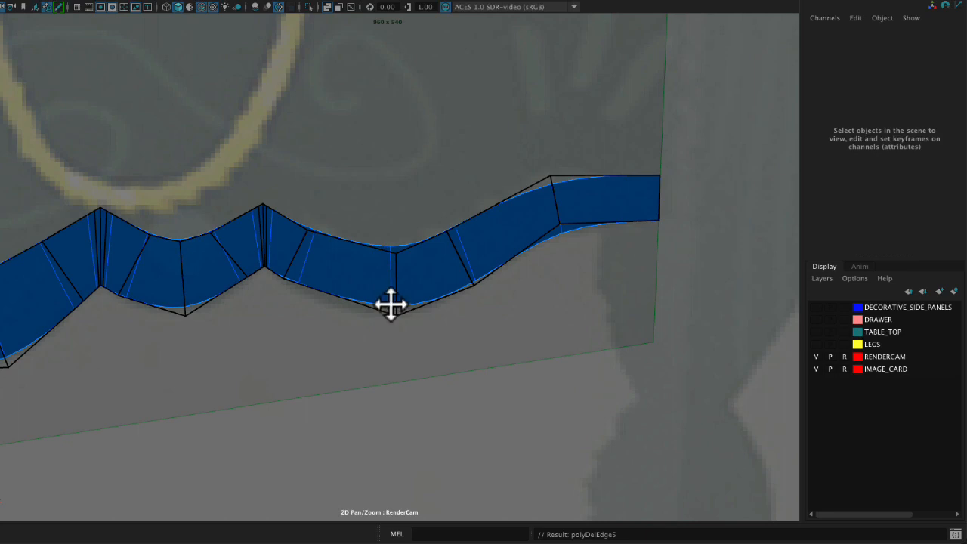
pyautogui.moveTo(391, 304)
pyautogui.mouseDown()
pyautogui.moveTo(370, 270)
pyautogui.moveTo(376, 312)
pyautogui.moveTo(385, 310)
pyautogui.mouseUp()
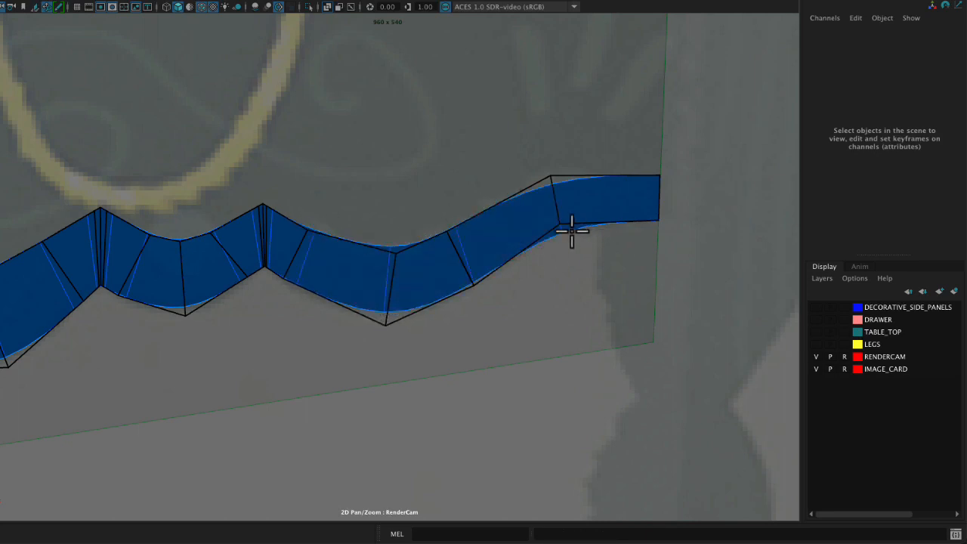
# Adjust the right scallop's rising edges and corner vertices to follow the reference, comparing the unsmoothed and smoothed strip
pyautogui.press('1')
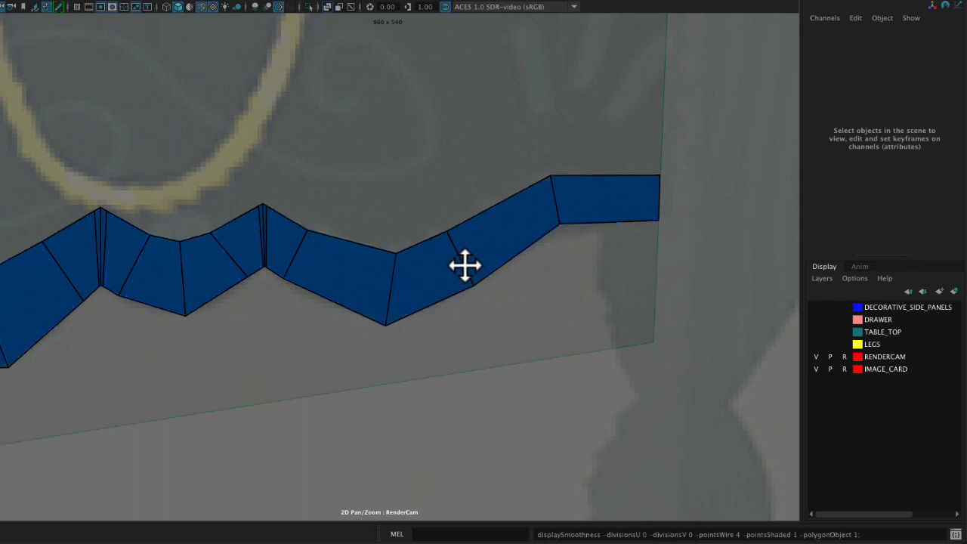
pyautogui.moveTo(465, 266); pyautogui.dragTo(487, 252)
pyautogui.press('3')
pyautogui.press('1')
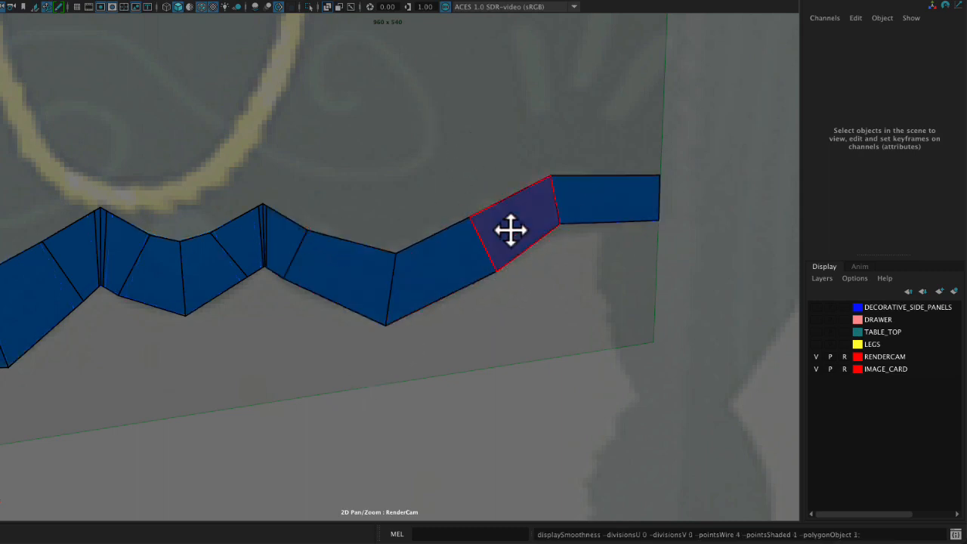
pyautogui.moveTo(496, 272); pyautogui.dragTo(495, 269)
pyautogui.moveTo(559, 224)
pyautogui.mouseDown()
pyautogui.moveTo(571, 231)
pyautogui.moveTo(564, 217)
pyautogui.mouseUp()
pyautogui.press('3')
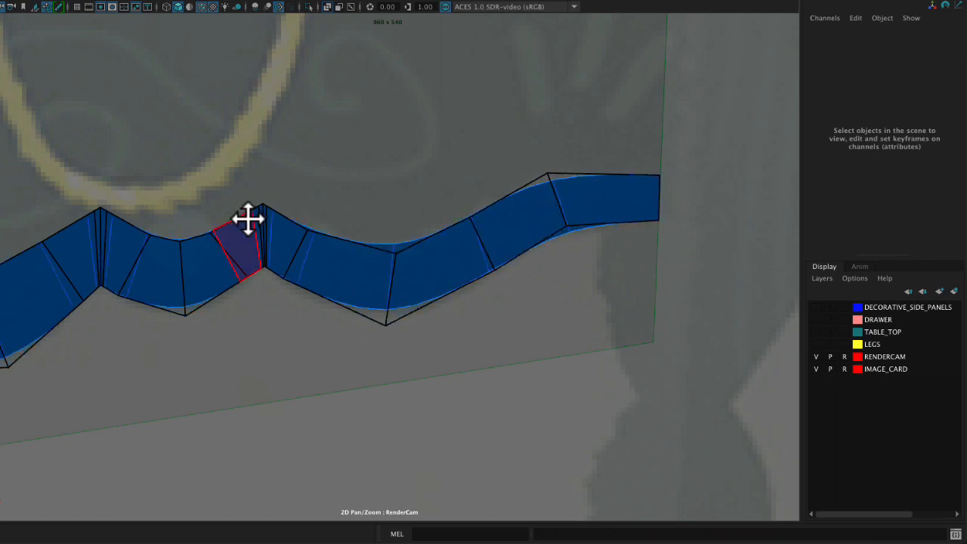
pyautogui.moveTo(179, 149); pyautogui.dragTo(287, 103, button='middle')
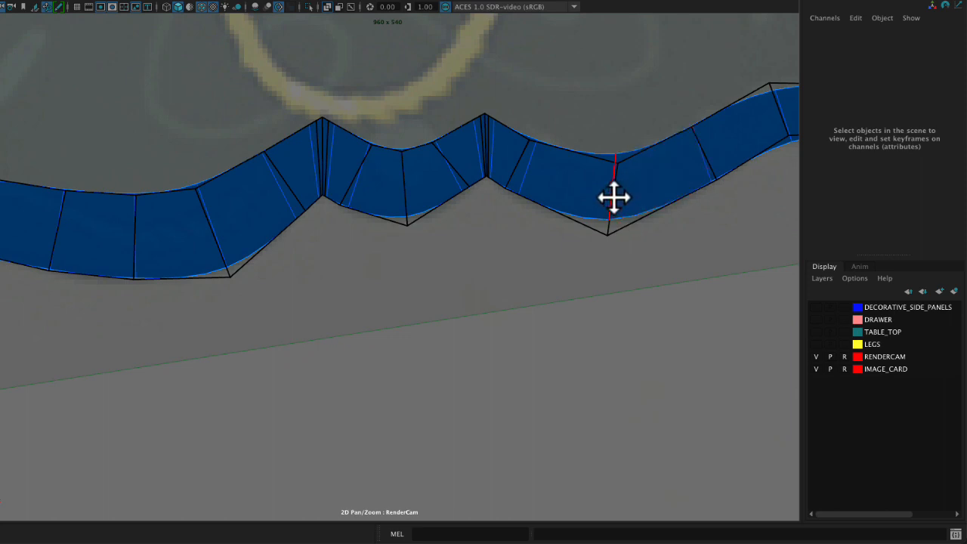
pyautogui.press('1')
pyautogui.moveTo(617, 165); pyautogui.dragTo(605, 158)
# Delete two surplus edges from the large left scallop and show the strip in smooth preview
pyautogui.moveTo(503, 192); pyautogui.dragTo(368, 187, button='middle')
pyautogui.moveTo(313, 149); pyautogui.dragTo(676, 192, button='middle')
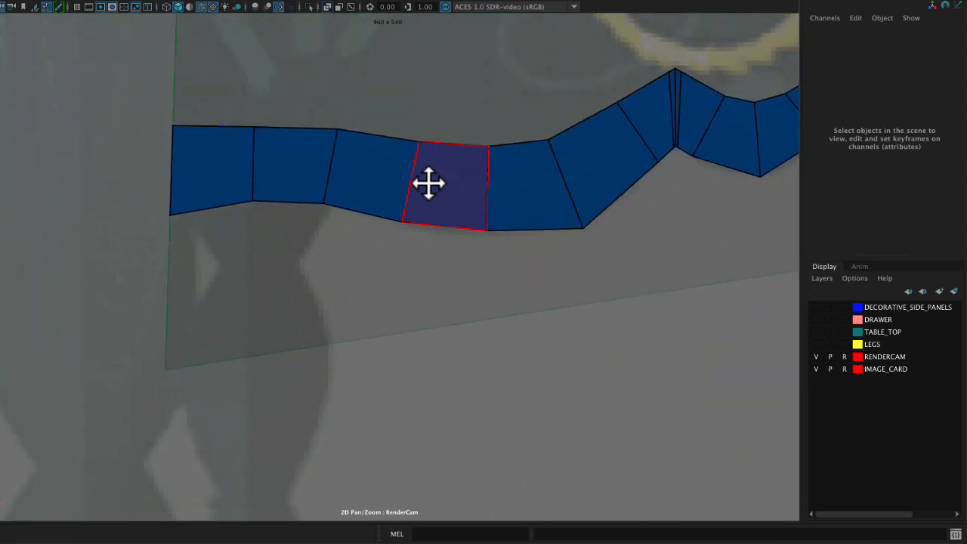
pyautogui.click(253, 166)
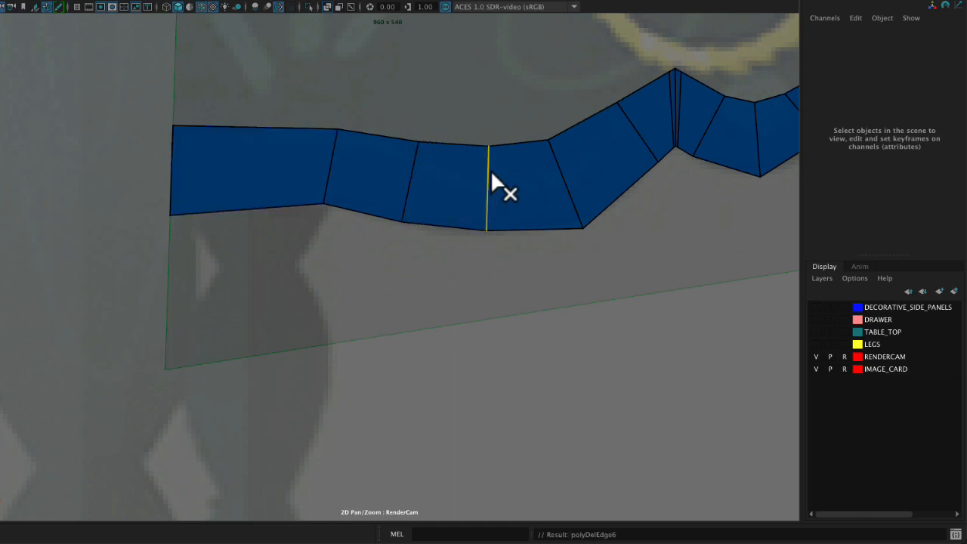
pyautogui.click(411, 181)
pyautogui.press('3')
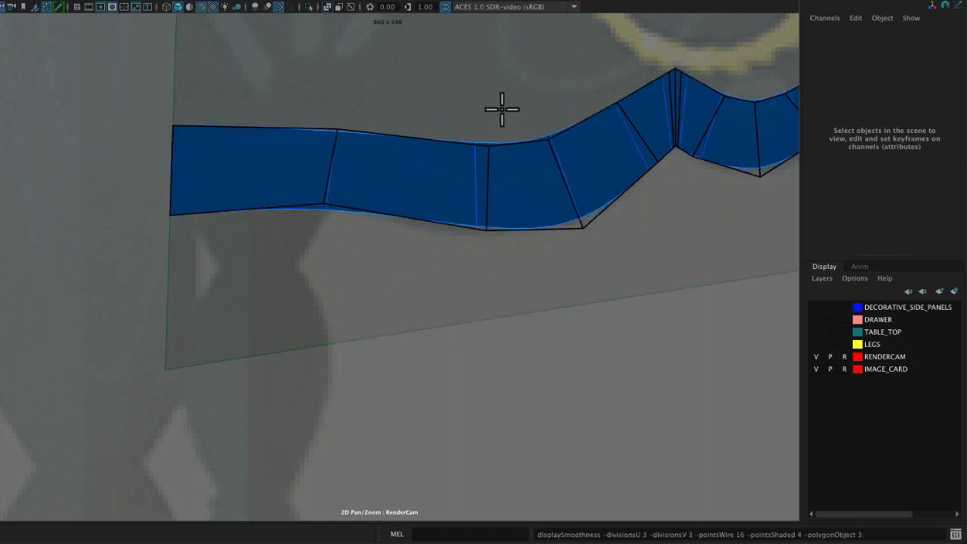
# Reposition the left scallop's remaining edges and vertices so the smoothed curve matches the reference
pyautogui.press('1')
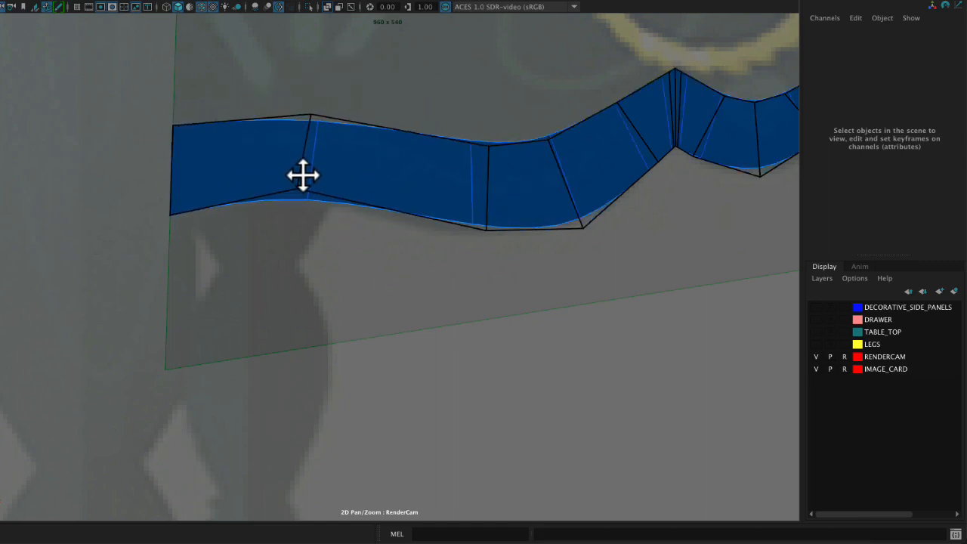
pyautogui.moveTo(489, 232); pyautogui.dragTo(454, 234)
pyautogui.moveTo(491, 146); pyautogui.dragTo(450, 126)
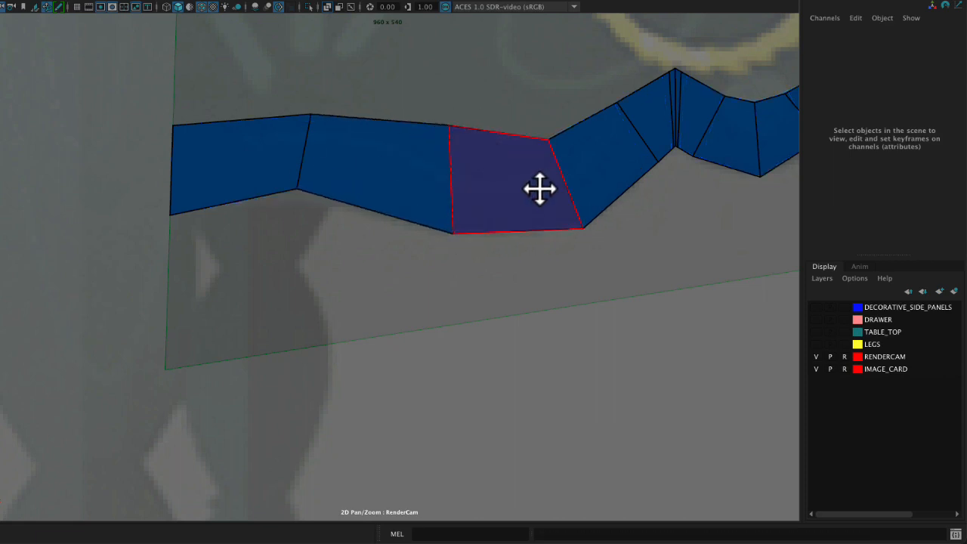
pyautogui.press('3')
pyautogui.moveTo(568, 204); pyautogui.dragTo(575, 202)
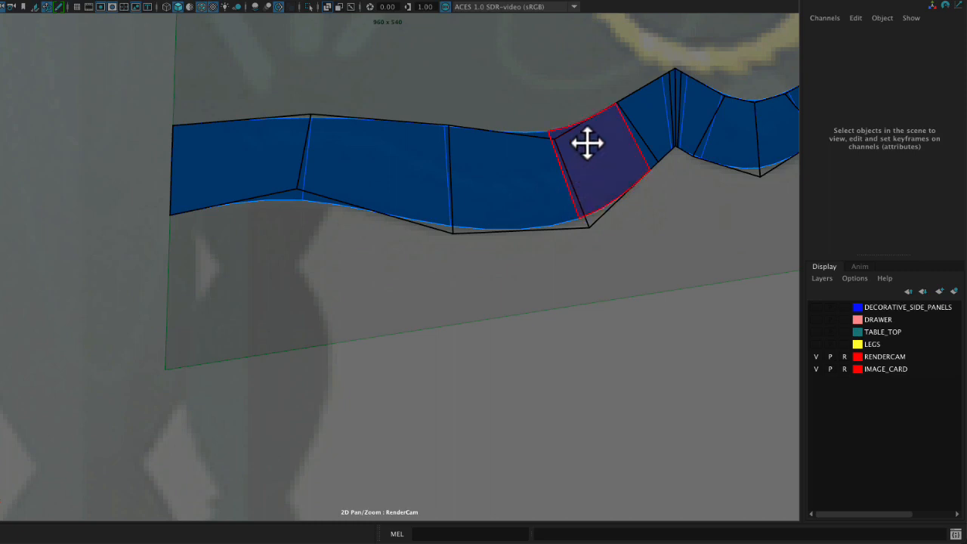
# Turn off smooth preview and raise the strip's upper edges left of the first peak to the live plane's top border
pyautogui.moveTo(585, 178); pyautogui.dragTo(476, 415, button='middle')
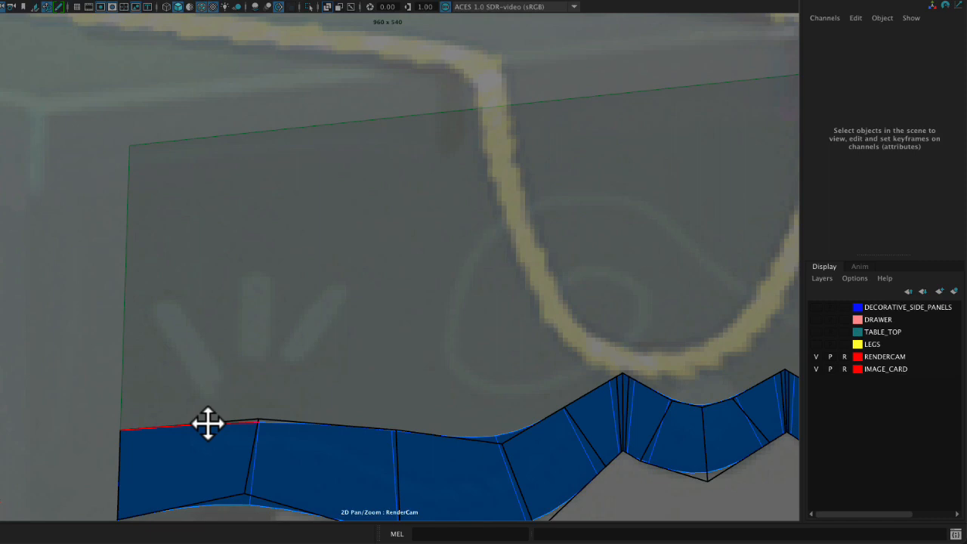
pyautogui.press('1')
pyautogui.moveTo(208, 428); pyautogui.dragTo(255, 133)
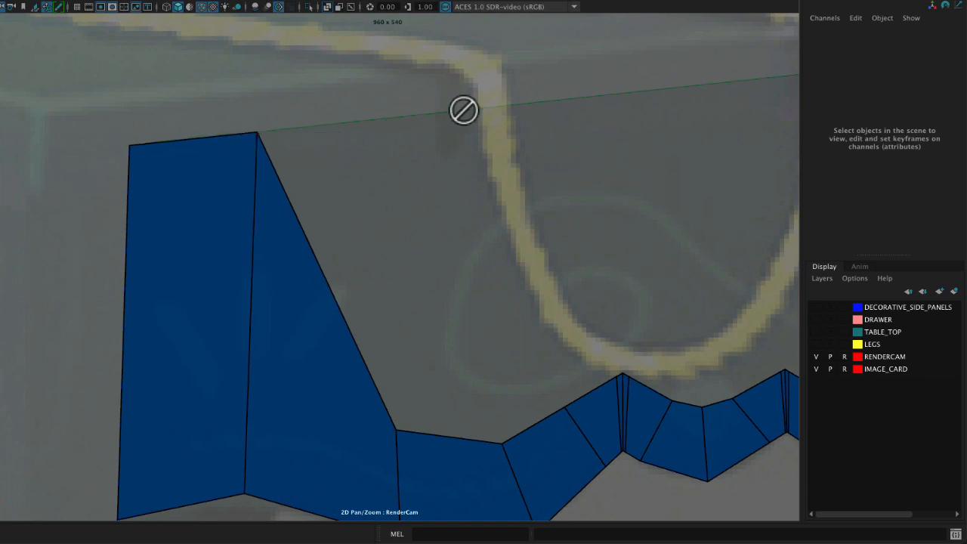
pyautogui.moveTo(435, 433); pyautogui.dragTo(424, 104)
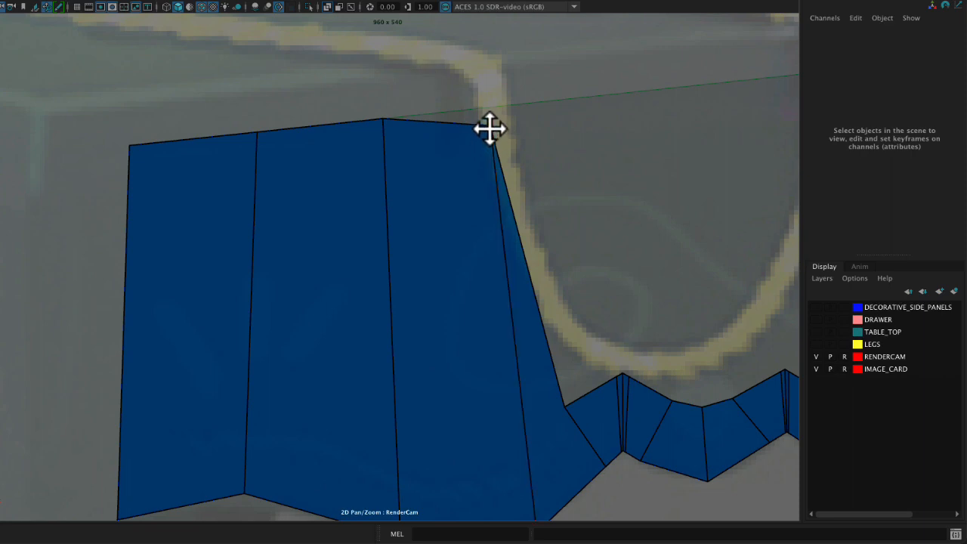
pyautogui.moveTo(490, 127); pyautogui.dragTo(521, 104)
pyautogui.moveTo(587, 392); pyautogui.dragTo(597, 108)
pyautogui.moveTo(575, 119); pyautogui.dragTo(576, 93)
# Slide the raised vertices left along the live plane's top border to space out the left half's columns
pyautogui.moveTo(521, 104); pyautogui.dragTo(482, 107)
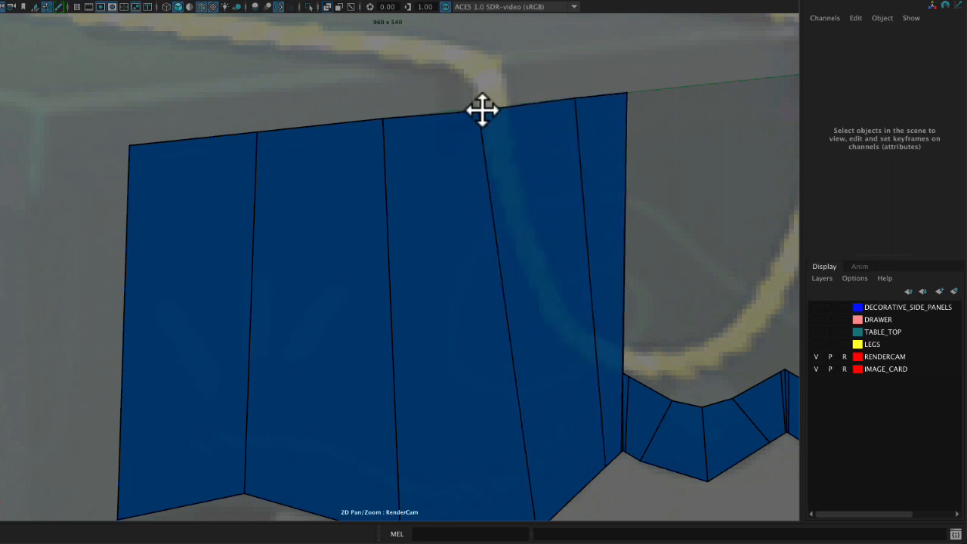
pyautogui.moveTo(383, 119); pyautogui.dragTo(352, 127)
pyautogui.moveTo(257, 132); pyautogui.dragTo(223, 137)
pyautogui.moveTo(350, 125); pyautogui.dragTo(330, 125)
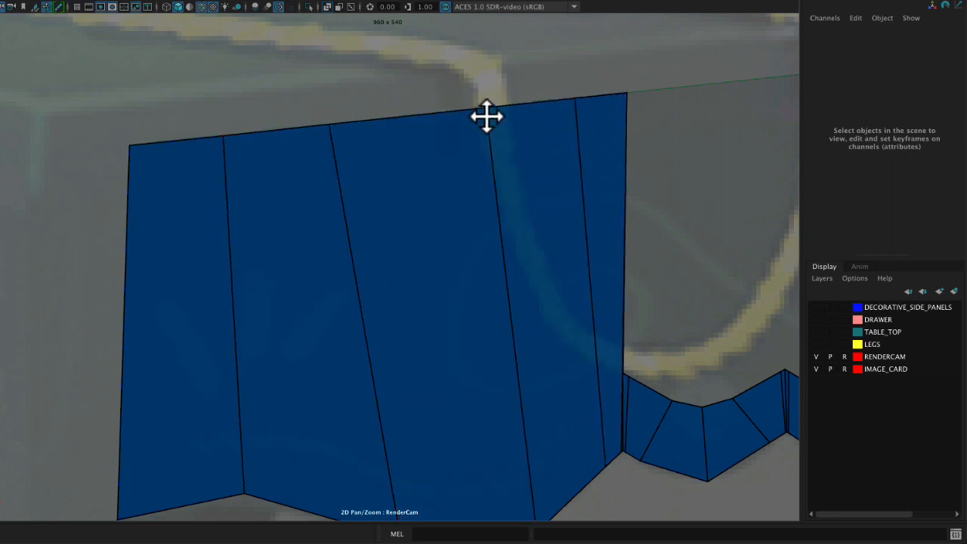
pyautogui.moveTo(486, 111); pyautogui.dragTo(454, 114)
pyautogui.moveTo(575, 100); pyautogui.dragTo(545, 103)
# Raise the upper vertices around the first peak to the live plane's top border and spread them apart
pyautogui.moveTo(637, 383); pyautogui.dragTo(581, 97)
pyautogui.moveTo(661, 89); pyautogui.dragTo(622, 94)
pyautogui.moveTo(732, 81); pyautogui.dragTo(665, 89)
pyautogui.moveTo(622, 94)
pyautogui.mouseDown()
pyautogui.moveTo(624, 105)
pyautogui.moveTo(622, 93)
pyautogui.mouseUp()
pyautogui.moveTo(581, 97); pyautogui.dragTo(591, 101)
pyautogui.moveTo(665, 92); pyautogui.dragTo(648, 95)
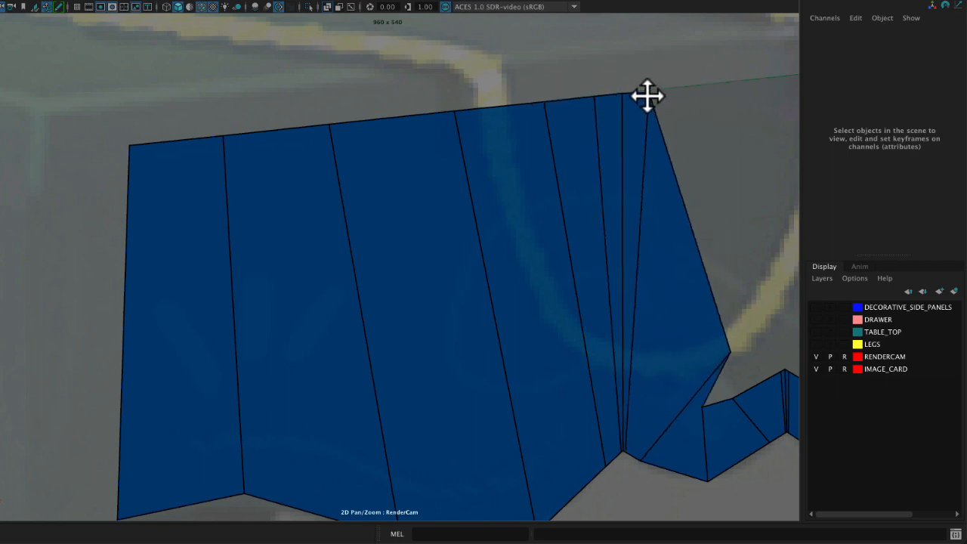
# Raise the upper vertices and edges of the center scallop and second peak to the live plane's top border
pyautogui.keyDown('alt'); pyautogui.moveTo(721, 214); pyautogui.dragTo(345, 186, button='middle'); pyautogui.keyUp('alt')
pyautogui.moveTo(356, 328); pyautogui.dragTo(296, 63)
pyautogui.moveTo(345, 370); pyautogui.dragTo(313, 61)
pyautogui.moveTo(408, 344); pyautogui.dragTo(367, 52)
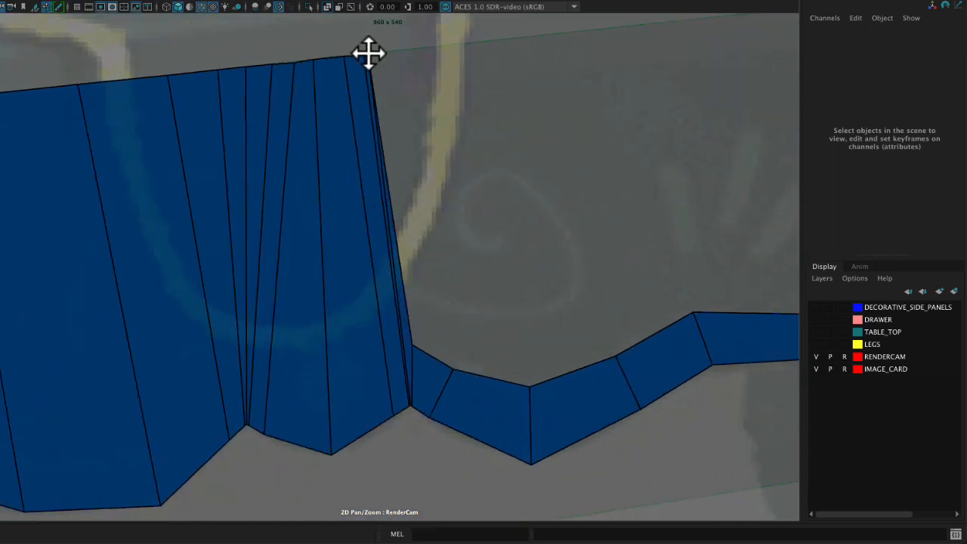
pyautogui.moveTo(428, 365); pyautogui.dragTo(436, 39)
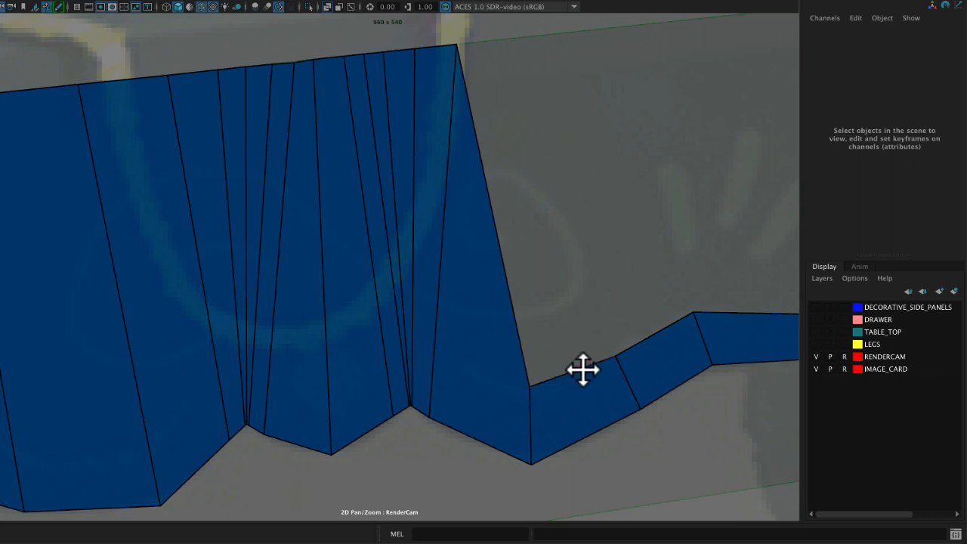
# Raise the right scallop's remaining upper edges to the top border and fit the end vertex to the live plane's upper-right corner
pyautogui.moveTo(583, 370); pyautogui.dragTo(561, 37)
pyautogui.moveTo(503, 60); pyautogui.dragTo(518, 36)
pyautogui.keyDown('alt'); pyautogui.moveTo(633, 199); pyautogui.dragTo(395, 277, button='middle'); pyautogui.keyUp('alt')
pyautogui.moveTo(503, 390); pyautogui.dragTo(495, 107)
pyautogui.moveTo(563, 112); pyautogui.dragTo(581, 86)
pyautogui.moveTo(450, 106); pyautogui.dragTo(481, 96)
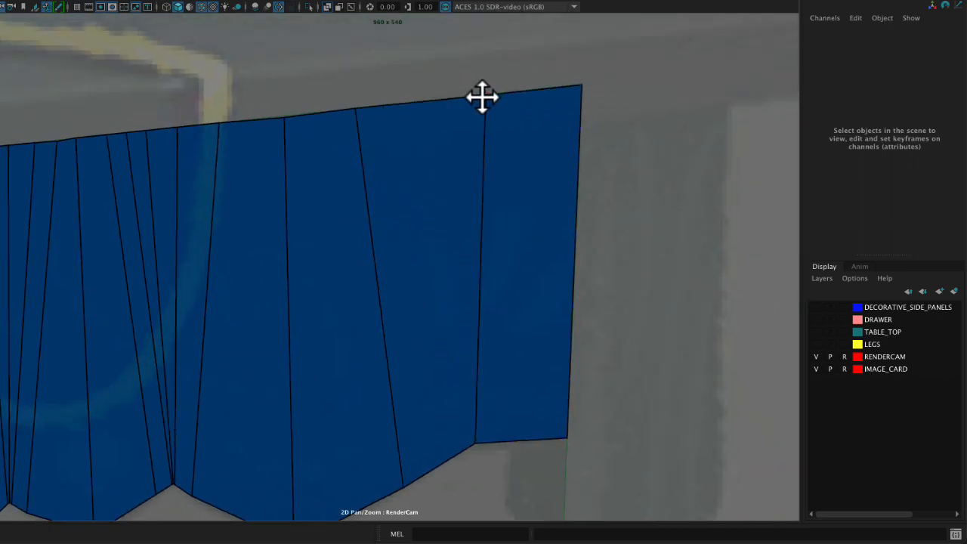
# Check the panel in the full camera view, then relax the vertices along its top edge to even out their spacing
pyautogui.press('\\')
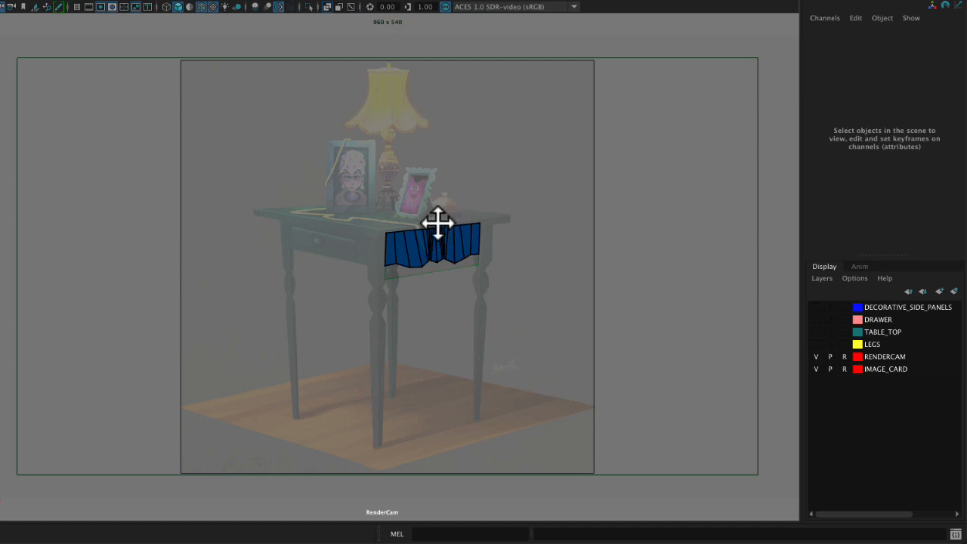
pyautogui.click(43, 6)
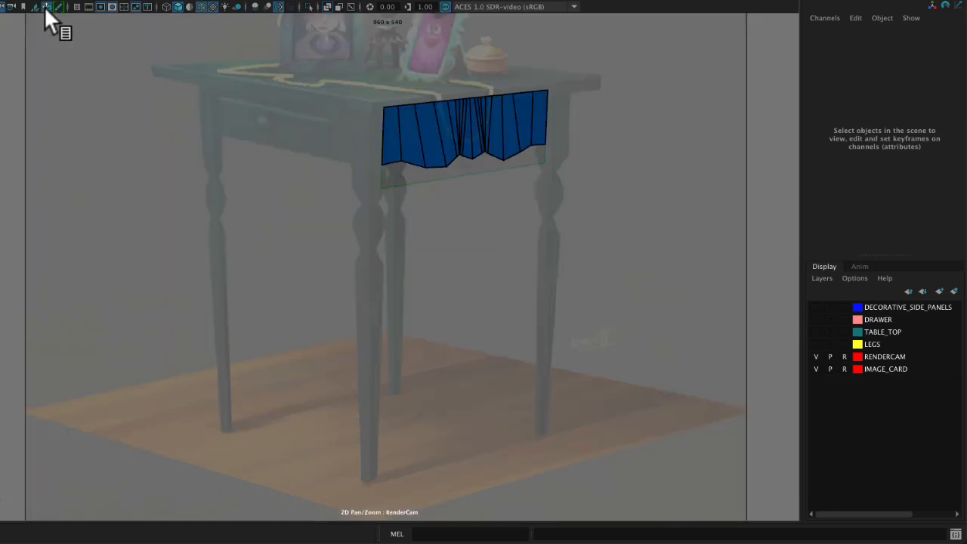
pyautogui.press('\\')
pyautogui.moveTo(440, 147); pyautogui.dragTo(751, 224, button='right')
pyautogui.moveTo(663, 116); pyautogui.dragTo(537, 419, button='middle')
pyautogui.moveTo(468, 294); pyautogui.dragTo(677, 365, button='right')
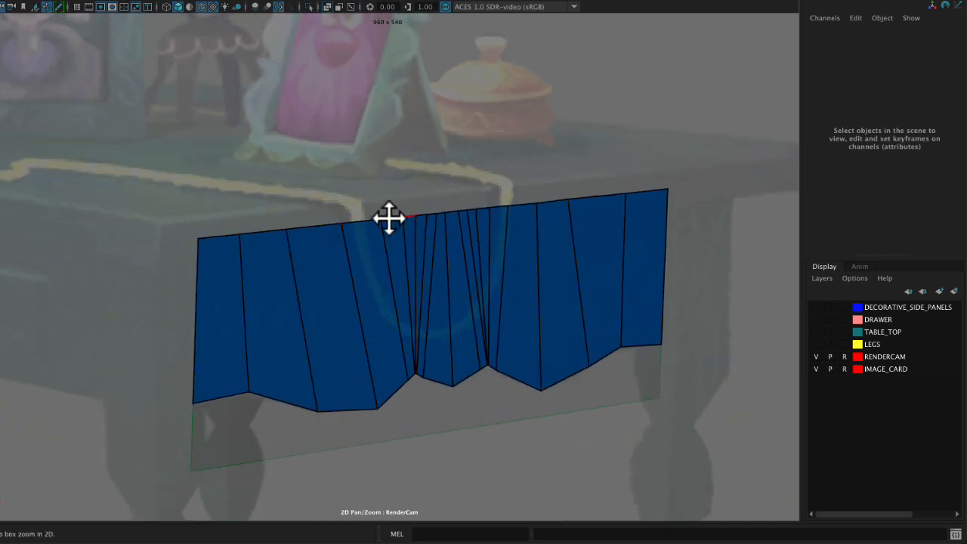
pyautogui.moveTo(234, 234)
pyautogui.mouseDown()
pyautogui.moveTo(574, 196)
pyautogui.moveTo(660, 198)
pyautogui.mouseUp()
pyautogui.moveTo(539, 305); pyautogui.dragTo(650, 259, button='right')
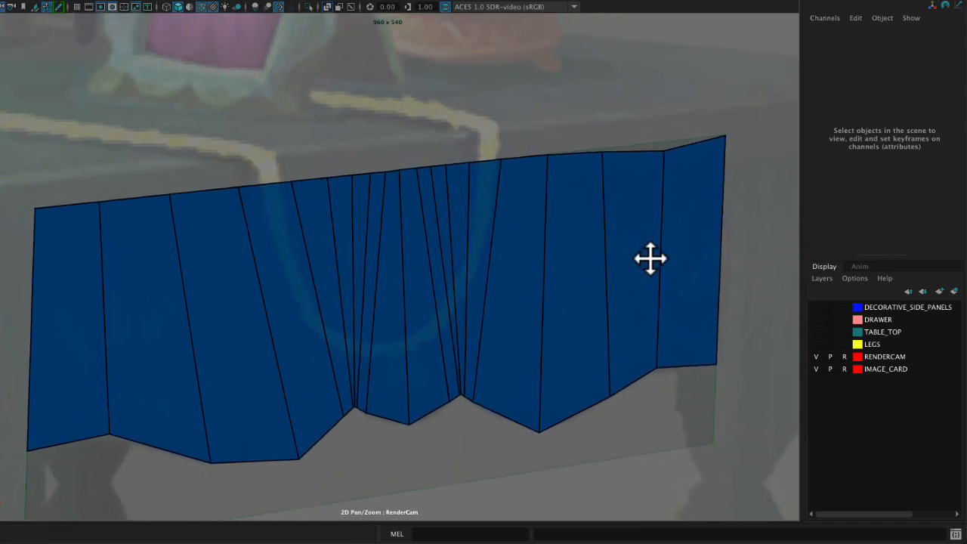
pyautogui.moveTo(635, 156)
pyautogui.keyDown('shift'); pyautogui.mouseDown()
pyautogui.moveTo(389, 174)
pyautogui.moveTo(396, 159)
pyautogui.moveTo(435, 264)
pyautogui.moveTo(394, 293)
pyautogui.mouseUp(); pyautogui.keyUp('shift')
pyautogui.hotkey('ctrl', 'z')
pyautogui.hotkey('ctrl', 'z')
# Relax the top-edge vertices again for more even spacing and align the one above the right scallop with the live plane's top border
pyautogui.moveTo(384, 171)
pyautogui.keyDown('shift'); pyautogui.mouseDown()
pyautogui.moveTo(313, 173)
pyautogui.moveTo(359, 183)
pyautogui.moveTo(650, 136)
pyautogui.mouseUp(); pyautogui.keyUp('shift')
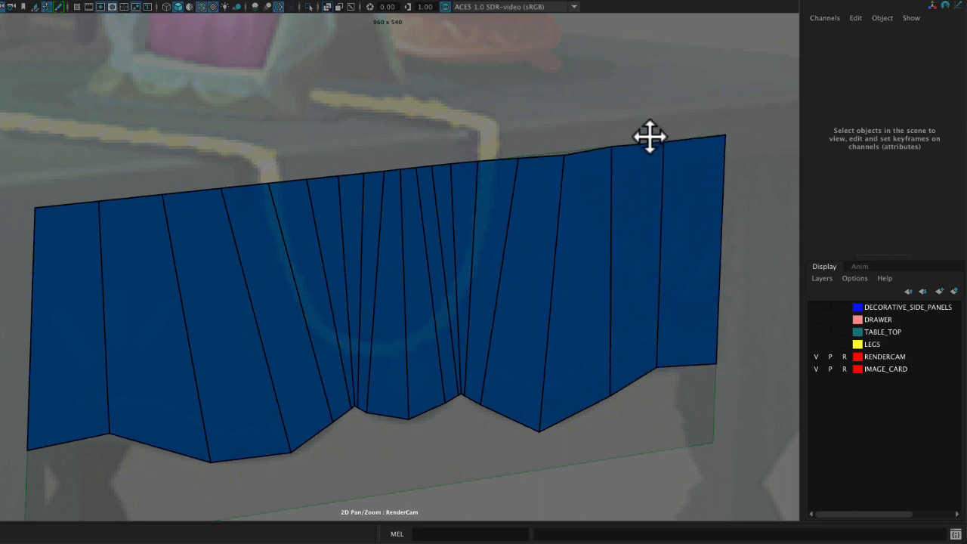
pyautogui.moveTo(558, 163); pyautogui.dragTo(562, 162)
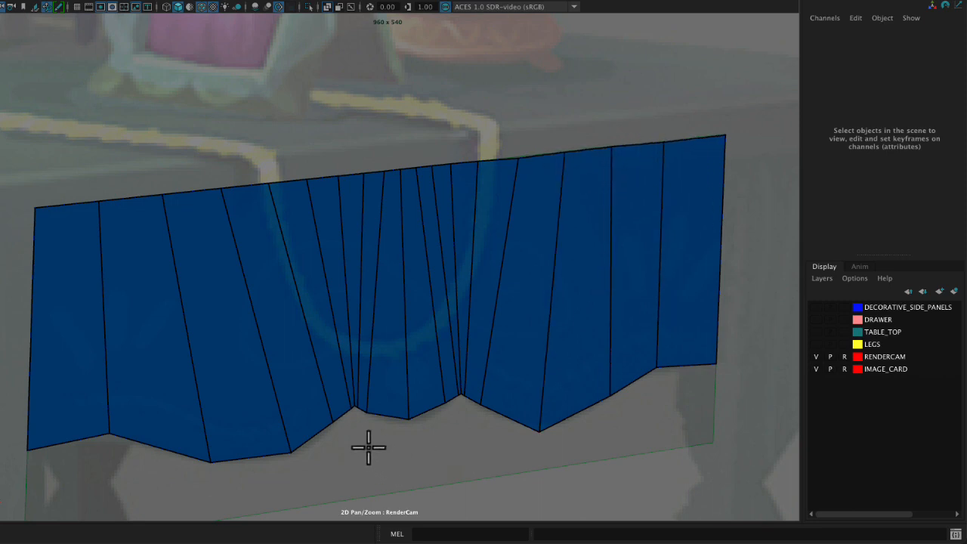
# Fit the center scallop's lowest vertex and the left scallop's right-hand bottom vertex to the reference outline
pyautogui.scroll(4, 460, 467)
pyautogui.moveTo(461, 445); pyautogui.dragTo(567, 203, button='middle')
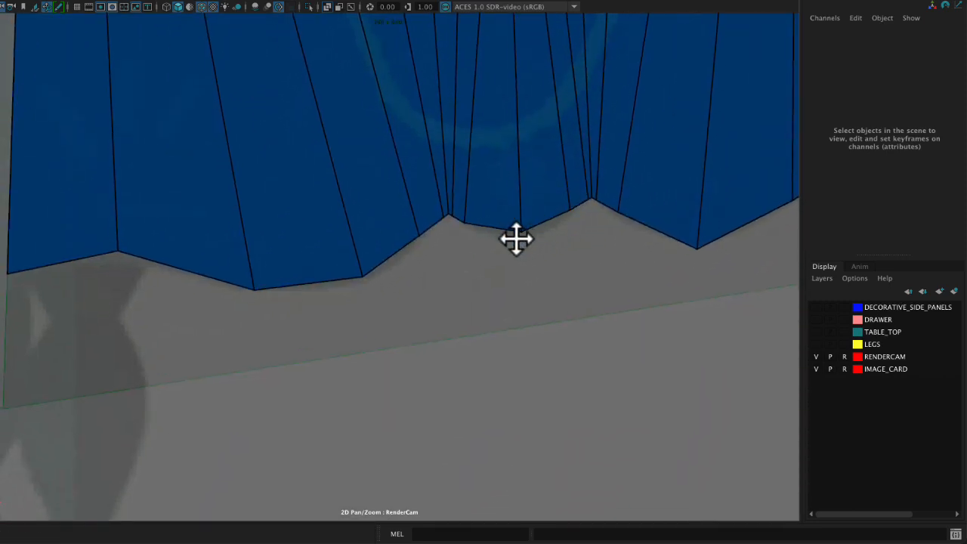
pyautogui.moveTo(522, 236); pyautogui.dragTo(522, 241)
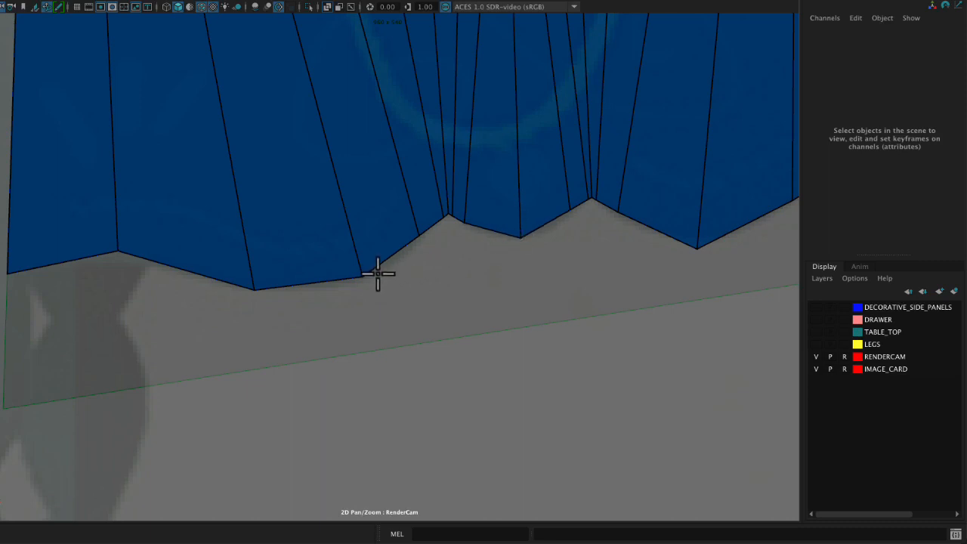
pyautogui.moveTo(365, 278); pyautogui.dragTo(377, 278)
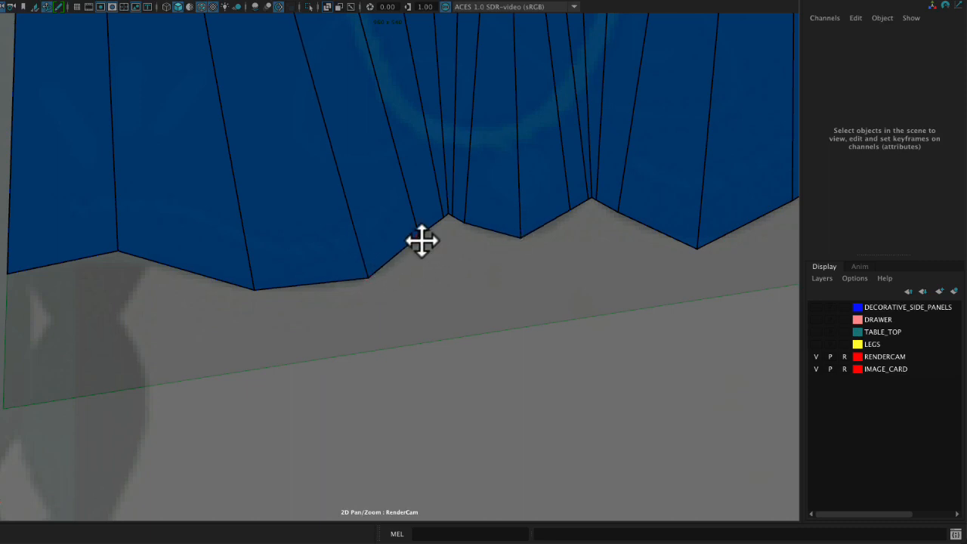
# Preview the panel smoothed and refit the left hump vertex and the left scallop's two bottom vertices to the reference curve
pyautogui.press('3')
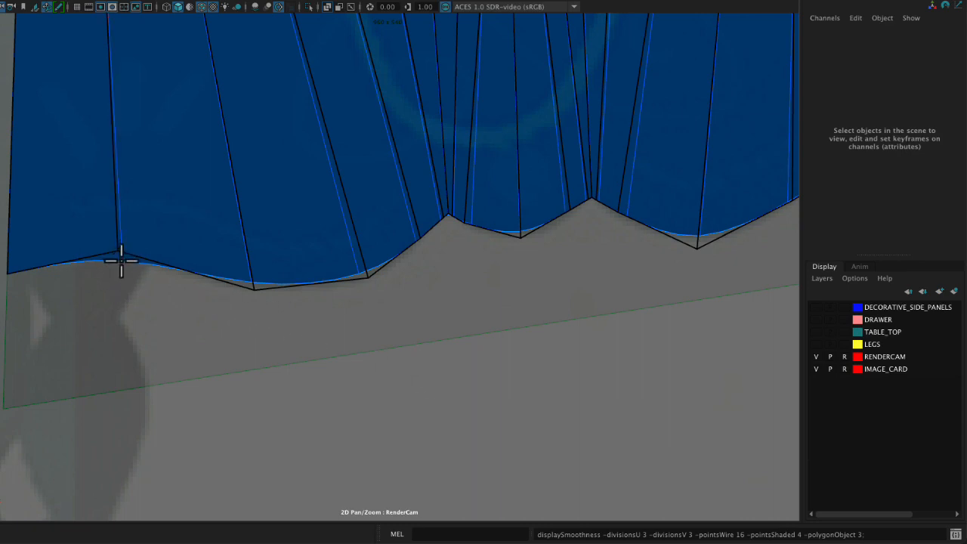
pyautogui.moveTo(124, 259); pyautogui.dragTo(124, 252)
pyautogui.moveTo(123, 238); pyautogui.dragTo(122, 254)
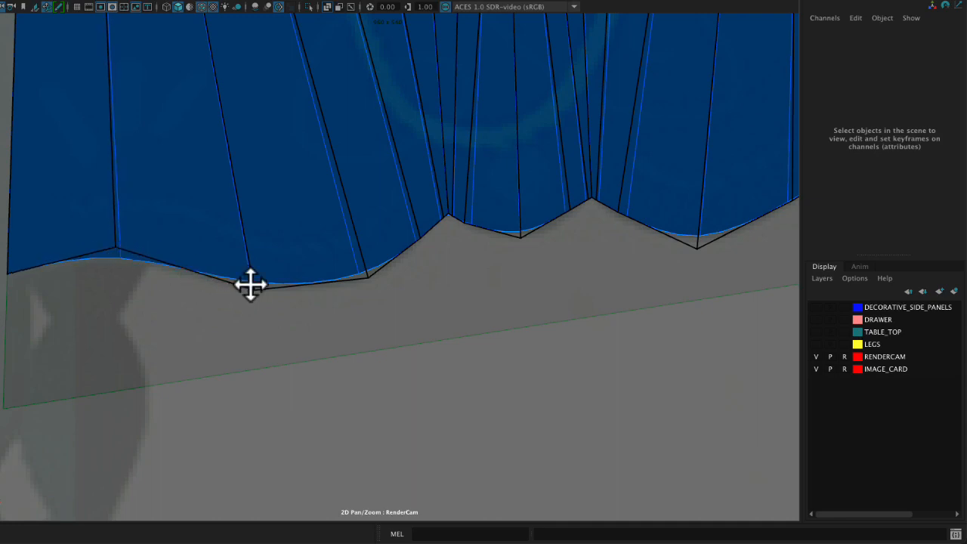
pyautogui.moveTo(250, 285); pyautogui.dragTo(244, 292)
pyautogui.moveTo(359, 281)
pyautogui.mouseDown()
pyautogui.moveTo(357, 261)
pyautogui.moveTo(375, 281)
pyautogui.mouseUp()
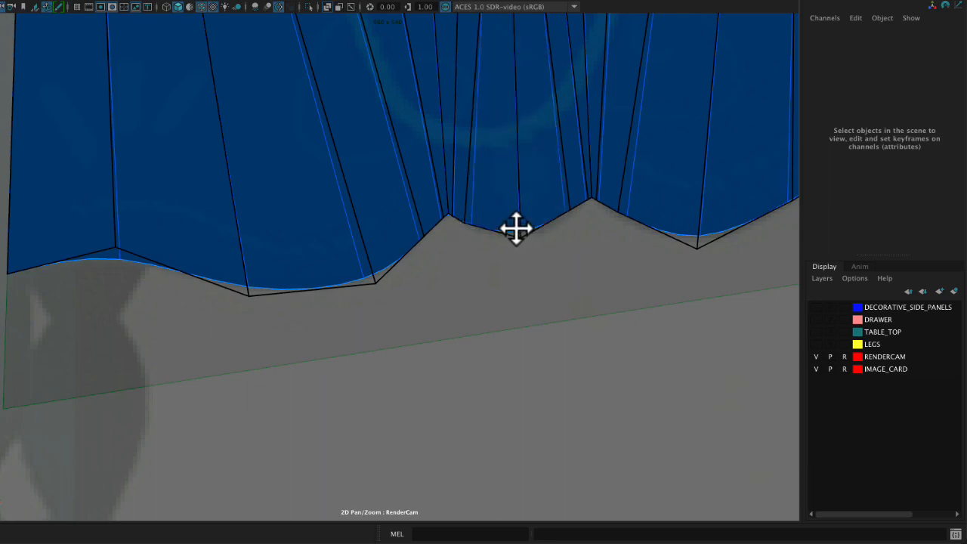
# Move the center scallop's two side vertices outward to follow the reference and preview the smoothed curve
pyautogui.moveTo(516, 229); pyautogui.dragTo(409, 269, button='middle')
pyautogui.moveTo(409, 269); pyautogui.dragTo(532, 303, button='right')
pyautogui.moveTo(447, 269)
pyautogui.mouseDown()
pyautogui.moveTo(447, 241)
pyautogui.moveTo(456, 285)
pyautogui.mouseUp()
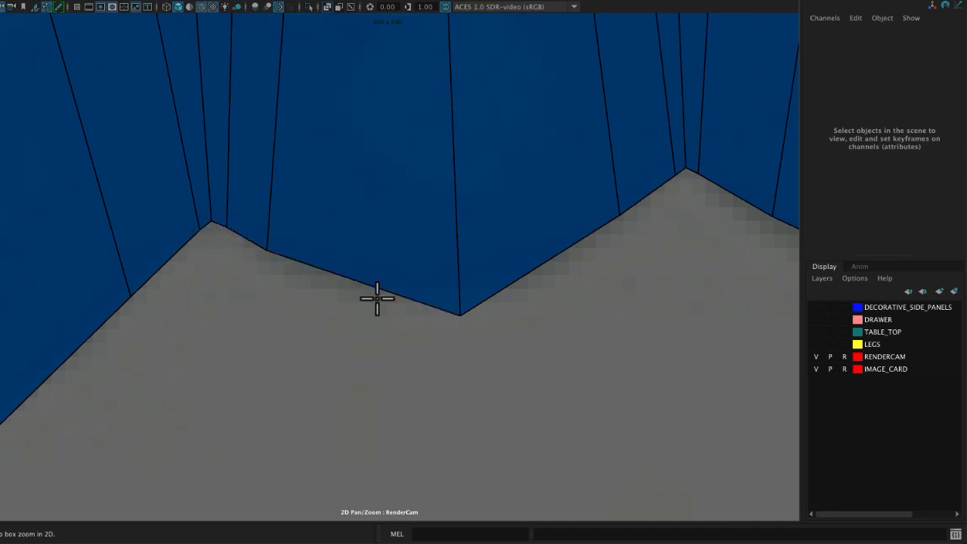
pyautogui.moveTo(620, 218); pyautogui.dragTo(626, 223)
pyautogui.press('2')
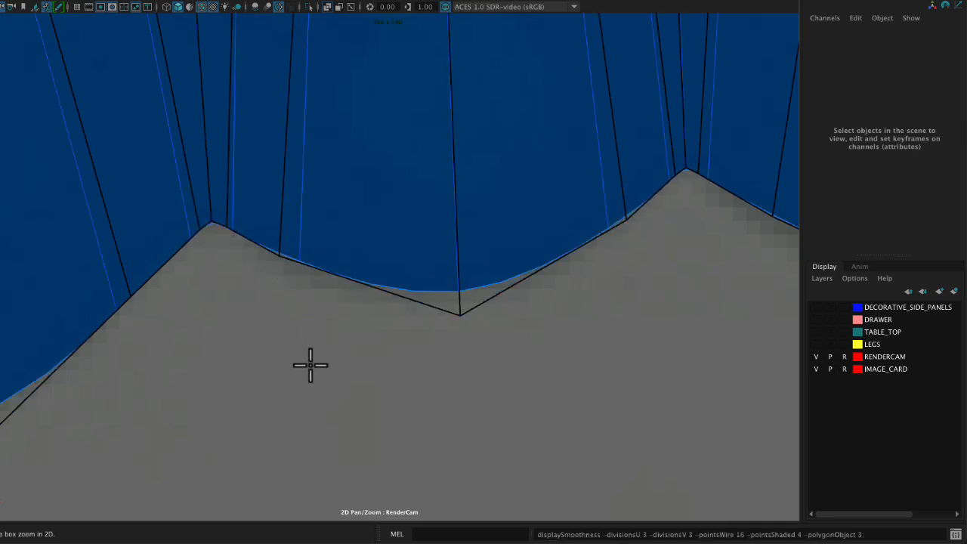
# Adjust the right scallop's side and bottom vertices so its smoothed curve follows the reference
pyautogui.moveTo(511, 325); pyautogui.dragTo(98, 344, button='middle')
pyautogui.moveTo(154, 273); pyautogui.dragTo(183, 295)
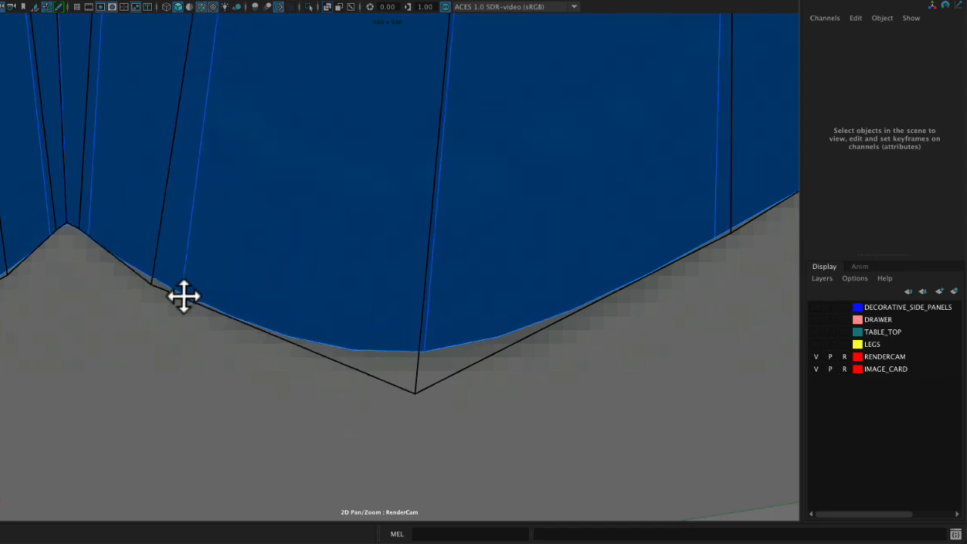
pyautogui.moveTo(421, 346); pyautogui.dragTo(443, 361)
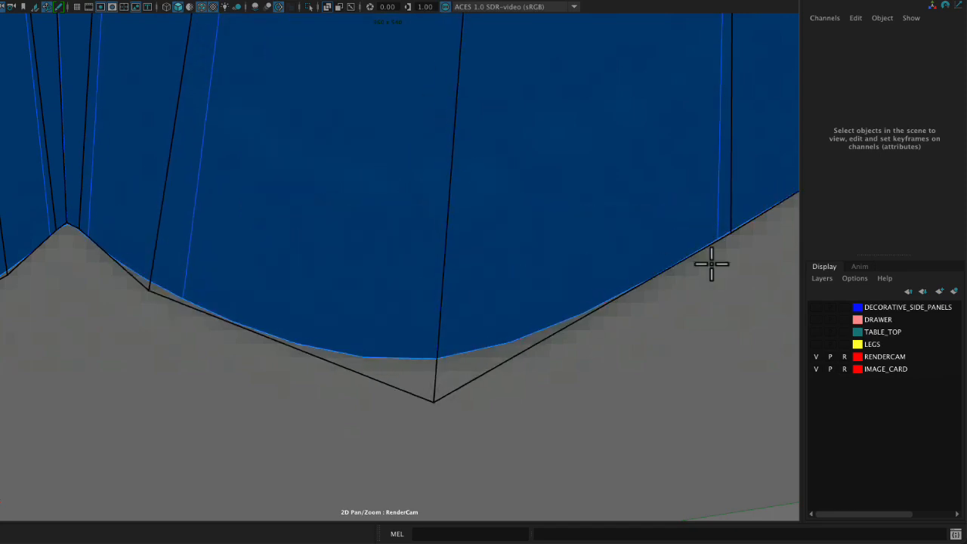
pyautogui.moveTo(718, 244)
pyautogui.mouseDown()
pyautogui.moveTo(672, 86)
pyautogui.moveTo(723, 240)
pyautogui.mouseUp()
# Raise the lower-edge vertex near the panel's right end, preview it smoothed, and realign the rightmost interior top-edge vertex
pyautogui.moveTo(703, 237); pyautogui.dragTo(59, 340, button='middle')
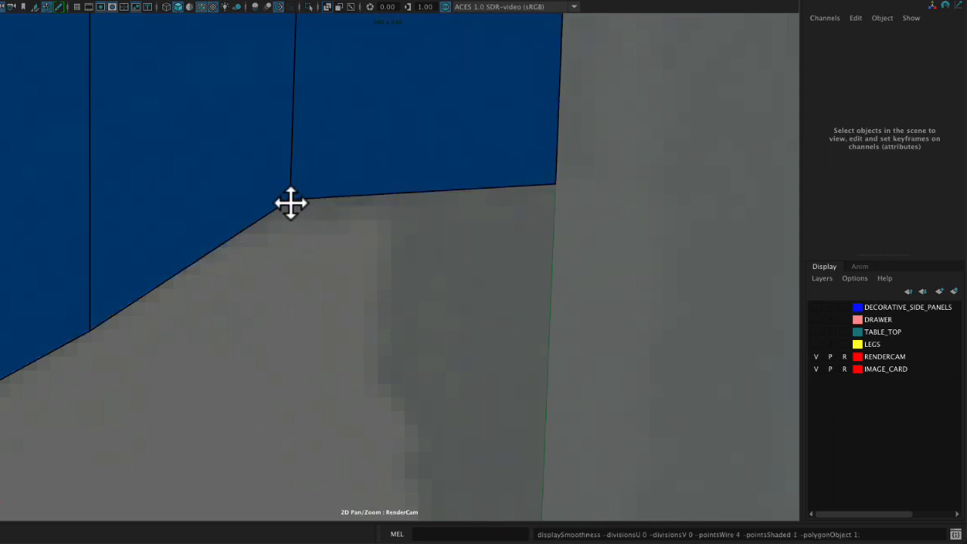
pyautogui.moveTo(290, 203); pyautogui.dragTo(303, 189)
pyautogui.press('2')
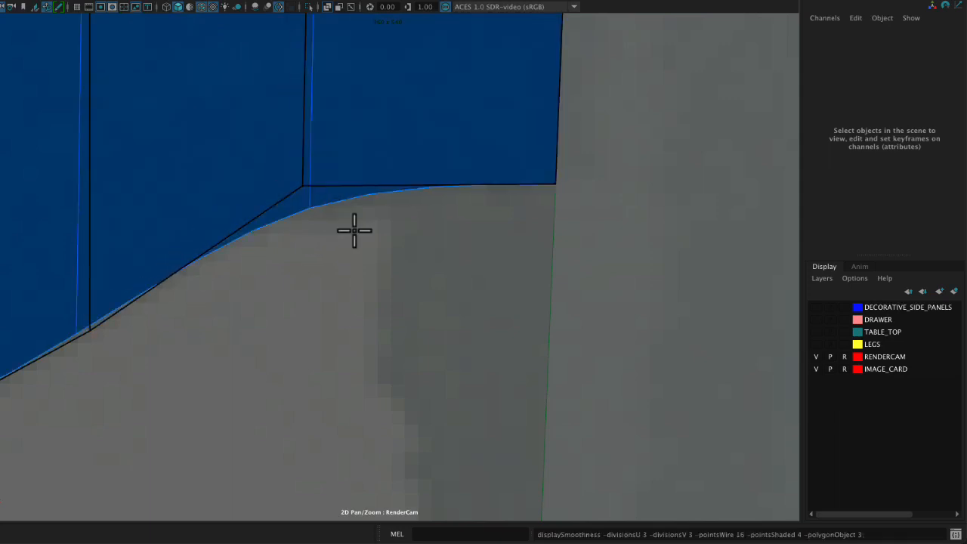
pyautogui.moveTo(355, 231); pyautogui.dragTo(123, 175, button='right')
pyautogui.moveTo(316, 223); pyautogui.dragTo(516, 270, button='middle')
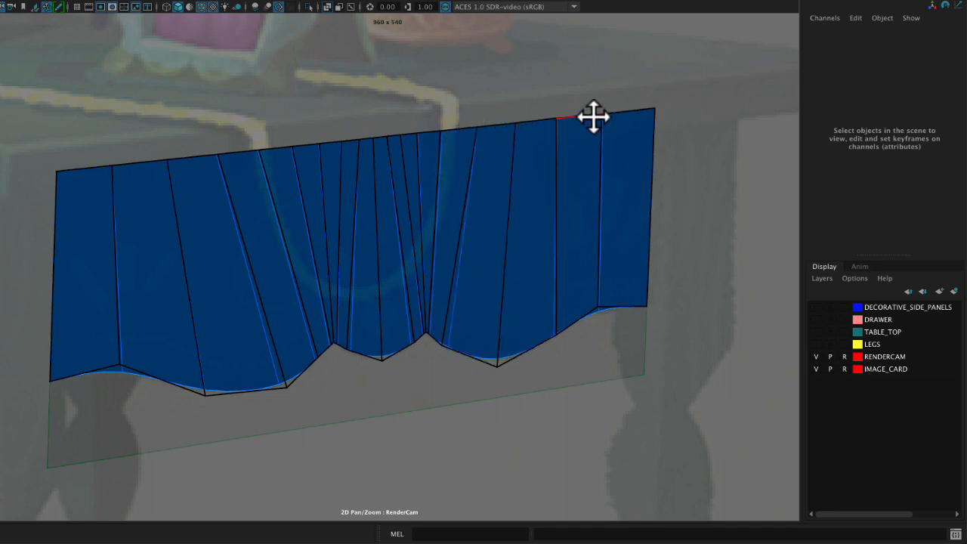
pyautogui.moveTo(602, 111)
pyautogui.mouseDown()
pyautogui.moveTo(603, 124)
pyautogui.moveTo(602, 113)
pyautogui.mouseUp()
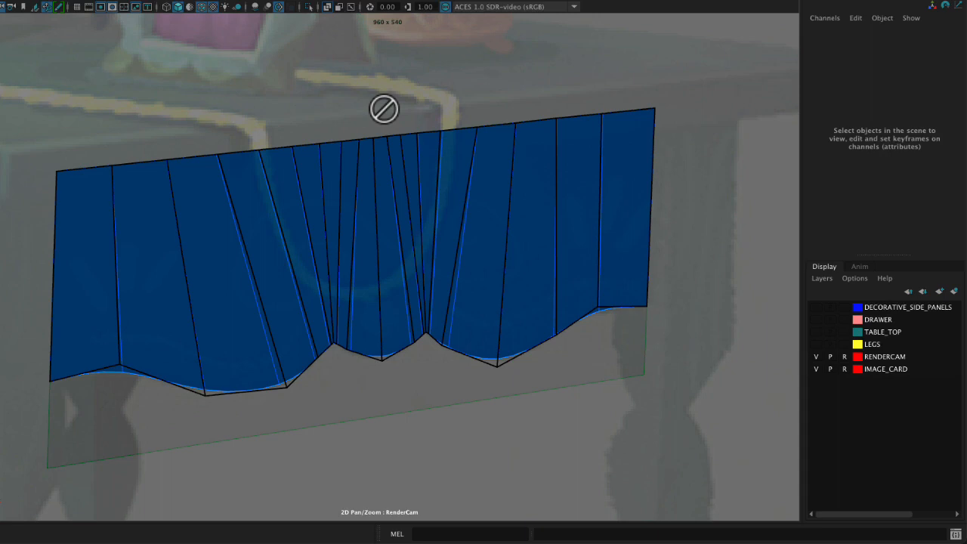
# Leave Quad Draw, switch to vertex selection, and nudge the right scallop's bottom vertex slightly to the right with the Move tool
pyautogui.press('q')
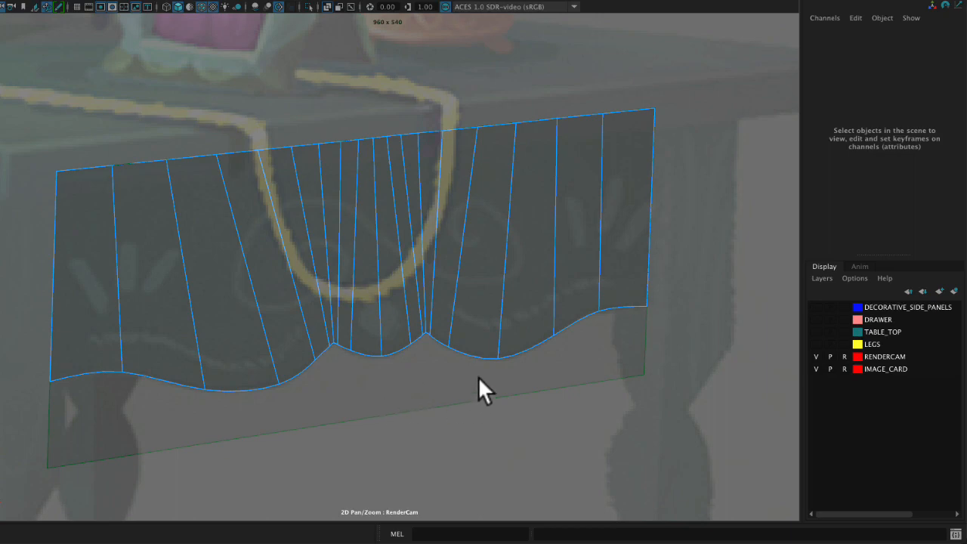
pyautogui.moveTo(479, 351); pyautogui.dragTo(798, 476, button='right')
pyautogui.moveTo(541, 403); pyautogui.dragTo(388, 222, button='middle')
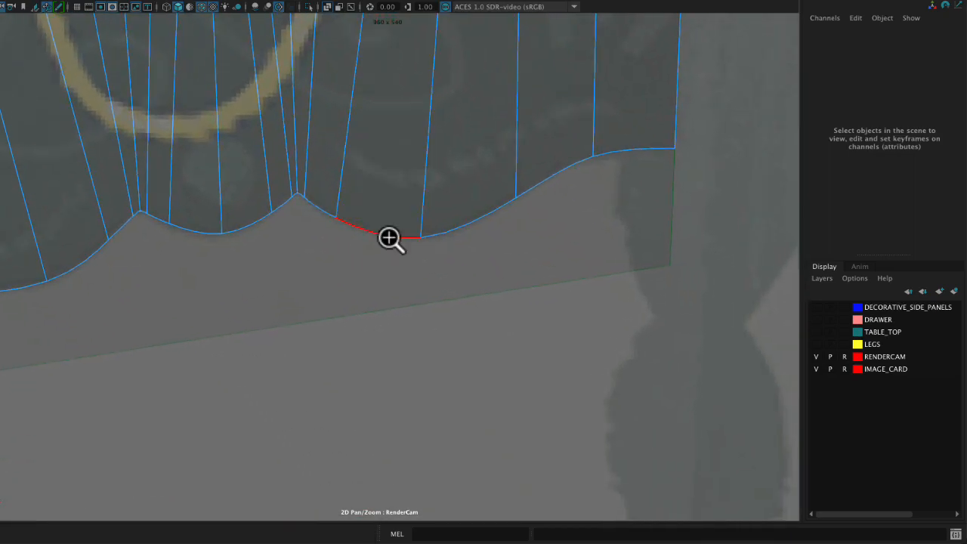
pyautogui.moveTo(388, 239); pyautogui.dragTo(617, 305, button='right')
pyautogui.moveTo(492, 239); pyautogui.dragTo(551, 332, button='middle')
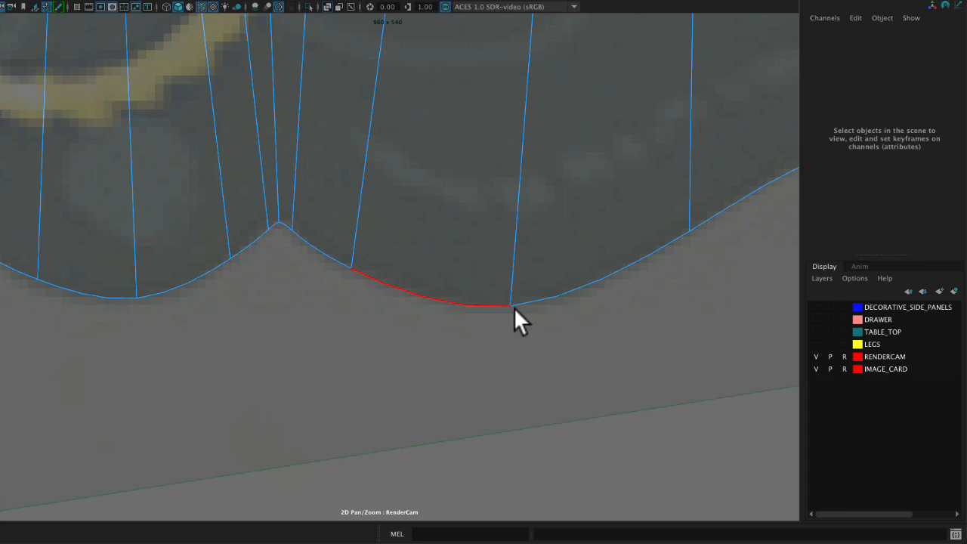
pyautogui.moveTo(516, 309); pyautogui.dragTo(451, 176, button='right')
pyautogui.moveTo(475, 219); pyautogui.dragTo(532, 334)
pyautogui.press('w')
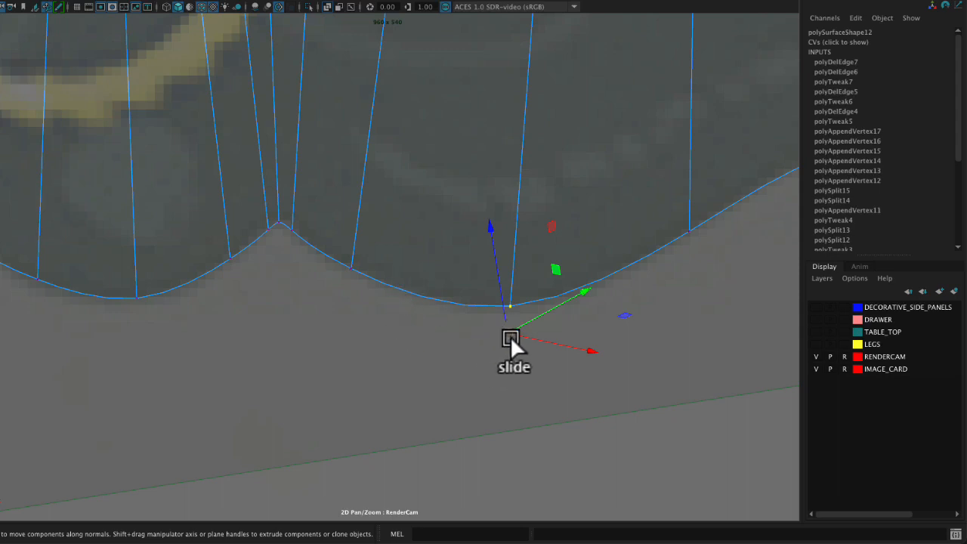
pyautogui.moveTo(508, 333); pyautogui.dragTo(519, 333)
# Raise the second peak's vertex cluster and refine the two lower-edge vertices at the panel's right end
pyautogui.moveTo(260, 210); pyautogui.dragTo(317, 272)
pyautogui.moveTo(276, 225); pyautogui.dragTo(279, 219)
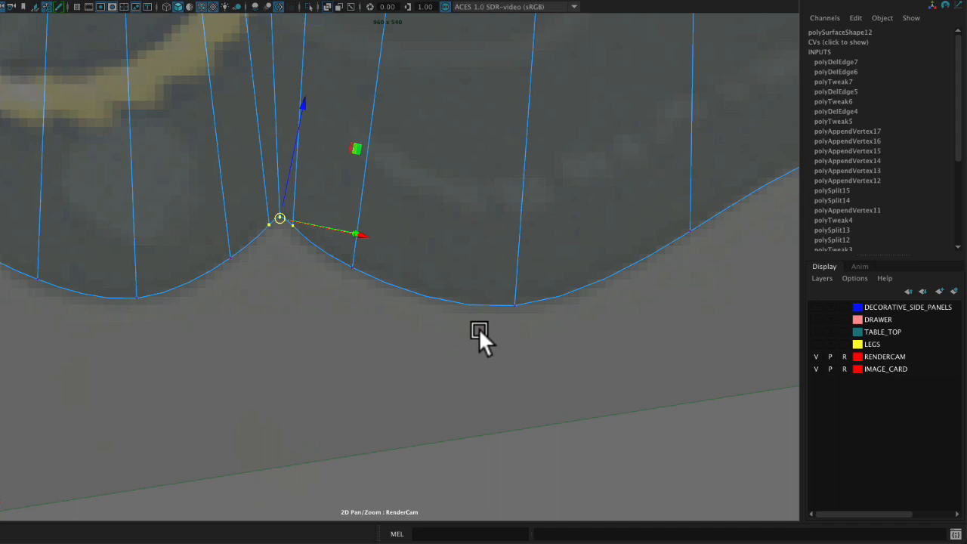
pyautogui.keyDown('alt'); pyautogui.moveTo(606, 315); pyautogui.dragTo(334, 400, button='middle'); pyautogui.keyUp('alt')
pyautogui.moveTo(529, 215); pyautogui.dragTo(582, 254)
pyautogui.moveTo(560, 233); pyautogui.dragTo(551, 226)
pyautogui.click(715, 222)
pyautogui.moveTo(715, 220); pyautogui.dragTo(716, 229)
# Refit the center scallop's left vertex, raise the first peak's vertex cluster, and adjust the vertex on the peak's left slope
pyautogui.keyDown('alt'); pyautogui.moveTo(133, 391); pyautogui.dragTo(336, 370, button='middle'); pyautogui.keyUp('alt')
pyautogui.click(385, 309)
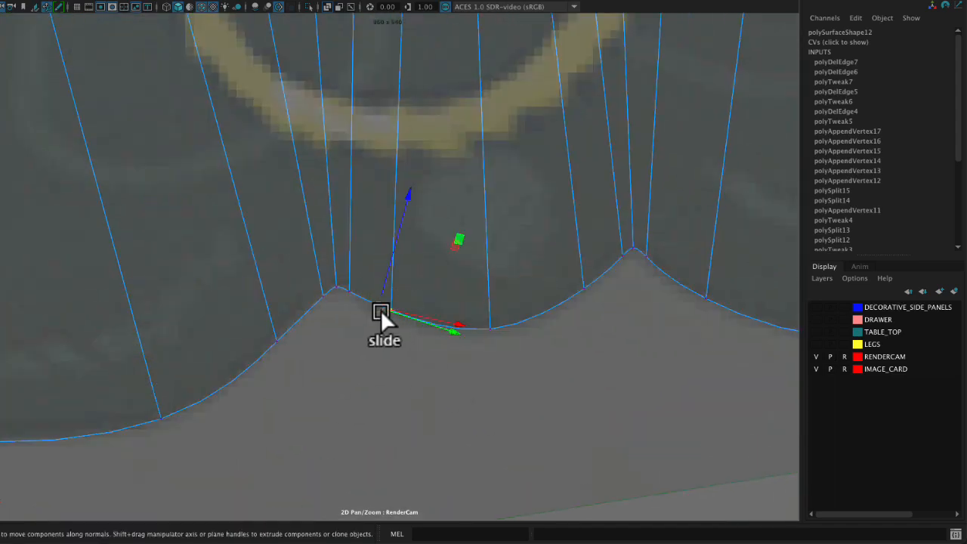
pyautogui.keyDown('ctrl'); pyautogui.keyDown('shift'); pyautogui.moveTo(381, 310); pyautogui.dragTo(380, 312); pyautogui.keyUp('shift'); pyautogui.keyUp('ctrl')
pyautogui.moveTo(315, 266); pyautogui.dragTo(380, 312)
pyautogui.keyDown('ctrl'); pyautogui.keyDown('shift'); pyautogui.moveTo(337, 289); pyautogui.dragTo(335, 280); pyautogui.keyUp('shift'); pyautogui.keyUp('ctrl')
pyautogui.click(278, 343)
pyautogui.keyDown('ctrl'); pyautogui.keyDown('shift'); pyautogui.moveTo(282, 338); pyautogui.dragTo(285, 335); pyautogui.keyUp('shift'); pyautogui.keyUp('ctrl')
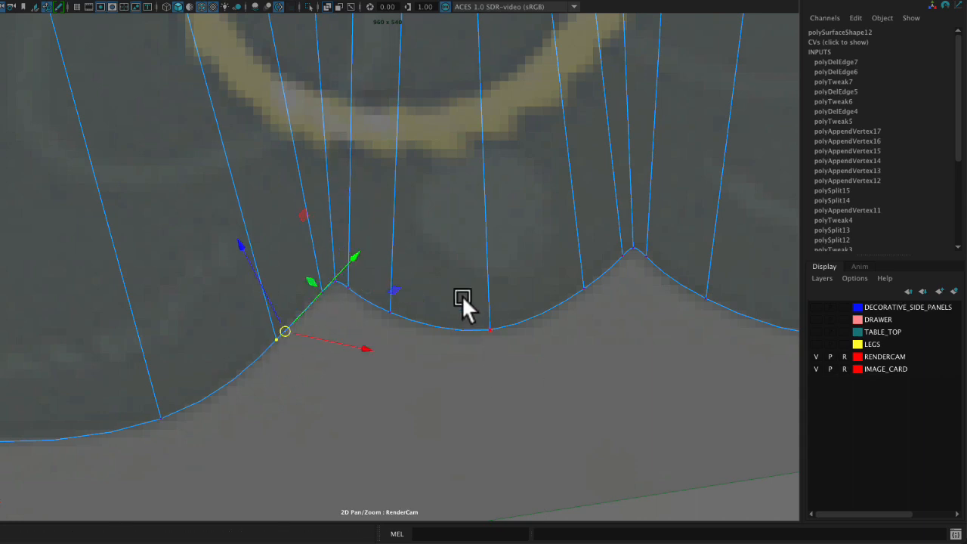
# Refine the hump vertex near the panel's left end and return the panel to object selection
pyautogui.keyDown('alt'); pyautogui.moveTo(61, 333); pyautogui.dragTo(268, 272, button='middle'); pyautogui.keyUp('alt')
pyautogui.click(244, 290)
pyautogui.keyDown('ctrl'); pyautogui.keyDown('shift'); pyautogui.moveTo(232, 272); pyautogui.dragTo(220, 271); pyautogui.keyUp('shift'); pyautogui.keyUp('ctrl')
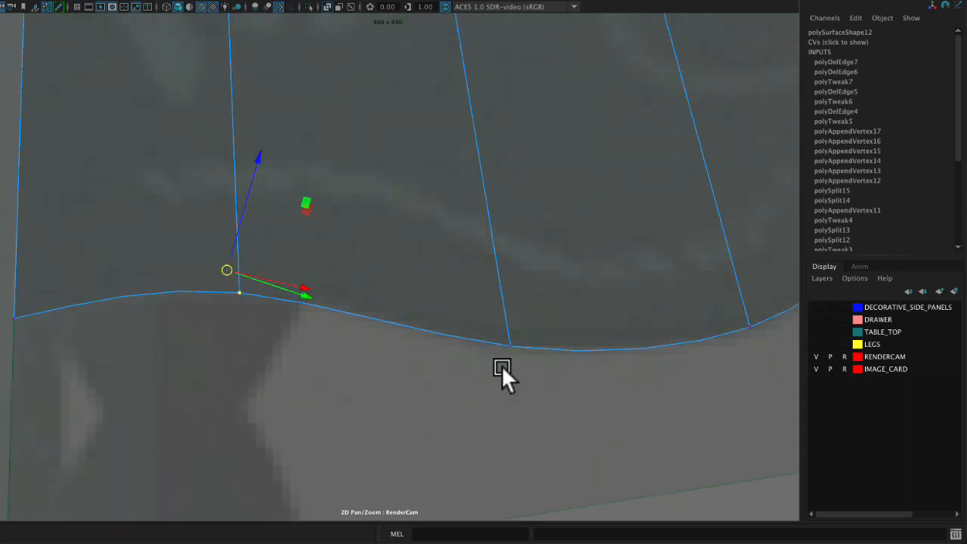
pyautogui.press('q')
pyautogui.moveTo(506, 298); pyautogui.dragTo(552, 164, button='right')
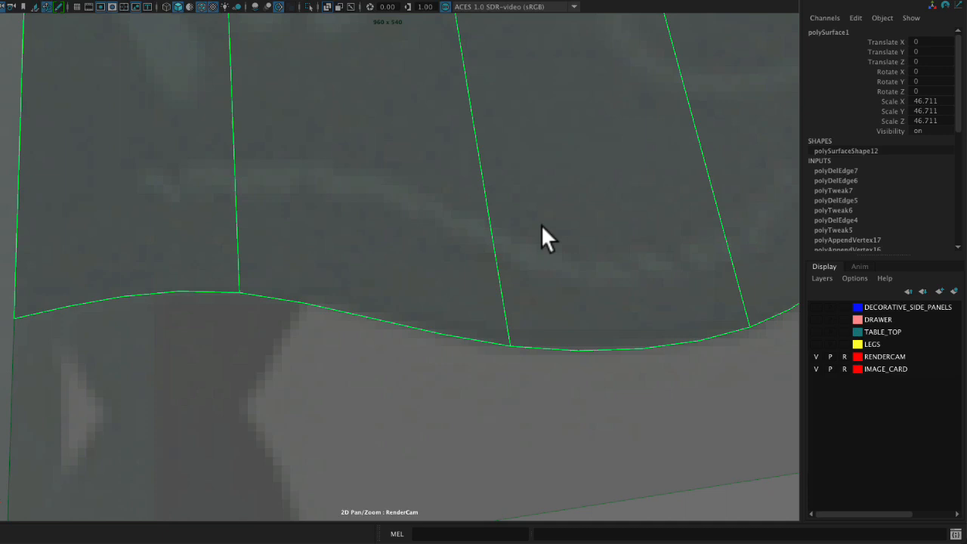
# Activate the Select tool, select pPlane1, and turn off its live surface
pyautogui.click(46, 5)
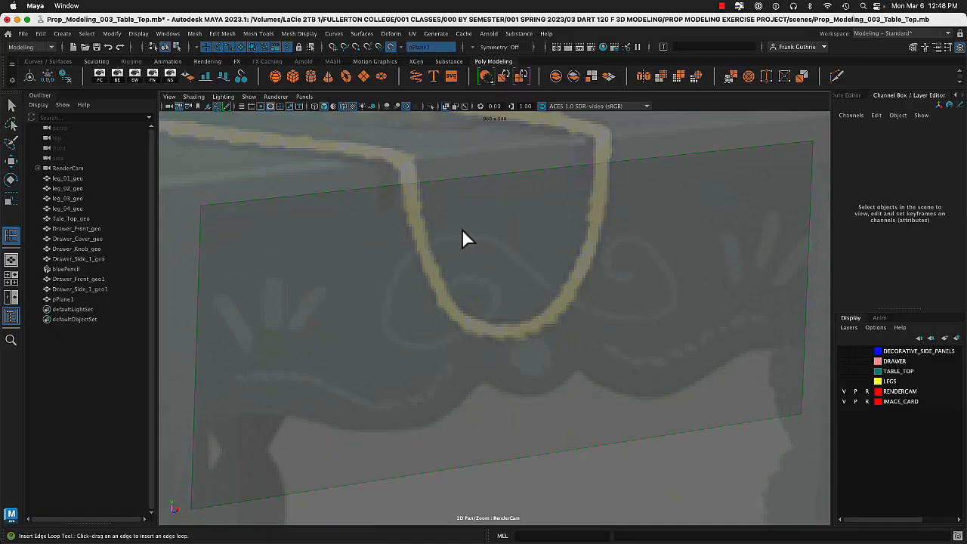
pyautogui.click(12, 104)
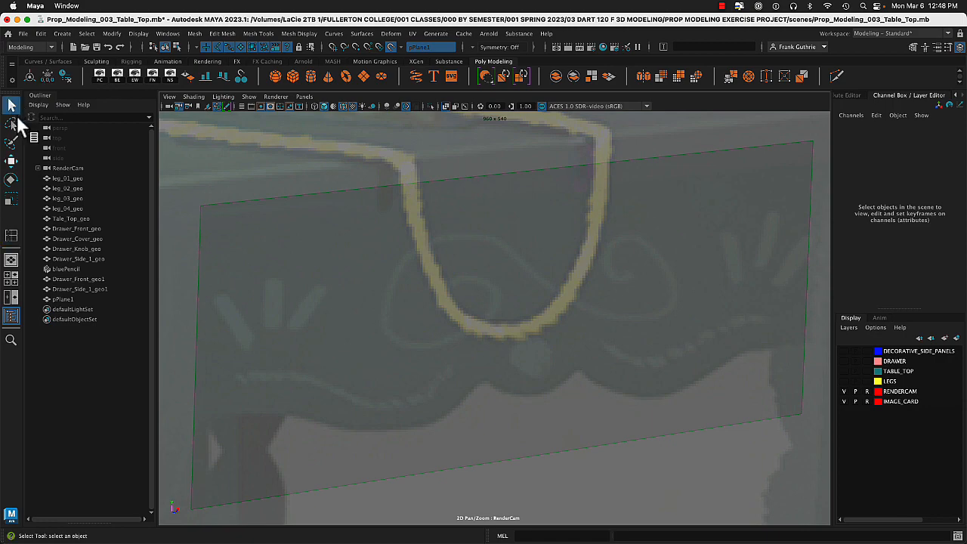
pyautogui.click(68, 299)
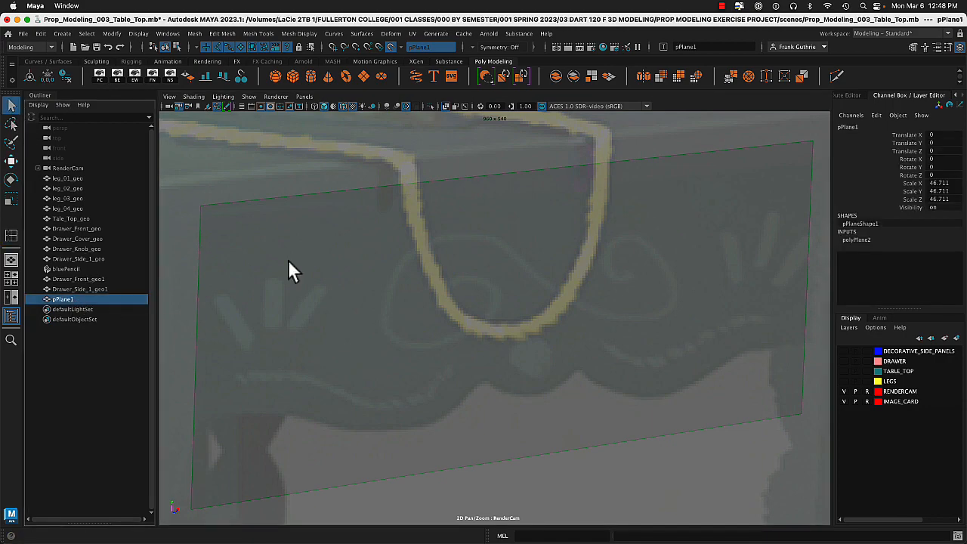
pyautogui.click(390, 46)
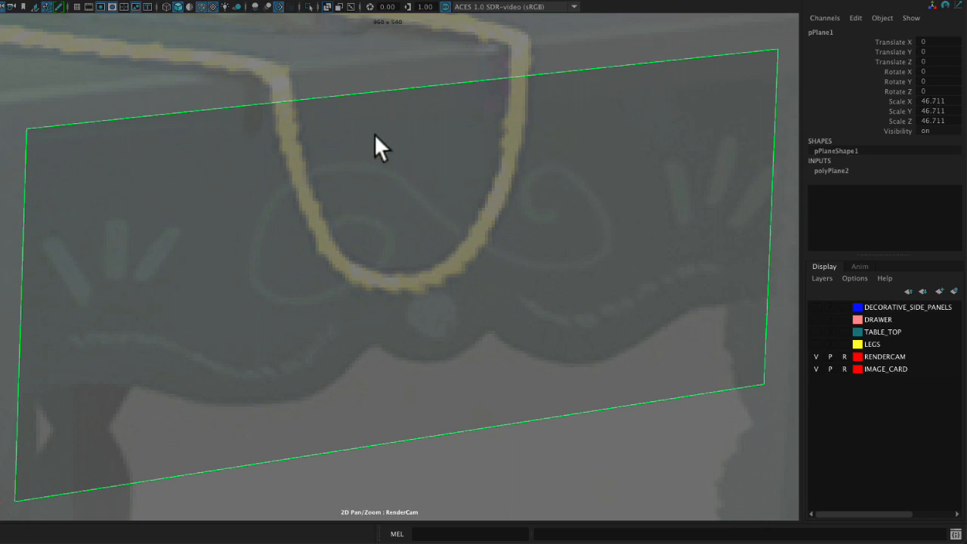
# Select the plane's top edge, start the Insert Edge Loop Tool with its options, and reset its settings to the defaults
pyautogui.moveTo(374, 135); pyautogui.dragTo(376, 102, button='right')
pyautogui.click(364, 88)
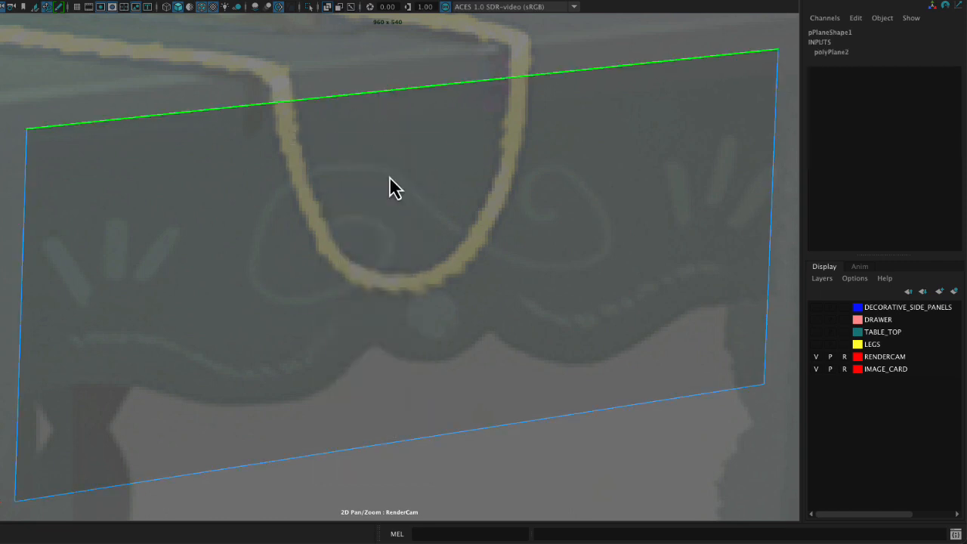
pyautogui.keyDown('shift'); pyautogui.rightClick(390, 176); pyautogui.keyUp('shift')
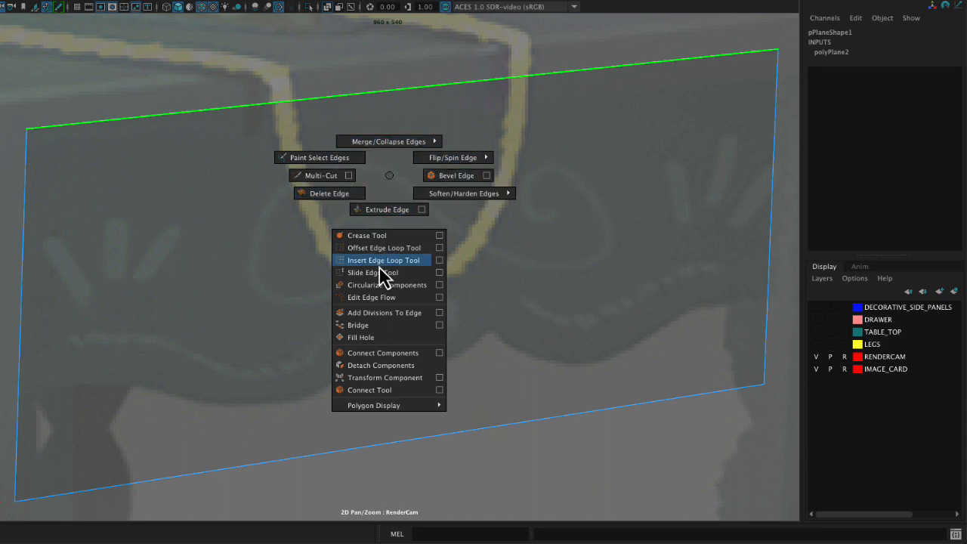
pyautogui.click(438, 261)
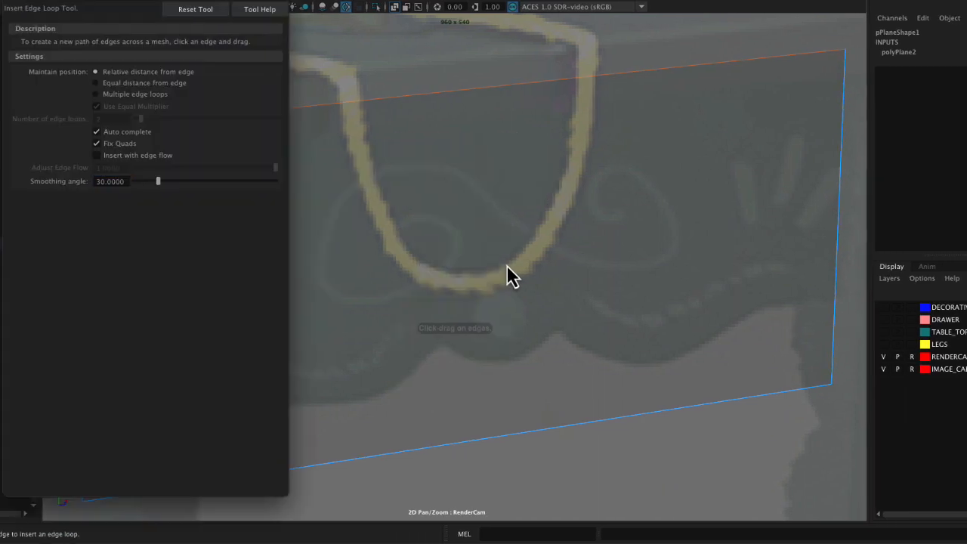
pyautogui.click(193, 10)
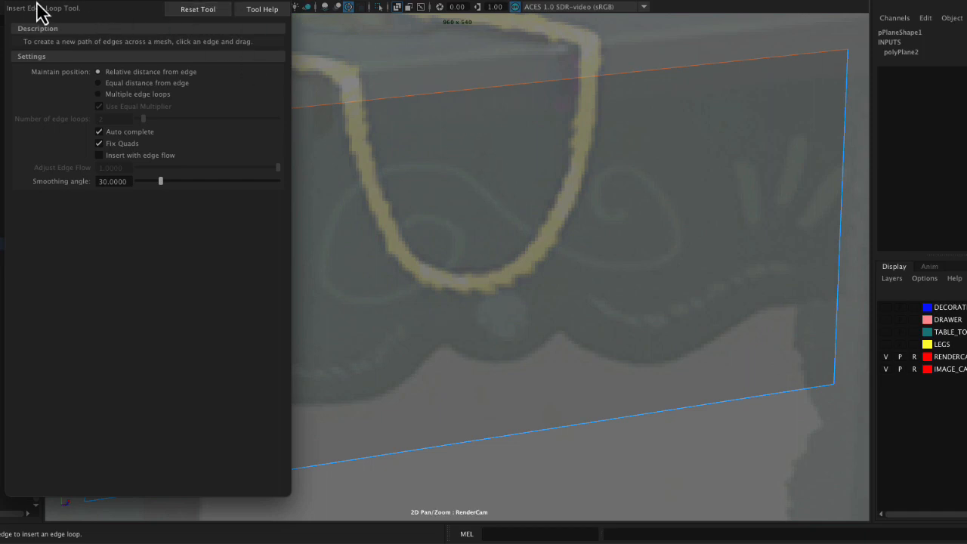
pyautogui.click(13, 1)
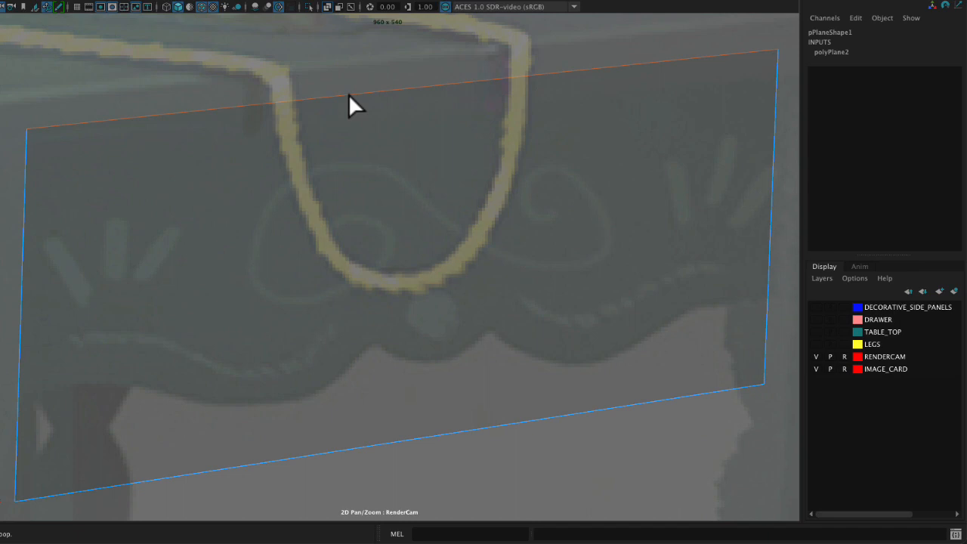
# Insert two vertical edge loops in the plane, one through each peak flanking the reference's center scallop
pyautogui.moveTo(349, 95); pyautogui.dragTo(348, 95)
pyautogui.moveTo(383, 95); pyautogui.dragTo(383, 94)
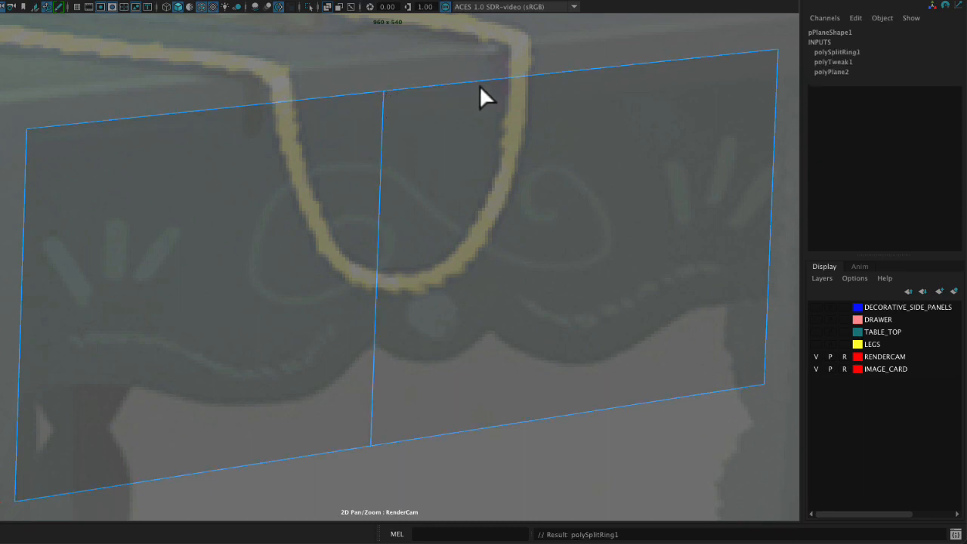
pyautogui.moveTo(501, 79); pyautogui.dragTo(501, 80)
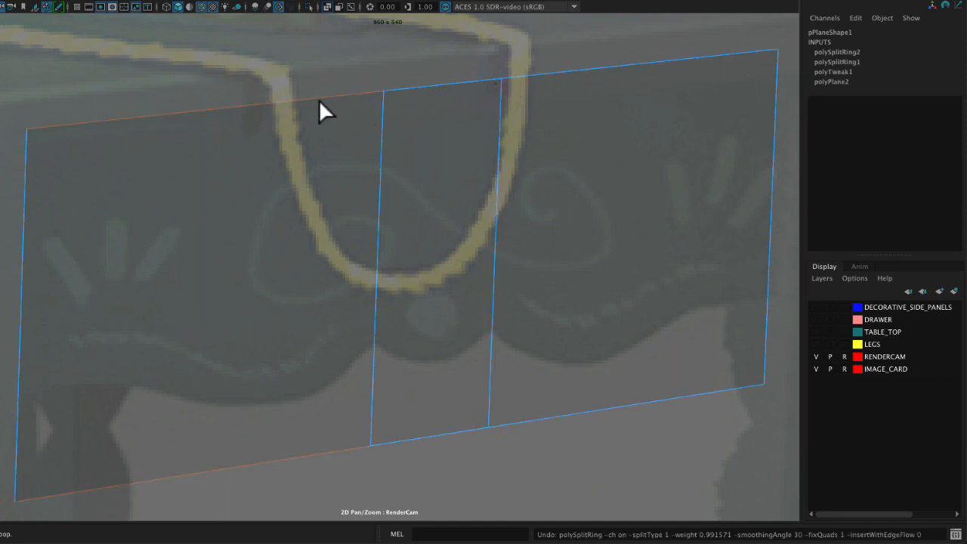
# Insert four vertical edge loops spread between the first peak and the plane's left edge
pyautogui.moveTo(315, 98); pyautogui.dragTo(338, 99)
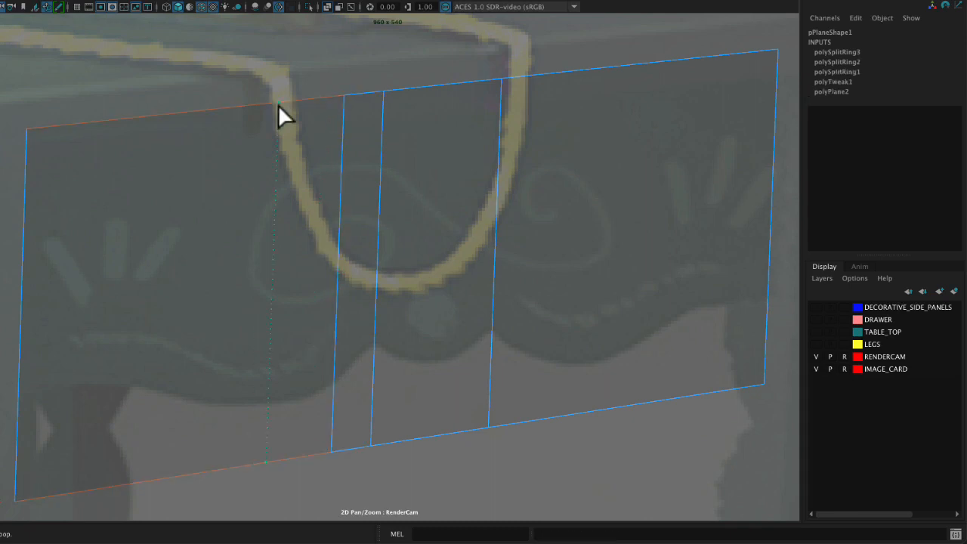
pyautogui.moveTo(278, 105); pyautogui.dragTo(278, 104)
pyautogui.moveTo(194, 111); pyautogui.dragTo(200, 111)
pyautogui.click(92, 121)
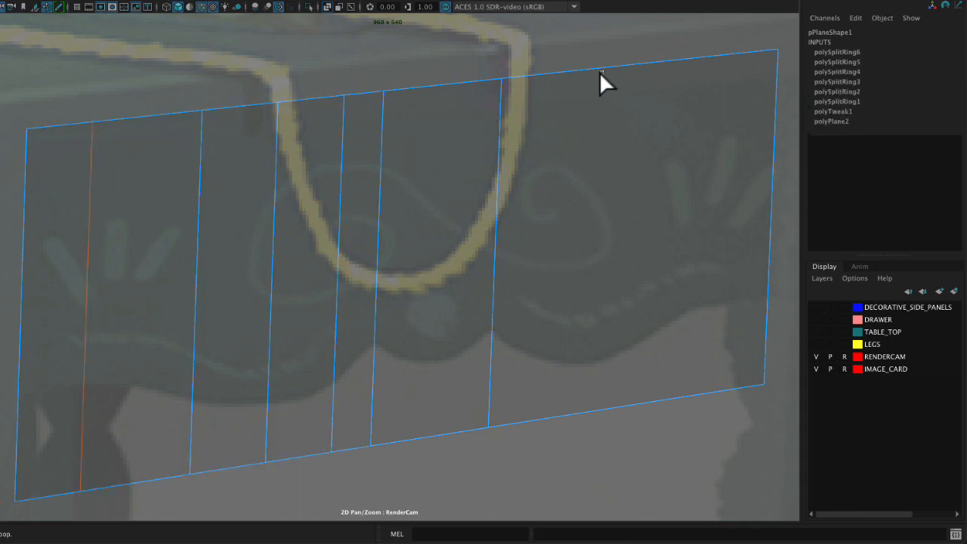
# Insert four vertical edge loops spread between the second peak and the plane's right edge
pyautogui.click(595, 71)
pyautogui.click(546, 75)
pyautogui.click(730, 55)
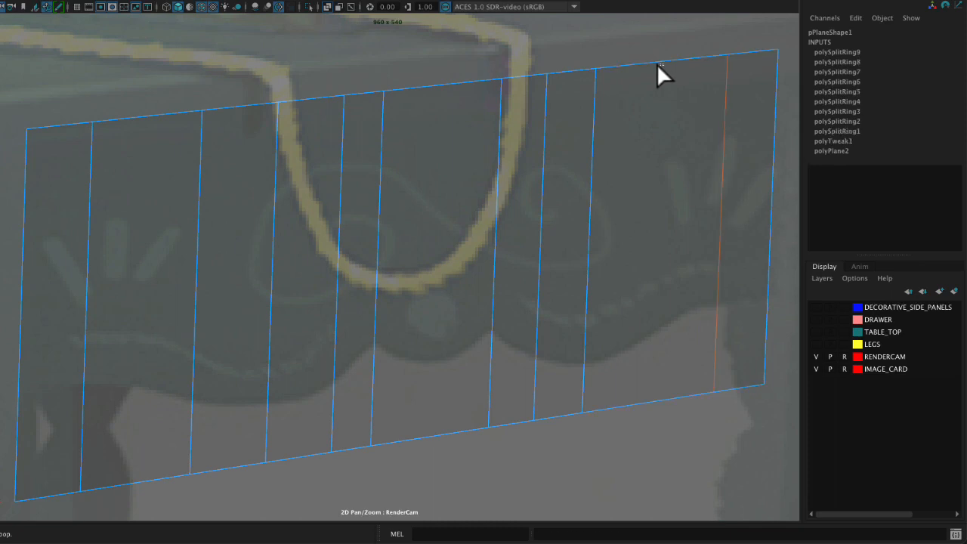
pyautogui.click(656, 64)
# Insert three vertical edge loops across the center scallop: one in its middle and one close to each peak
pyautogui.click(433, 434)
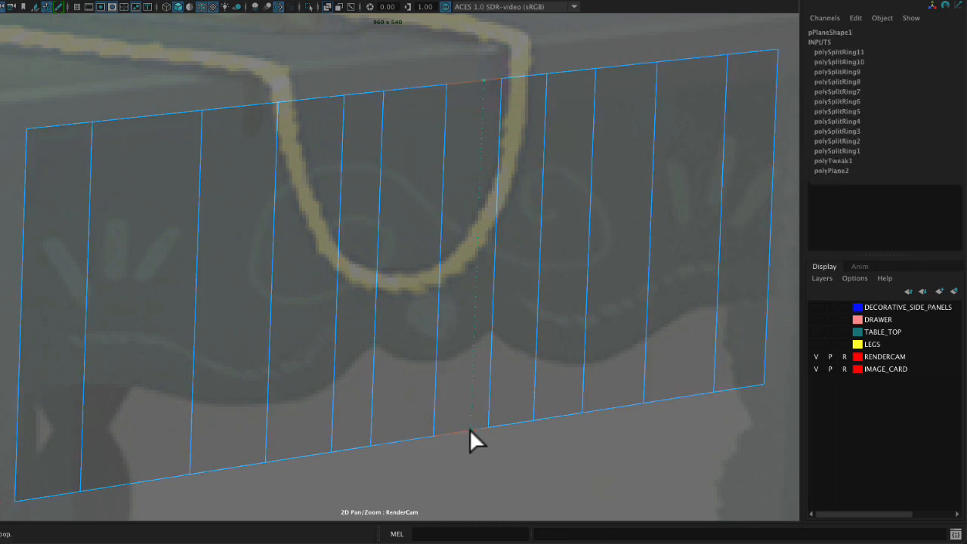
pyautogui.click(469, 429)
pyautogui.click(390, 442)
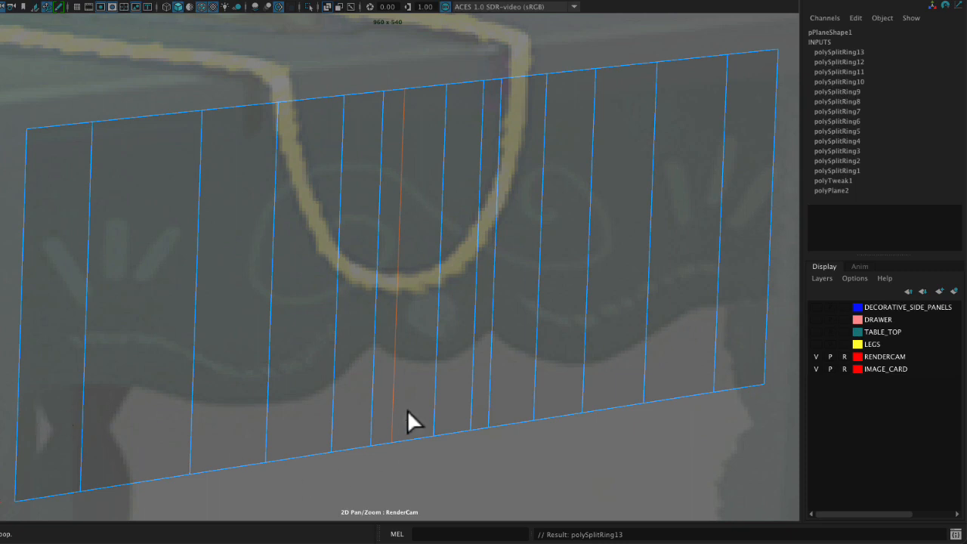
# Switch the plane to vertex selection and select its bottom-right corner vertex with the Move tool
pyautogui.moveTo(382, 337); pyautogui.dragTo(317, 178, button='right')
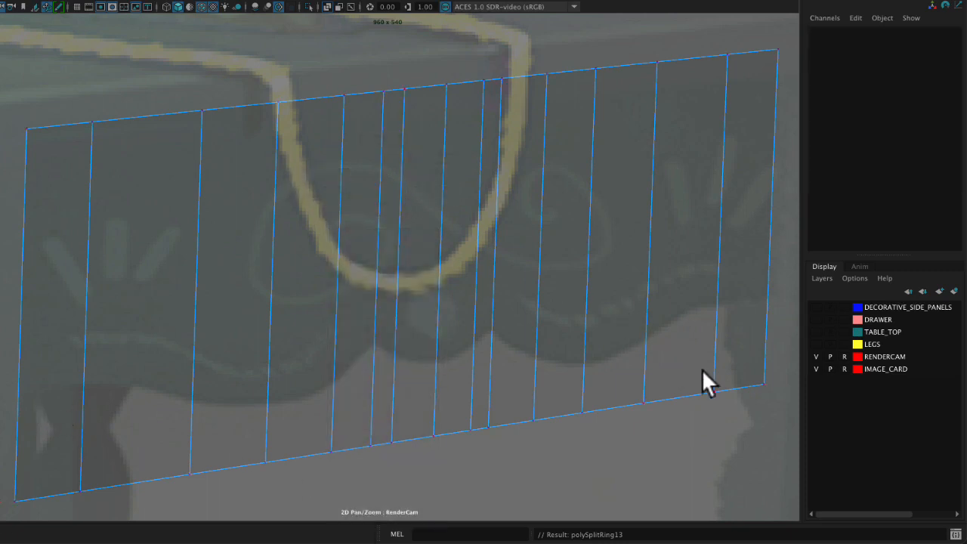
pyautogui.click(764, 384)
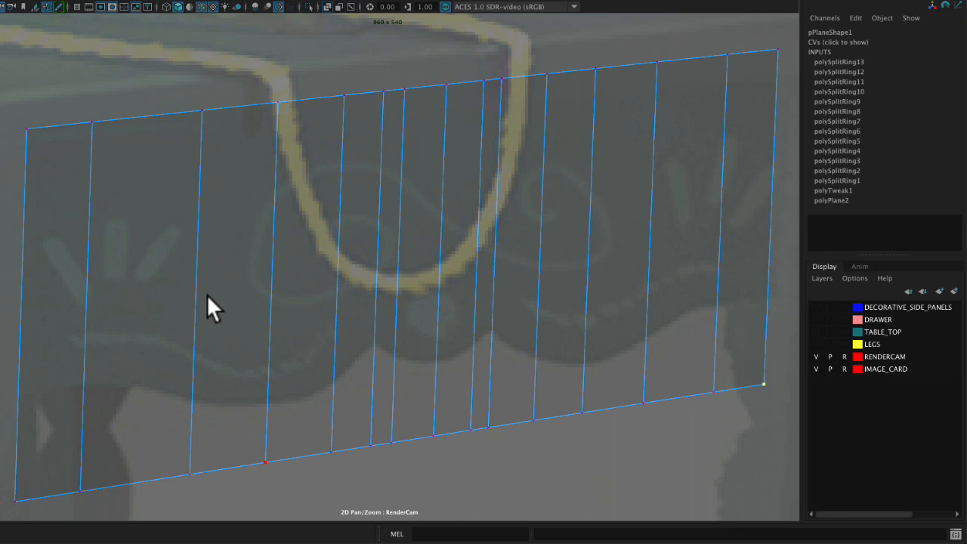
pyautogui.press('w')
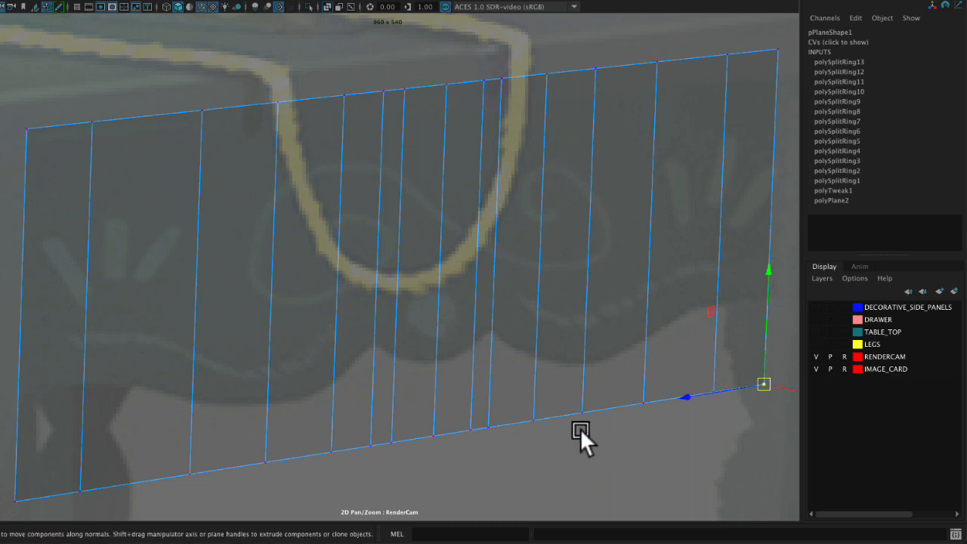
# Examine the plane's slant against the move axes in the side view with the IMAGE_CARD layer hidden
pyautogui.press('space')
pyautogui.press('space')
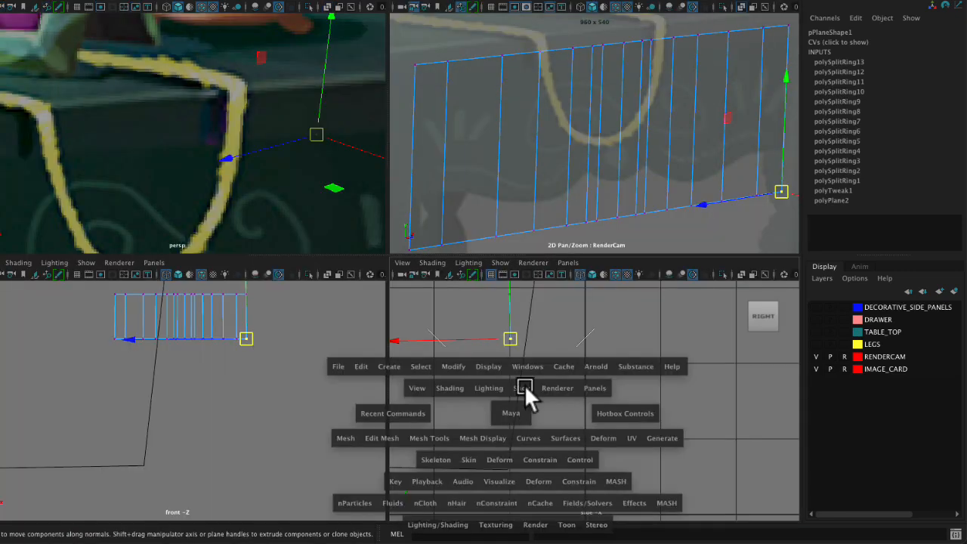
pyautogui.click(75, 7)
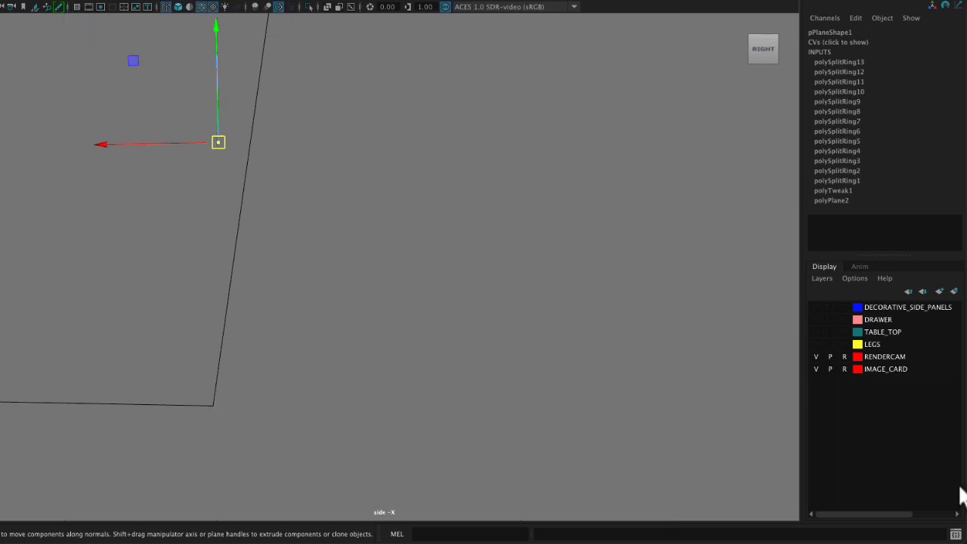
pyautogui.click(816, 370)
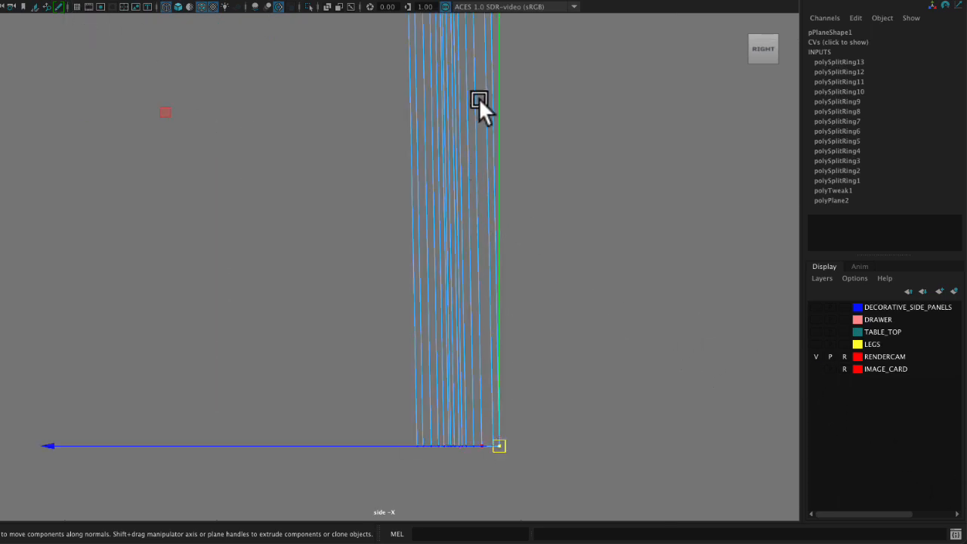
pyautogui.press('-')
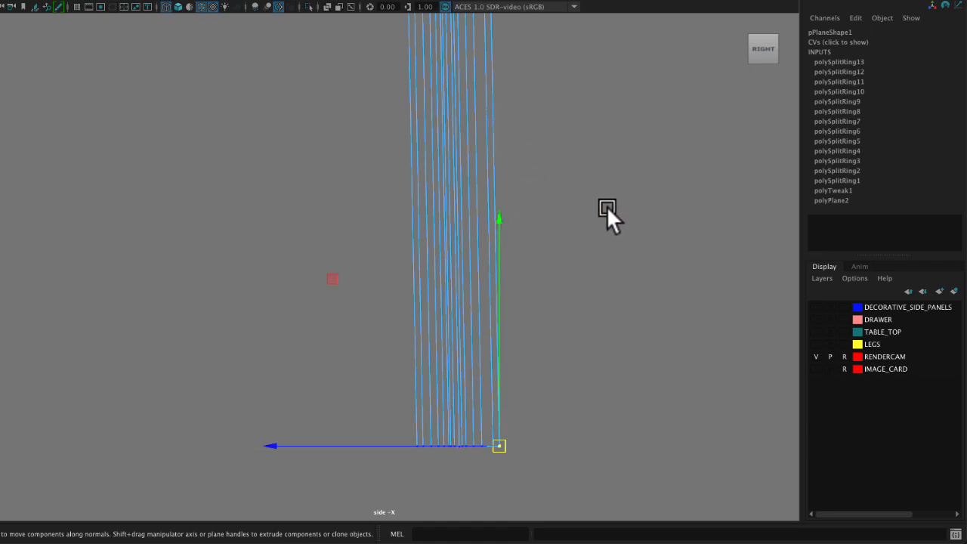
pyautogui.press('space')
pyautogui.press('space')
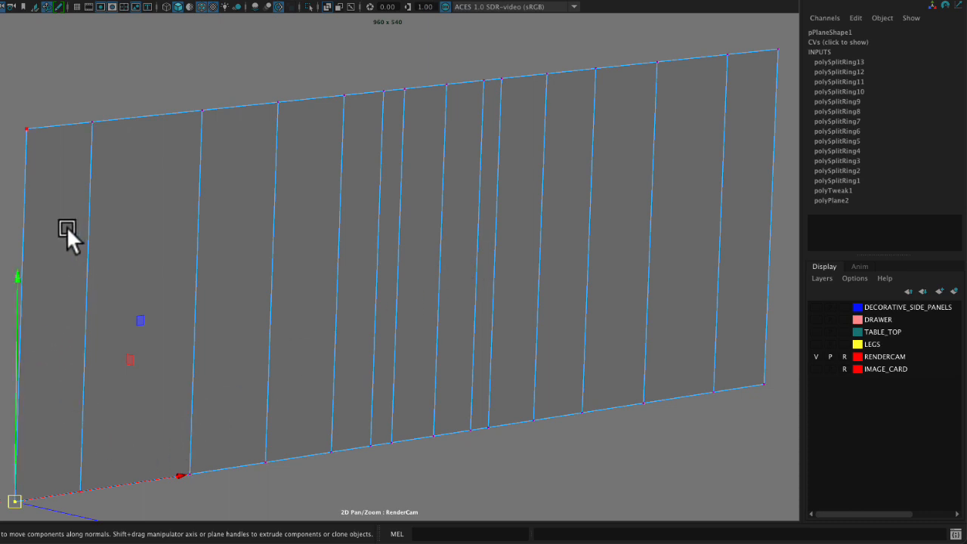
# Align the bottom-left corner vertex's move axis to the left edge, show IMAGE_CARD, and raise the vertex to the reference outline
pyautogui.press('d')
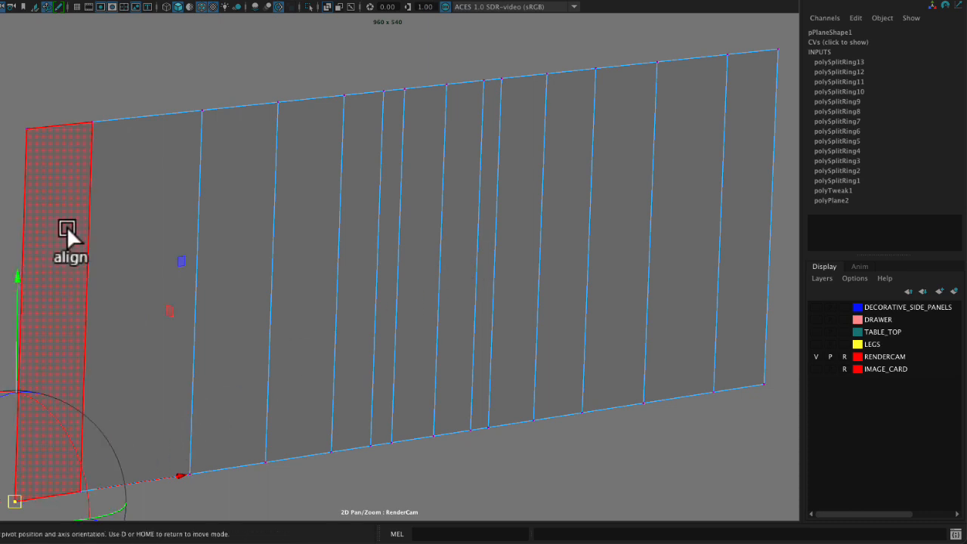
pyautogui.click(24, 246)
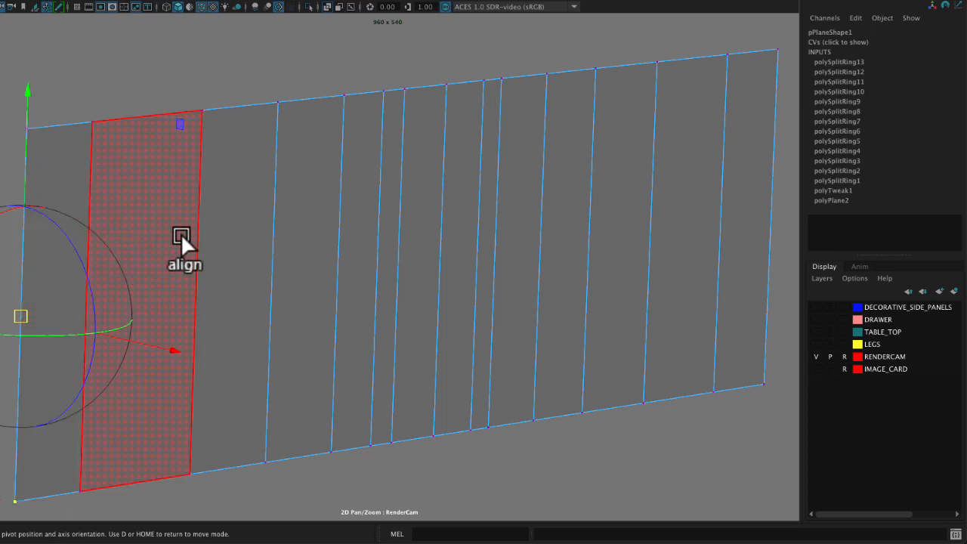
pyautogui.press('d')
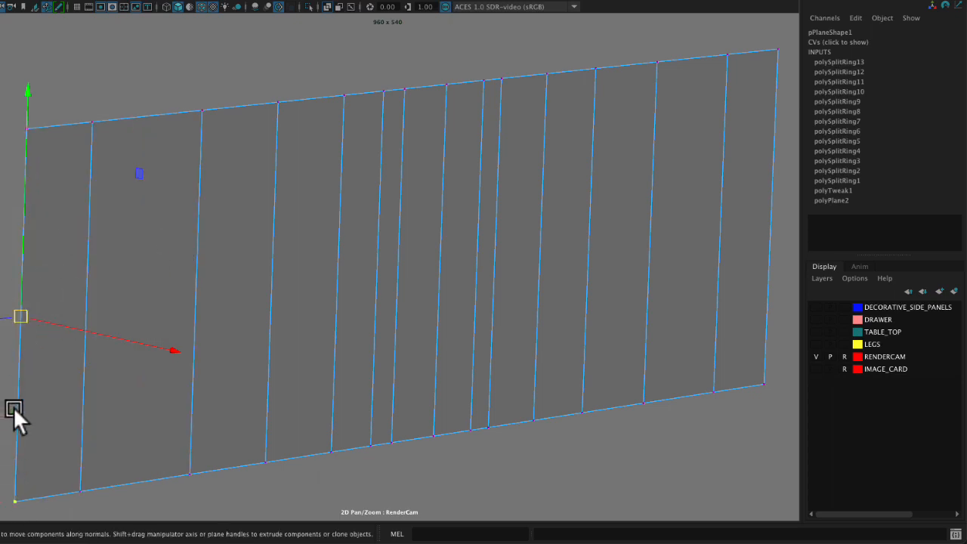
pyautogui.moveTo(17, 300); pyautogui.dragTo(16, 272)
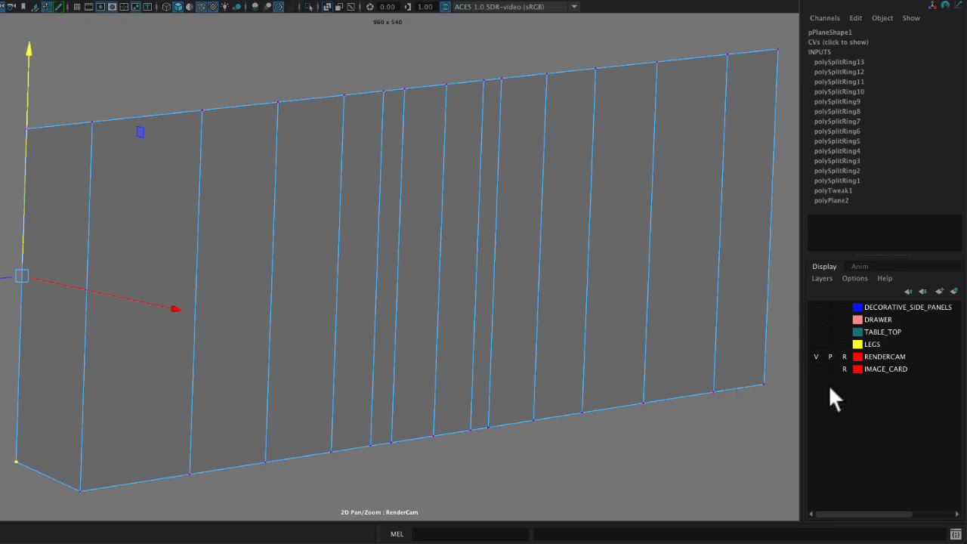
pyautogui.click(816, 369)
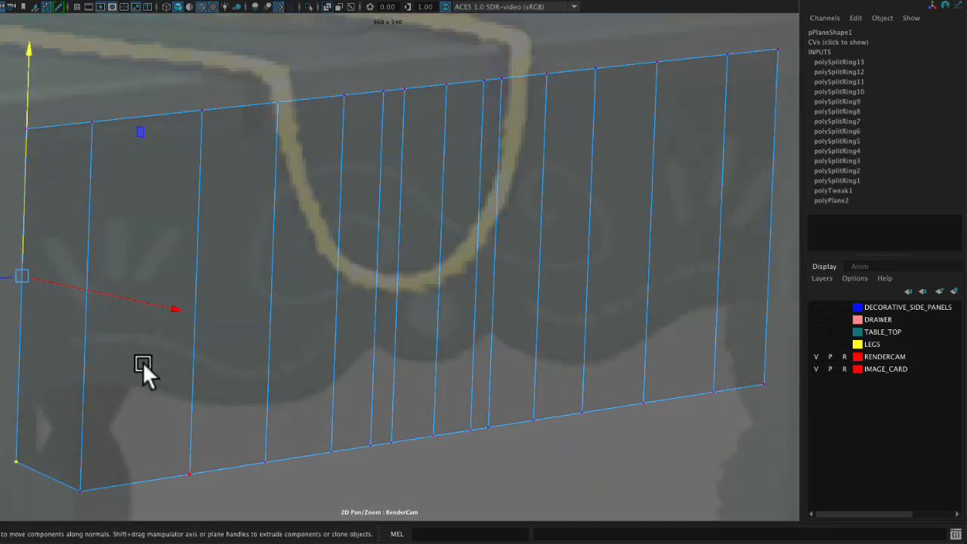
pyautogui.moveTo(22, 275); pyautogui.dragTo(28, 192)
# Align the move axis of the second bottom vertex from the left to its vertical edge and raise it to the reference outline
pyautogui.click(80, 490)
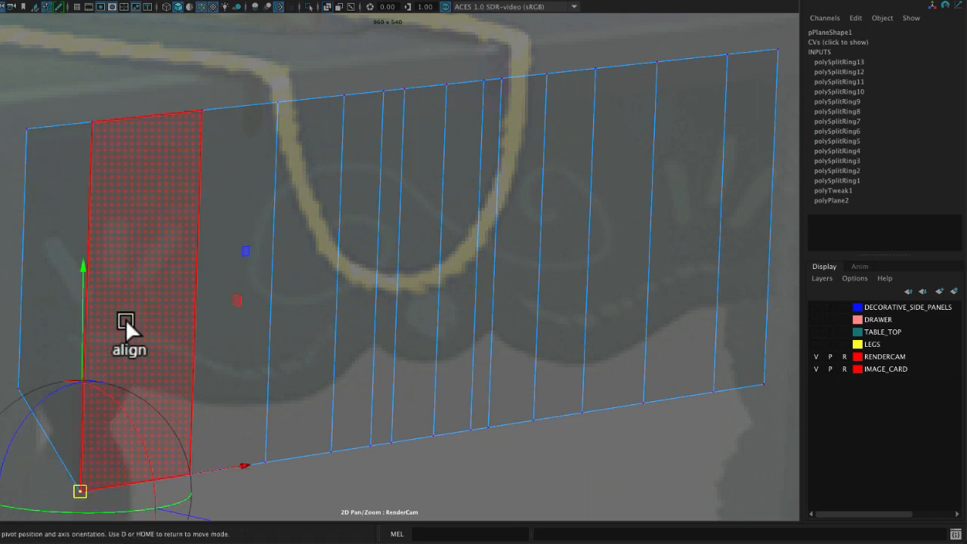
pyautogui.click(90, 240)
pyautogui.click(89, 237)
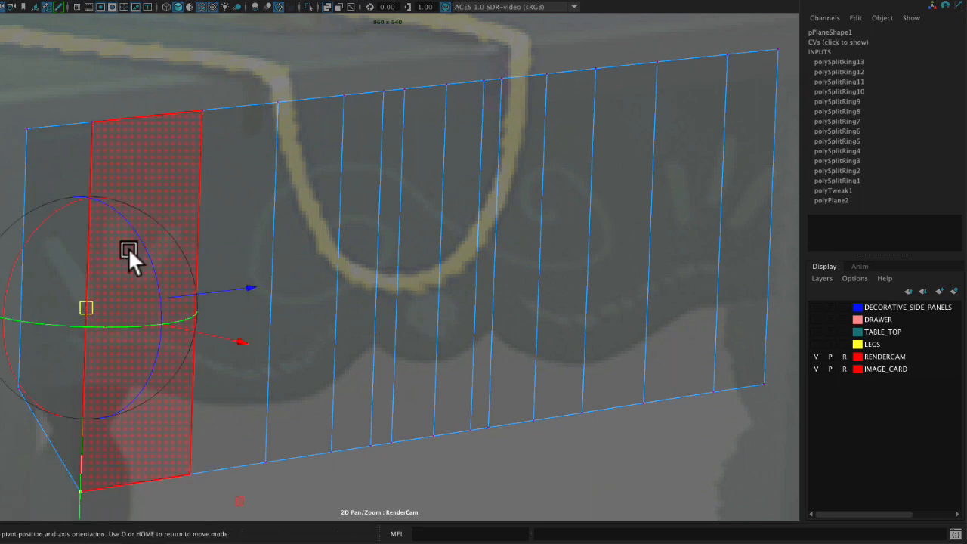
pyautogui.press('d')
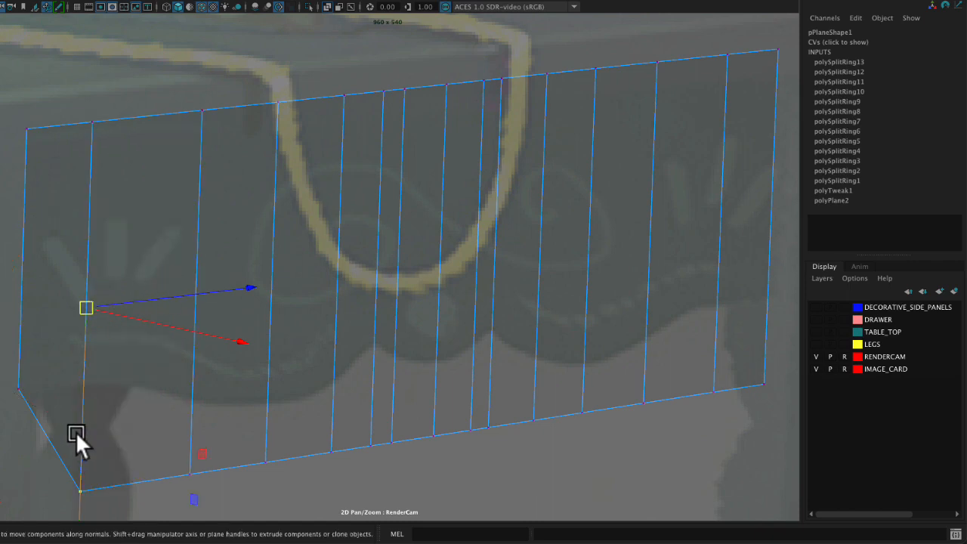
pyautogui.moveTo(79, 434); pyautogui.dragTo(81, 323)
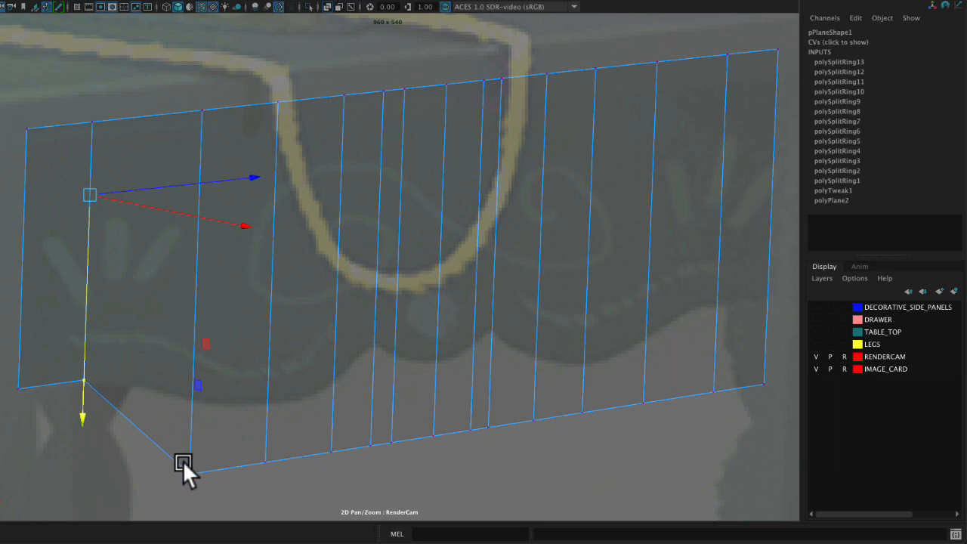
# Raise the third and fourth bottom vertices from the left along their own vertical edges to the left scallop's outline
pyautogui.click(182, 460)
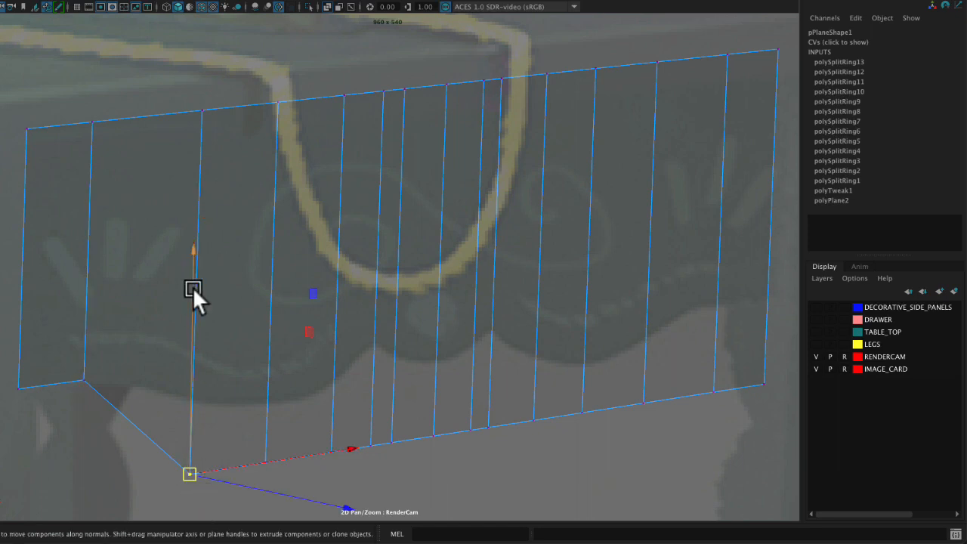
pyautogui.press('d')
pyautogui.click(198, 202)
pyautogui.moveTo(191, 411); pyautogui.dragTo(193, 342)
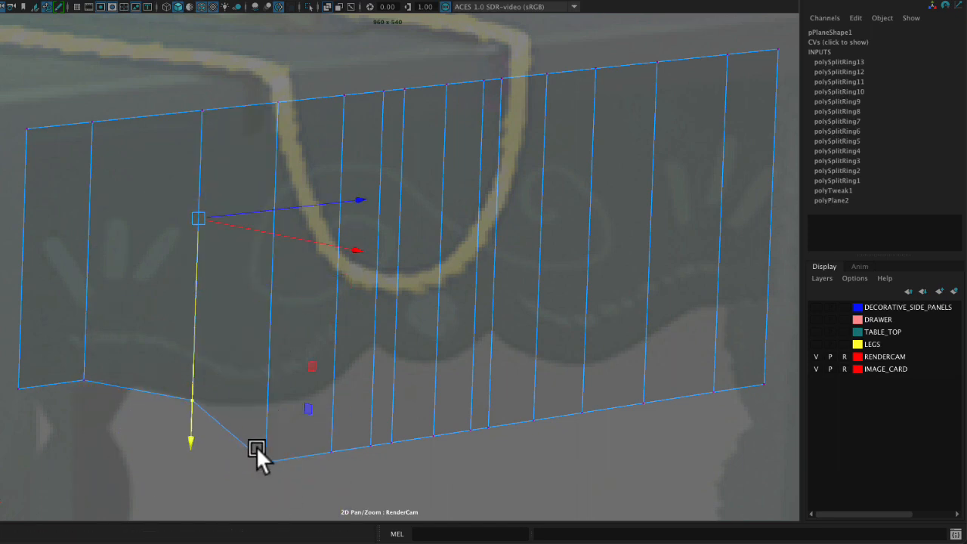
pyautogui.click(256, 447)
pyautogui.press('d')
pyautogui.click(274, 325)
pyautogui.moveTo(265, 421); pyautogui.dragTo(263, 365)
# Raise the fifth bottom vertex from the left along its vertical edge to the slope leading up to the first peak
pyautogui.click(328, 446)
pyautogui.press('d')
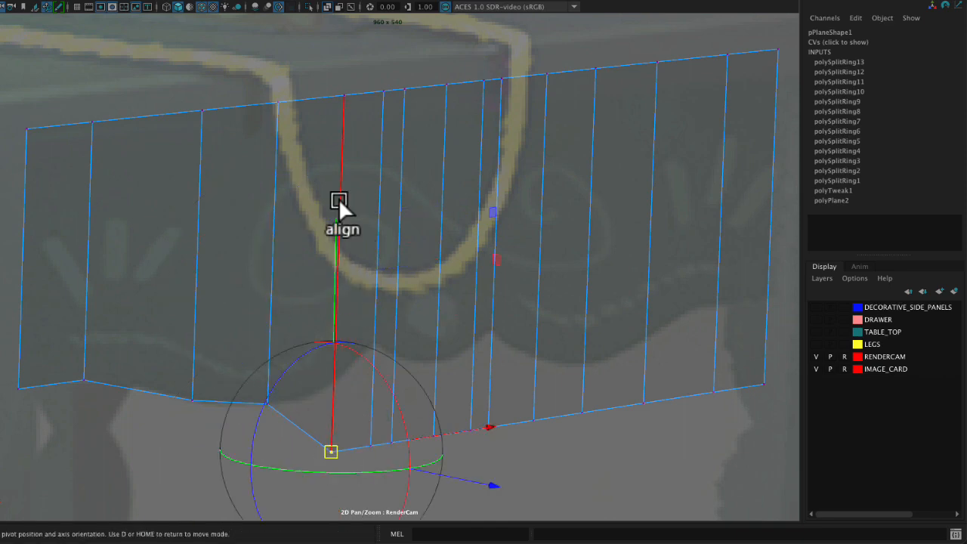
pyautogui.click(339, 201)
pyautogui.moveTo(335, 461); pyautogui.dragTo(337, 390)
# Try to raise the two bottom vertices at the first peak together along the left one's vertical edge
pyautogui.moveTo(361, 425); pyautogui.dragTo(393, 470)
pyautogui.press('d')
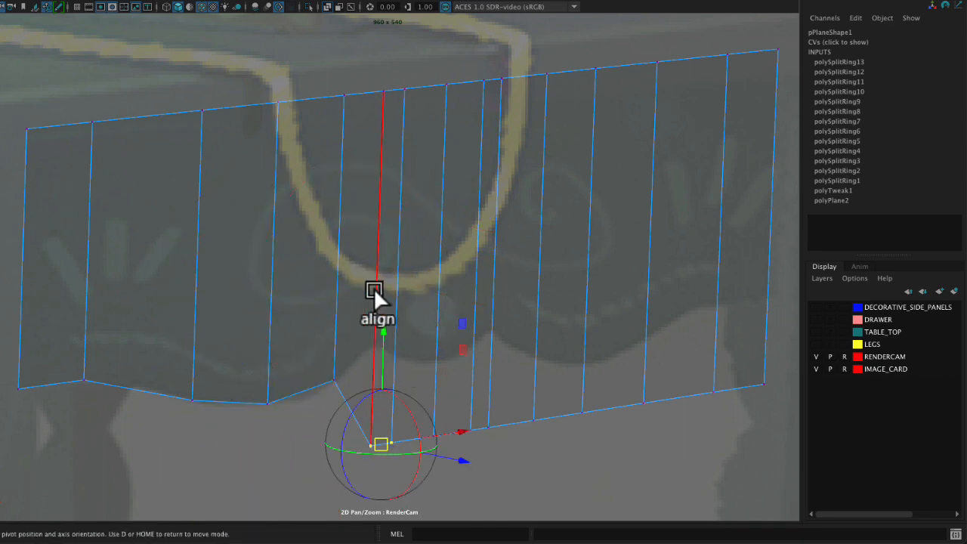
pyautogui.click(374, 290)
pyautogui.moveTo(375, 357); pyautogui.dragTo(389, 347)
pyautogui.hotkey('ctrl', 'z')
pyautogui.hotkey('ctrl', 'z')
# Raise the first peak's bottom vertex and its right neighbor individually along their vertical edges to the reference outline
pyautogui.press('d')
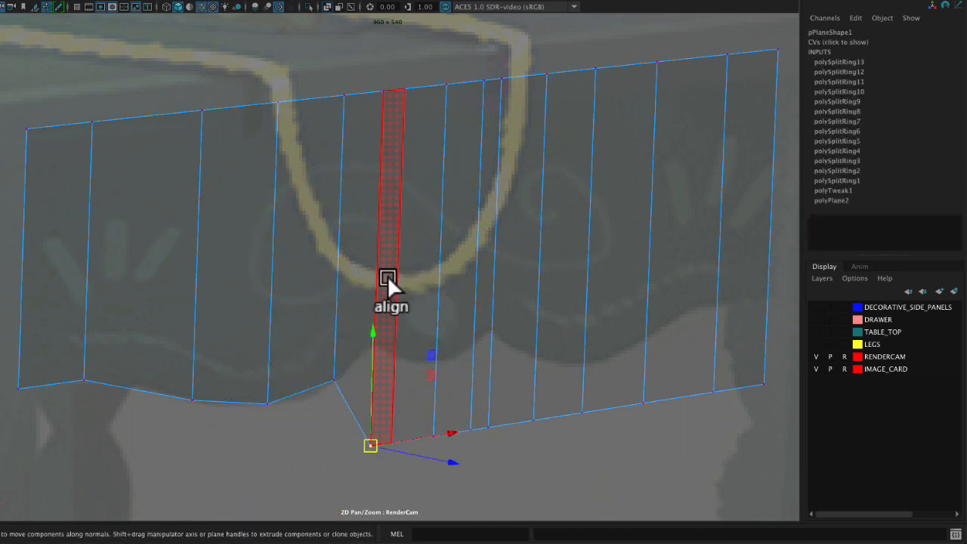
pyautogui.click(387, 278)
pyautogui.moveTo(377, 304); pyautogui.dragTo(381, 199)
pyautogui.click(393, 441)
pyautogui.press('d')
pyautogui.click(396, 310)
pyautogui.moveTo(396, 249); pyautogui.dragTo(386, 161)
# Turn on smooth mesh preview and slightly lower the vertex on the first peak's left slope along its edge
pyautogui.press('3')
pyautogui.click(331, 380)
pyautogui.press('d')
pyautogui.click(339, 234)
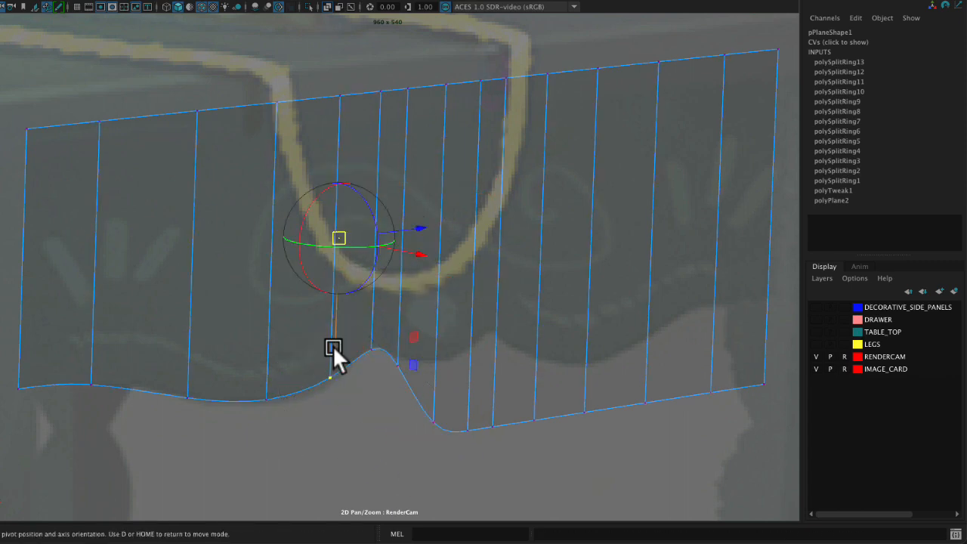
pyautogui.press('d')
pyautogui.moveTo(336, 337); pyautogui.dragTo(335, 348)
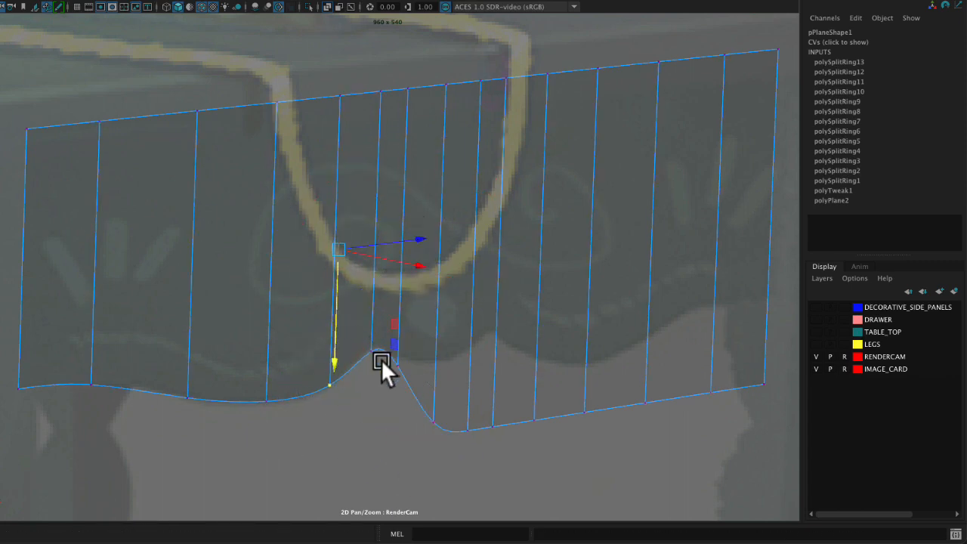
# Raise the bottom vertex in the middle of the center scallop along its vertical edge toward the reference outline
pyautogui.click(433, 421)
pyautogui.press('d')
pyautogui.click(438, 291)
pyautogui.moveTo(440, 240); pyautogui.dragTo(439, 158)
# Raise the two bottom vertices at the second peak along their own vertical edges to the reference outline
pyautogui.click(467, 421)
pyautogui.press('d')
pyautogui.click(478, 300)
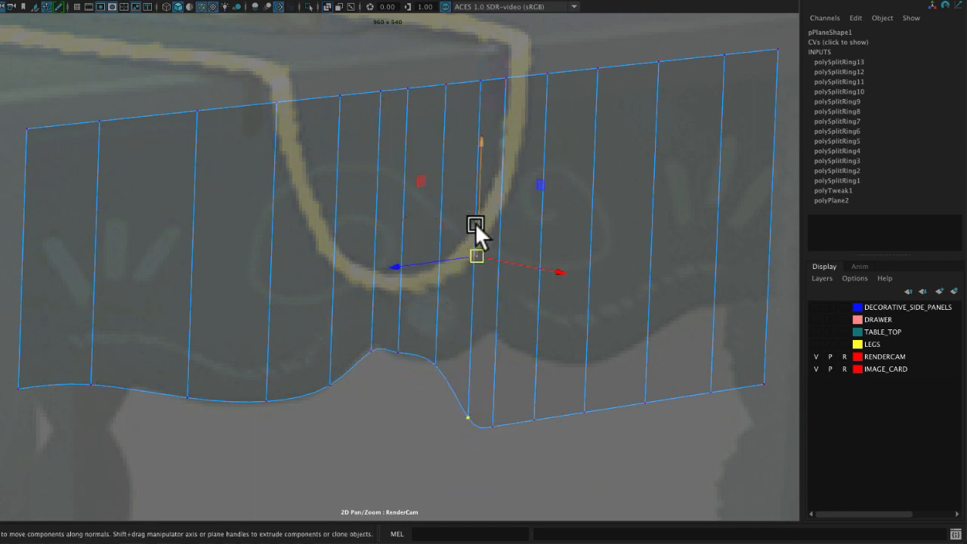
pyautogui.moveTo(475, 225); pyautogui.dragTo(477, 116)
pyautogui.click(492, 412)
pyautogui.press('d')
pyautogui.click(495, 364)
pyautogui.moveTo(487, 373); pyautogui.dragTo(487, 255)
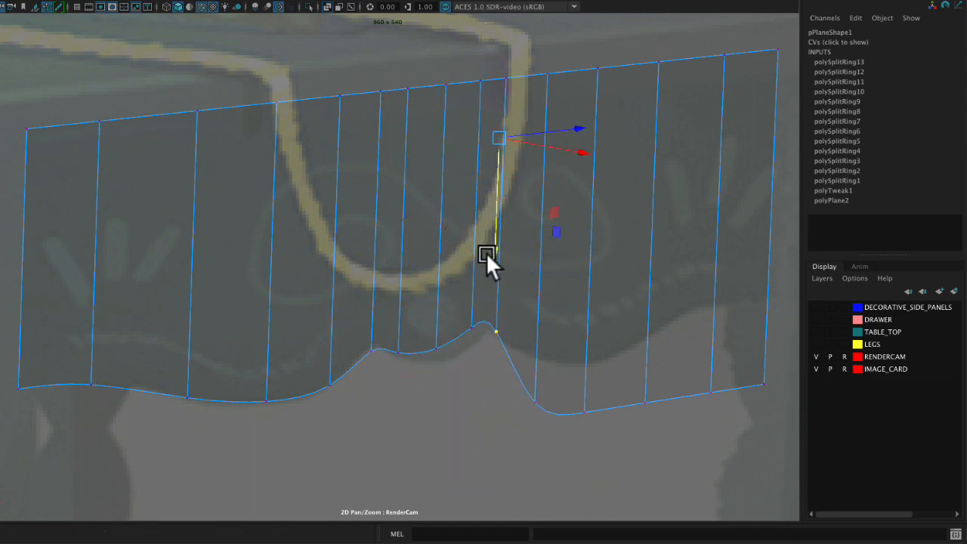
# Lower the left vertex of the second peak and the center scallop's middle vertex along their edges to fit the curve
pyautogui.press('d')
pyautogui.click(467, 330)
pyautogui.click(476, 412)
pyautogui.click(470, 326)
pyautogui.press('d')
pyautogui.click(473, 293)
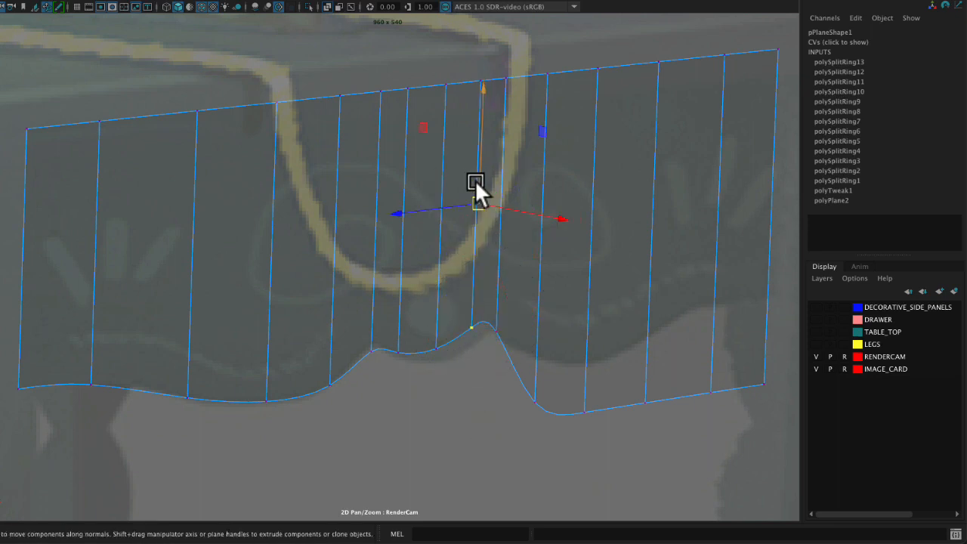
pyautogui.moveTo(475, 181); pyautogui.dragTo(440, 217)
pyautogui.click(437, 347)
pyautogui.press('d')
pyautogui.click(441, 222)
# Raise the first two bottom vertices right of the second peak along their vertical edges, and turn off smooth mesh preview
pyautogui.click(535, 402)
pyautogui.press('d')
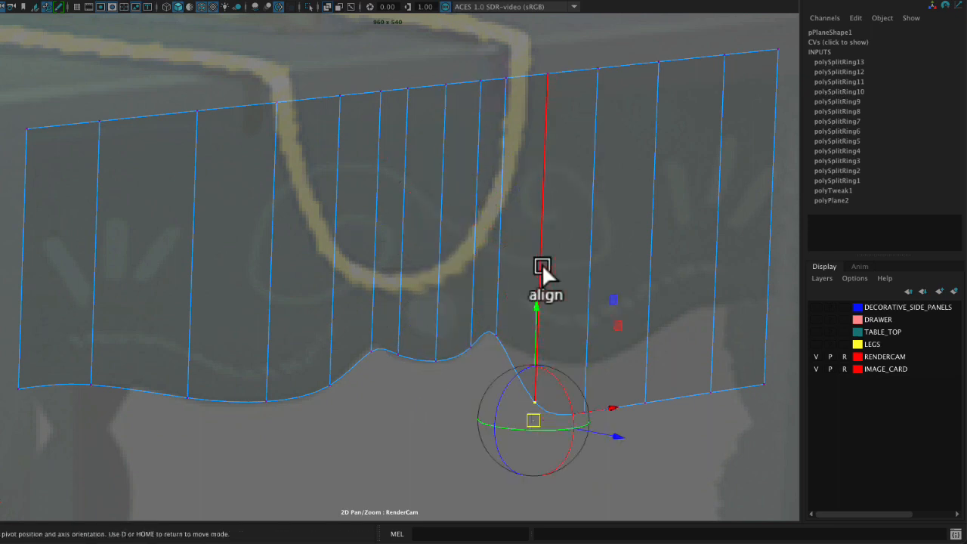
pyautogui.click(542, 266)
pyautogui.moveTo(539, 275); pyautogui.dragTo(537, 226)
pyautogui.click(584, 410)
pyautogui.press('d')
pyautogui.click(591, 281)
pyautogui.moveTo(583, 344); pyautogui.dragTo(578, 291)
pyautogui.press('1')
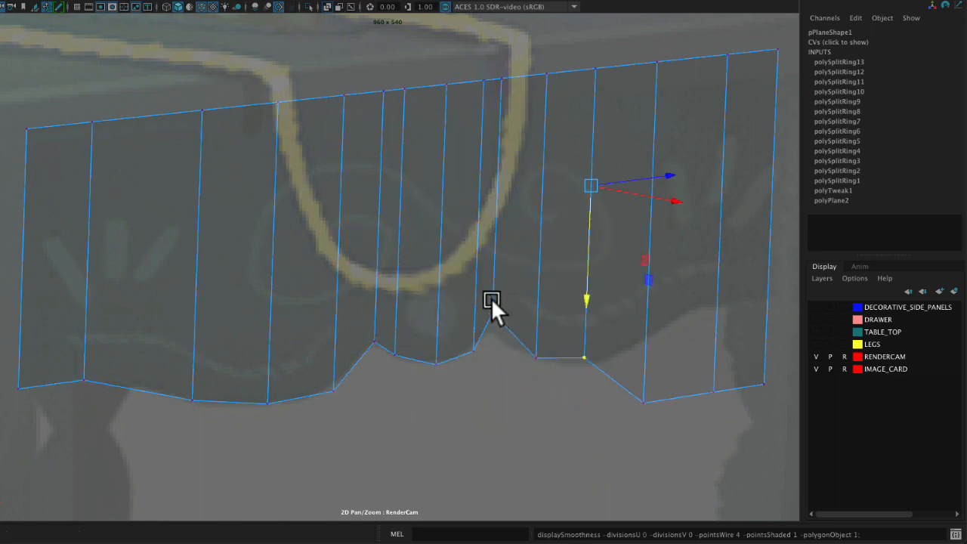
# Slightly lower the second peak's tip vertex and raise the vertex just left of it along their own edges
pyautogui.click(492, 310)
pyautogui.press('d')
pyautogui.click(500, 168)
pyautogui.moveTo(496, 225)
pyautogui.mouseDown()
pyautogui.moveTo(495, 254)
pyautogui.moveTo(496, 239)
pyautogui.mouseUp()
pyautogui.click(474, 351)
pyautogui.press('d')
pyautogui.click(476, 261)
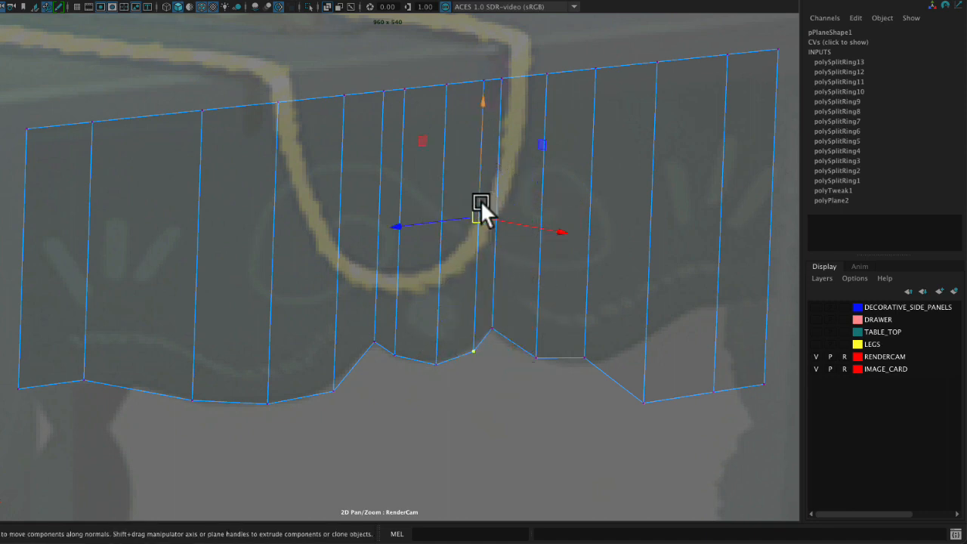
pyautogui.moveTo(482, 202); pyautogui.dragTo(482, 195)
# Slightly lower the second bottom vertex right of the second peak and raise the third one along their edges to the reference outline
pyautogui.click(584, 358)
pyautogui.press('d')
pyautogui.click(589, 234)
pyautogui.moveTo(587, 233); pyautogui.dragTo(586, 240)
pyautogui.click(644, 403)
pyautogui.click(647, 262)
pyautogui.moveTo(646, 337); pyautogui.dragTo(648, 276)
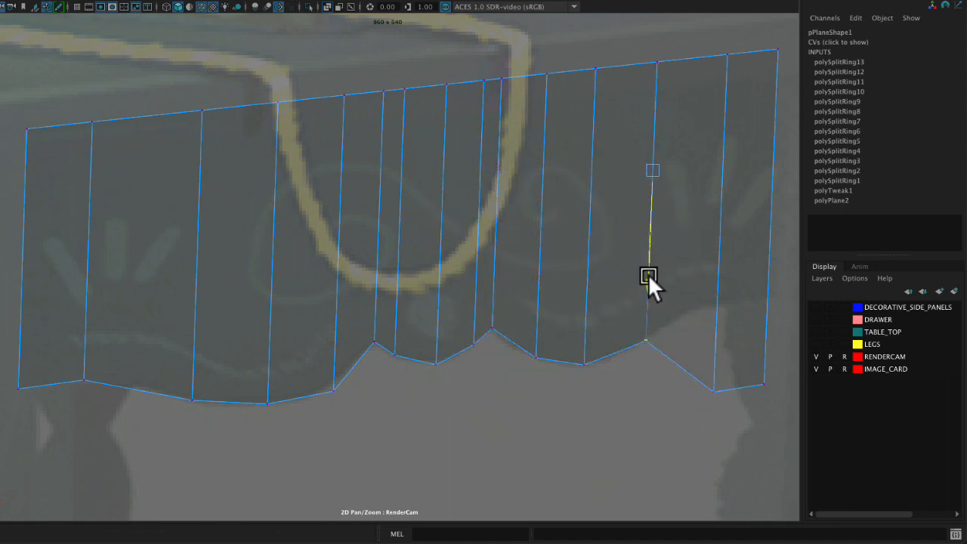
# Raise the panel's last two bottom vertices at its right end along their vertical edges to match the reference
pyautogui.click(714, 391)
pyautogui.press('d')
pyautogui.click(723, 237)
pyautogui.moveTo(717, 325); pyautogui.dragTo(719, 236)
pyautogui.click(764, 384)
pyautogui.press('d')
pyautogui.click(770, 219)
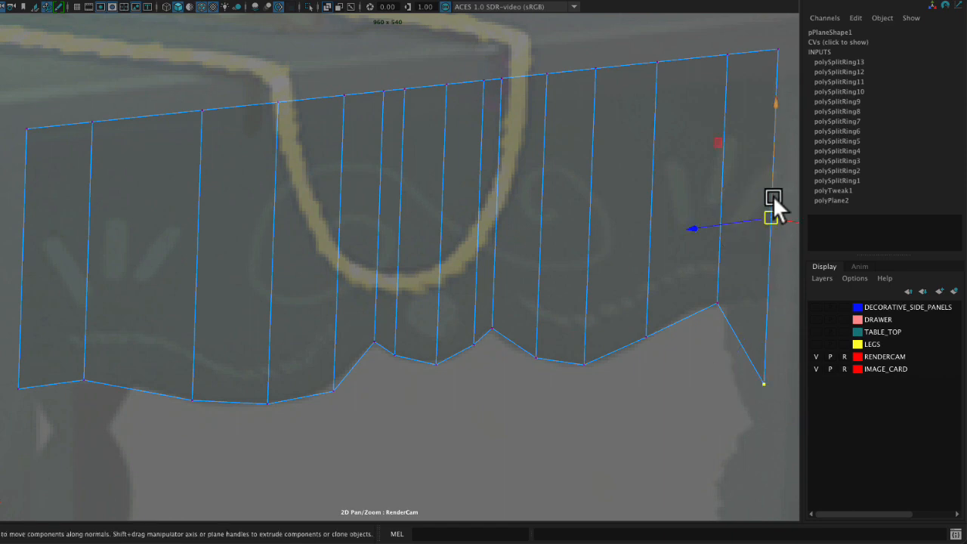
pyautogui.moveTo(773, 195); pyautogui.dragTo(765, 111)
# Slightly lower the panel's bottom left corner vertex along its vertical edge
pyautogui.click(18, 389)
pyautogui.press('d')
pyautogui.click(19, 243)
pyautogui.moveTo(19, 243); pyautogui.dragTo(19, 253)
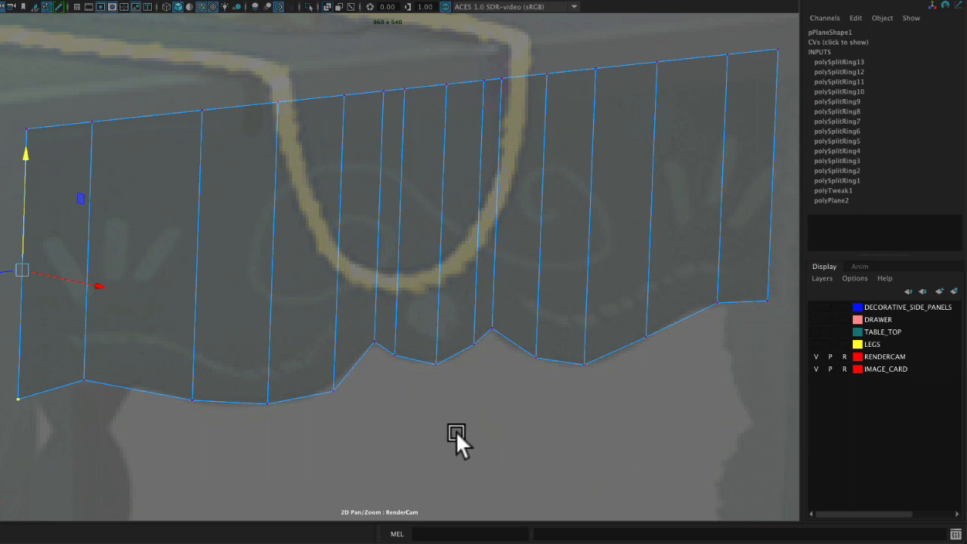
# Slightly raise the bottom vertex just left of the first peak along its vertical edge
pyautogui.moveTo(372, 313); pyautogui.dragTo(372, 149, button='right')
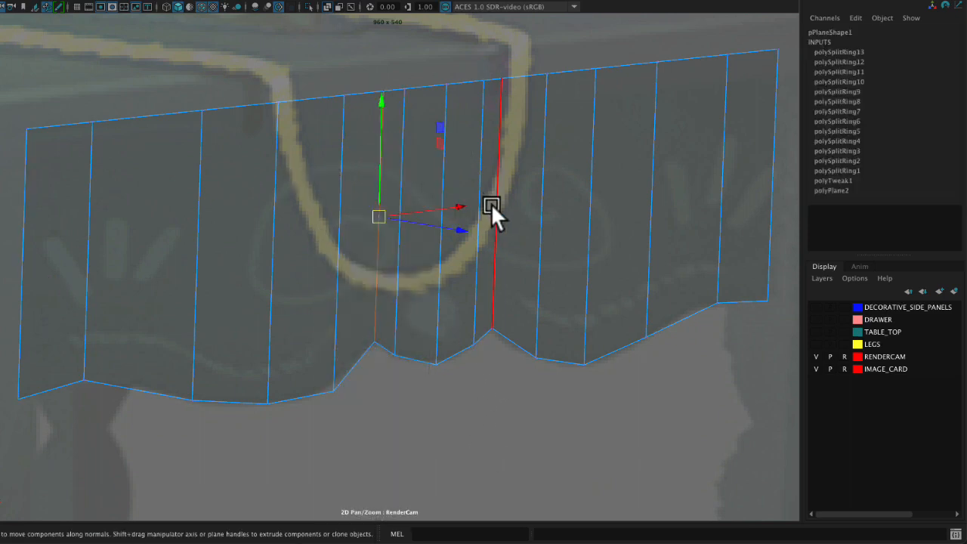
pyautogui.click(492, 207)
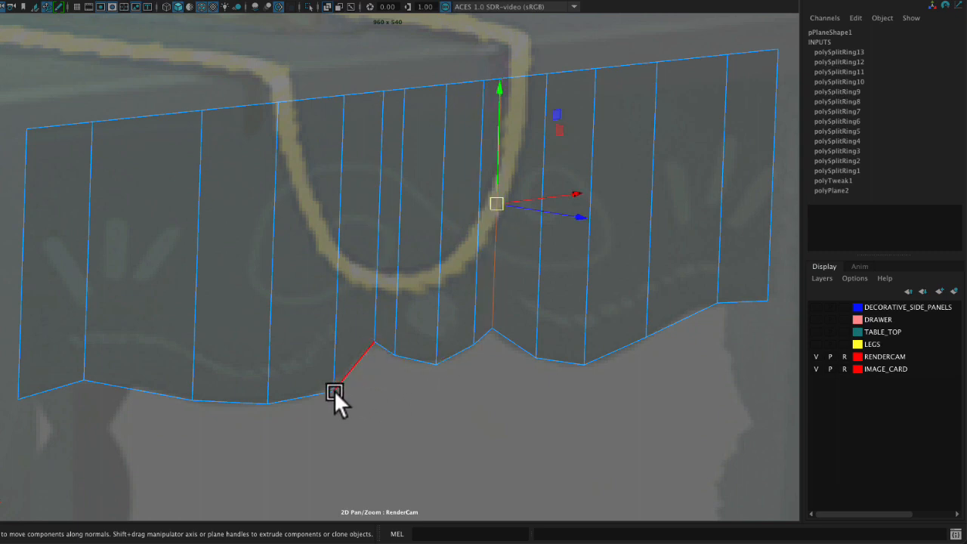
pyautogui.moveTo(333, 373); pyautogui.dragTo(281, 200, button='right')
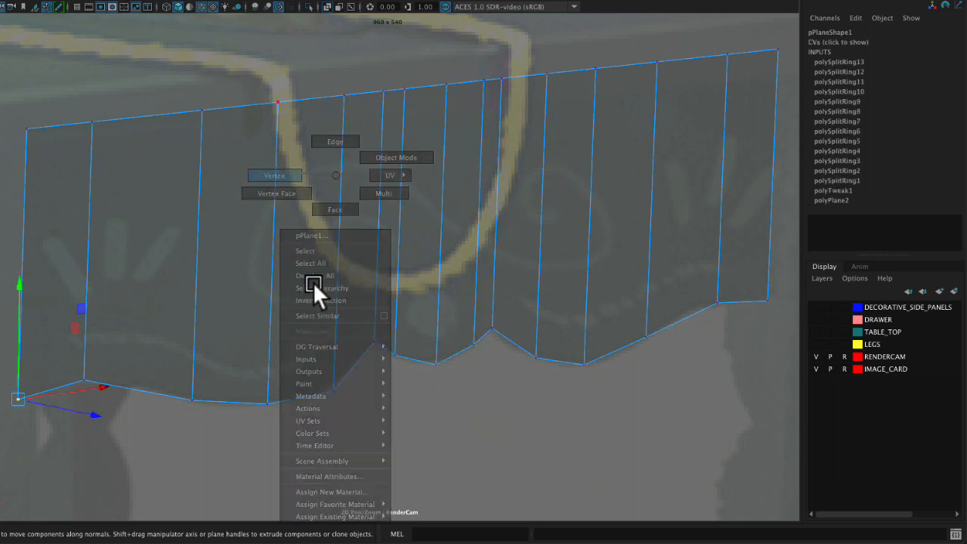
pyautogui.click(334, 393)
pyautogui.press('d')
pyautogui.click(337, 249)
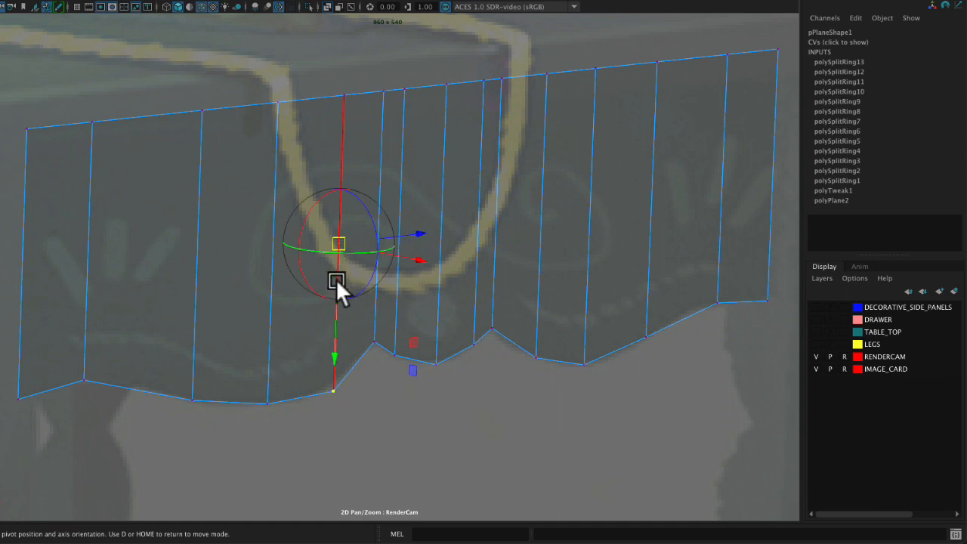
pyautogui.press('d')
pyautogui.moveTo(333, 316); pyautogui.dragTo(333, 311)
pyautogui.press('d')
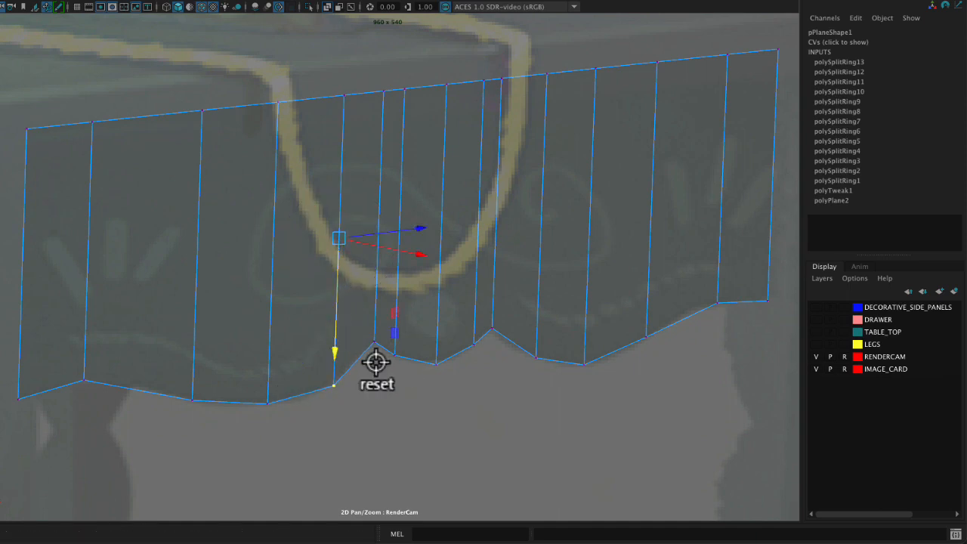
pyautogui.click(369, 387)
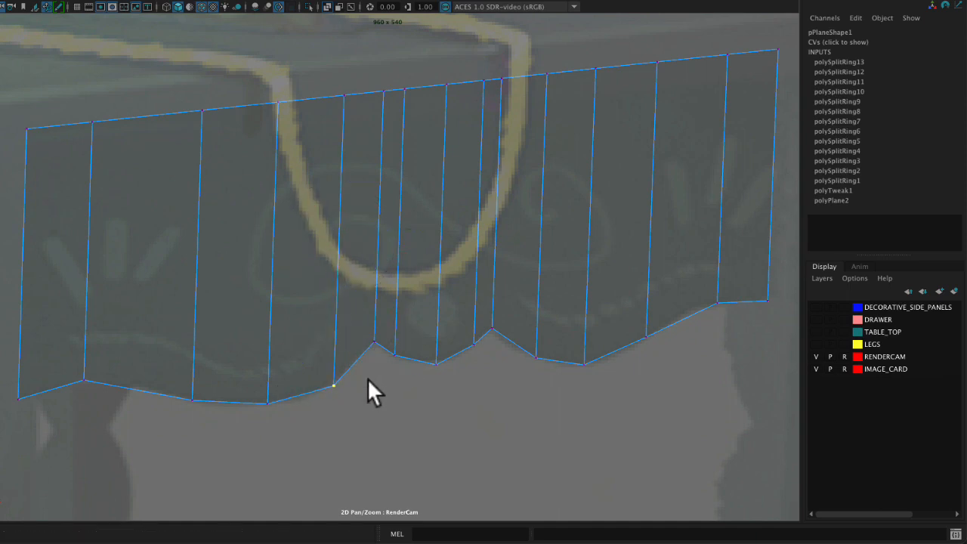
# Insert two vertical edge loops tightly on either side of the first peak's edge to sharpen it
pyautogui.moveTo(370, 175); pyautogui.dragTo(378, 148, button='right')
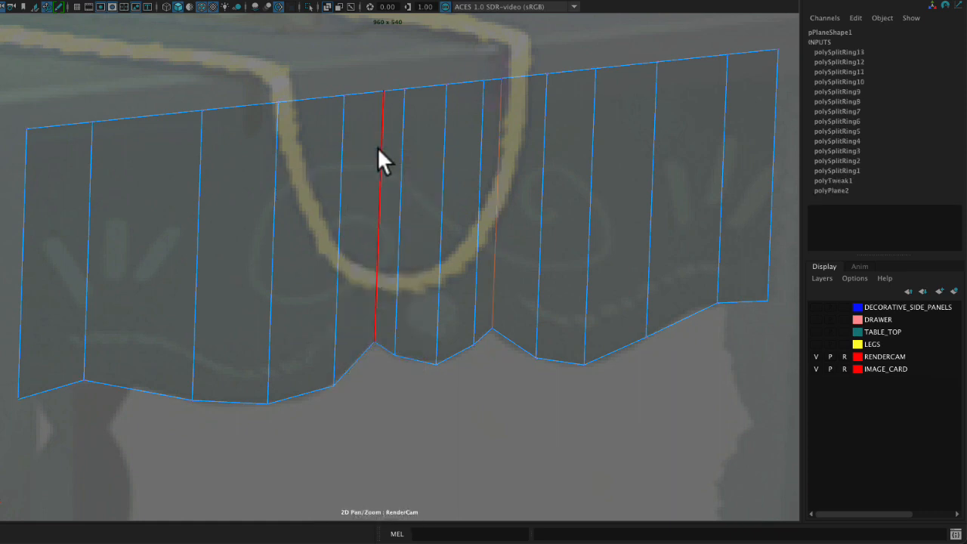
pyautogui.keyDown('shift'); pyautogui.rightClick(386, 269); pyautogui.keyUp('shift')
pyautogui.keyDown('shift'); pyautogui.moveTo(385, 275); pyautogui.dragTo(376, 361, button='right'); pyautogui.keyUp('shift')
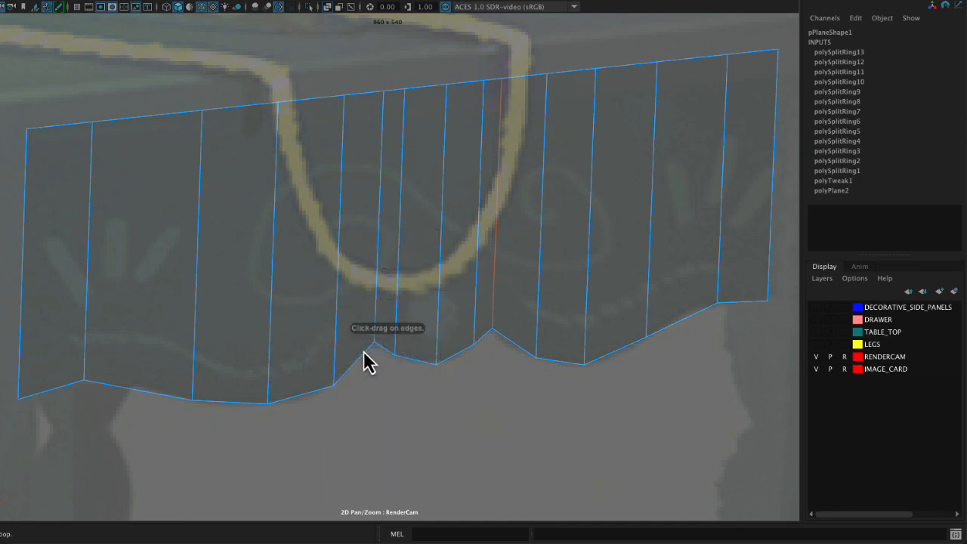
pyautogui.keyDown('alt'); pyautogui.moveTo(319, 333); pyautogui.dragTo(701, 494, button='right'); pyautogui.keyUp('alt')
pyautogui.keyDown('alt'); pyautogui.moveTo(380, 399); pyautogui.dragTo(457, 432, button='right'); pyautogui.keyUp('alt')
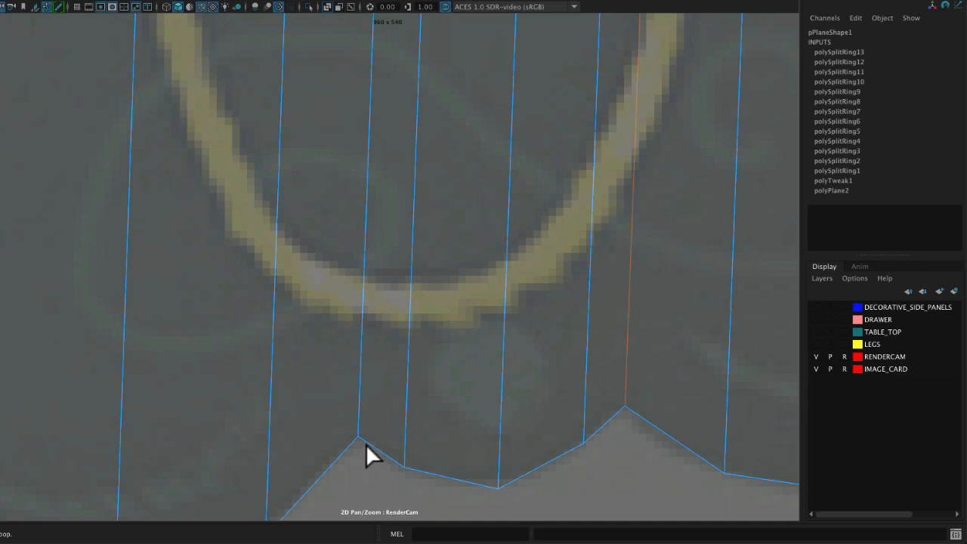
pyautogui.moveTo(367, 442); pyautogui.dragTo(358, 442)
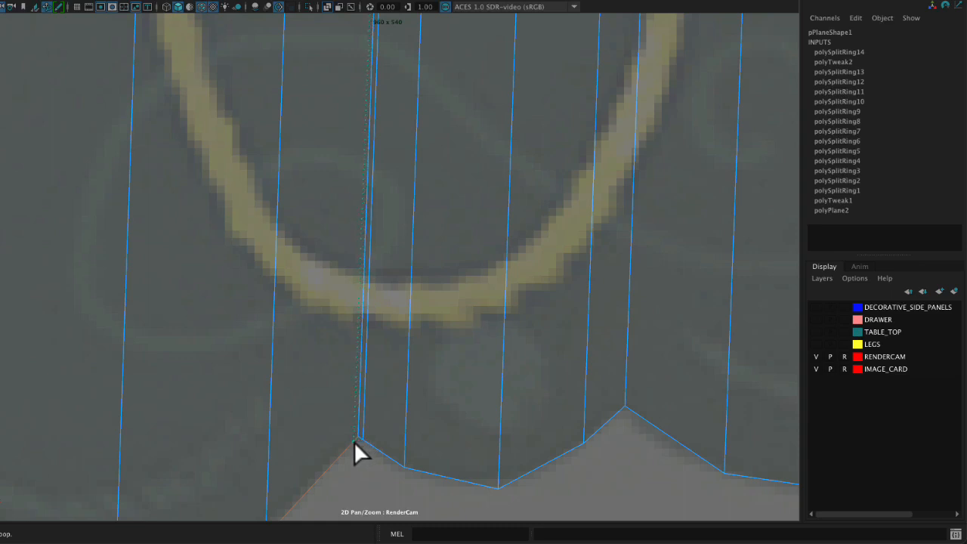
pyautogui.moveTo(353, 442); pyautogui.dragTo(353, 441)
# Insert edge loops tightly on both sides of the second peak's edge, return to object mode and turn on smooth mesh preview
pyautogui.moveTo(614, 415); pyautogui.dragTo(619, 411)
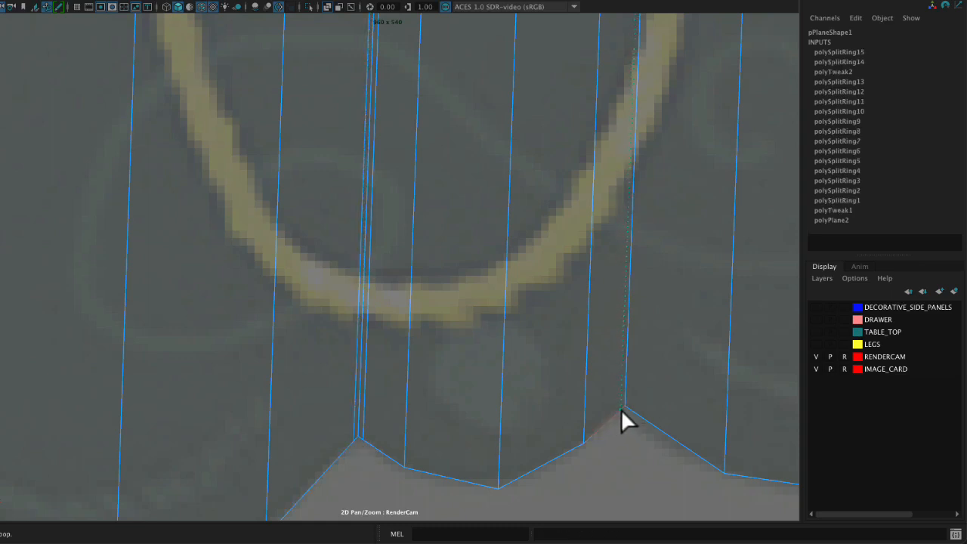
pyautogui.moveTo(622, 409); pyautogui.dragTo(627, 408)
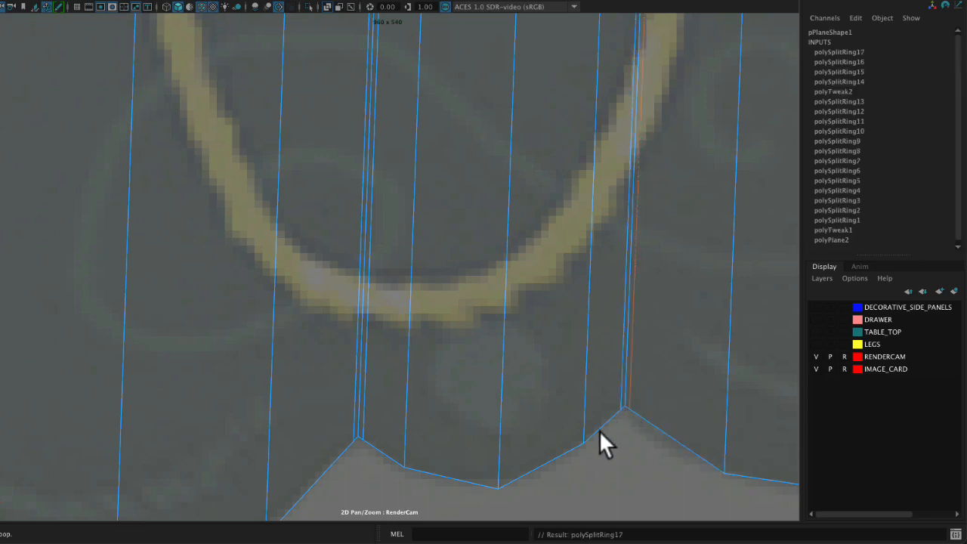
pyautogui.moveTo(557, 403); pyautogui.dragTo(622, 166, button='right')
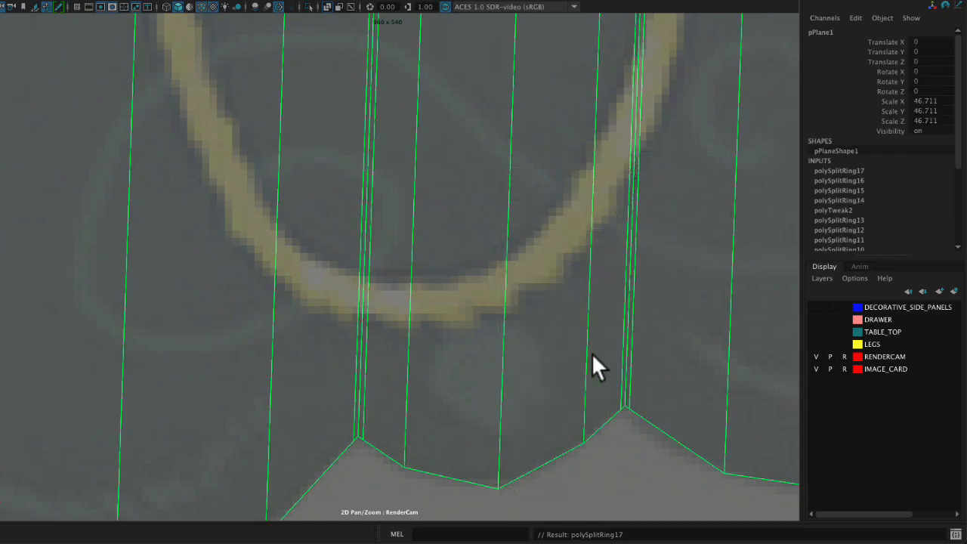
pyautogui.moveTo(592, 353); pyautogui.dragTo(136, 236, button='right')
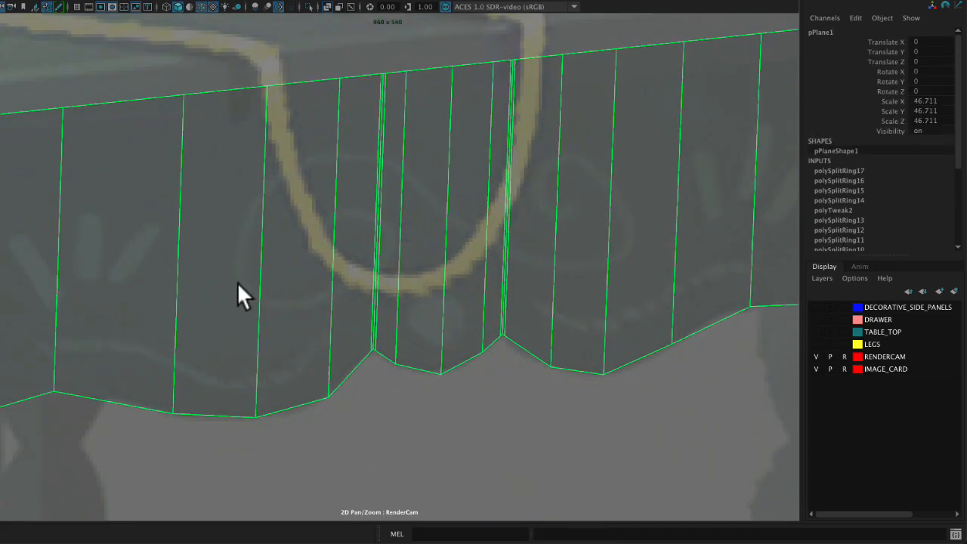
pyautogui.press('3')
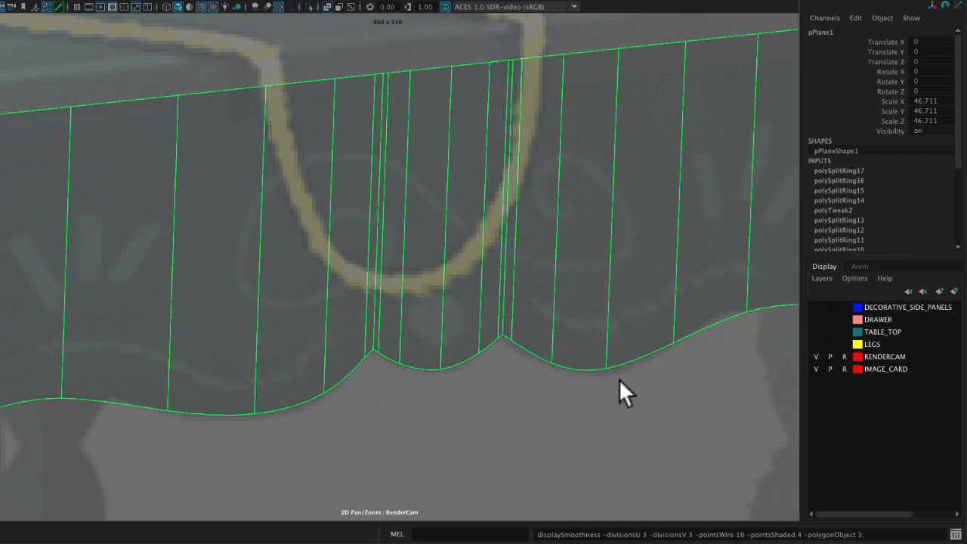
# Lower the vertex at the bottom of the right scallop along its vertical edge to meet the reference outline
pyautogui.moveTo(723, 365); pyautogui.dragTo(595, 388, button='middle')
pyautogui.moveTo(568, 351); pyautogui.dragTo(786, 455, button='right')
pyautogui.moveTo(700, 435); pyautogui.dragTo(559, 421, button='middle')
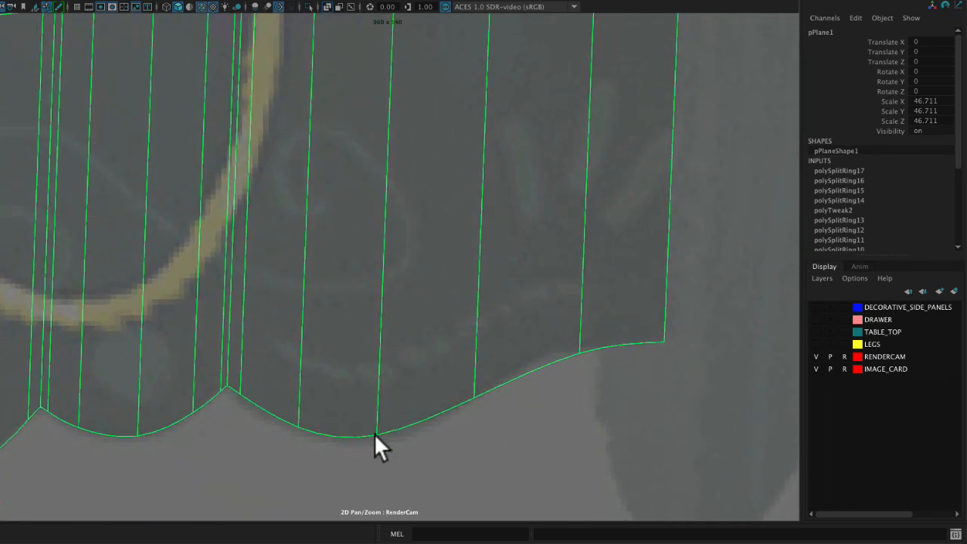
pyautogui.moveTo(387, 255); pyautogui.dragTo(332, 173, button='right')
pyautogui.press('w')
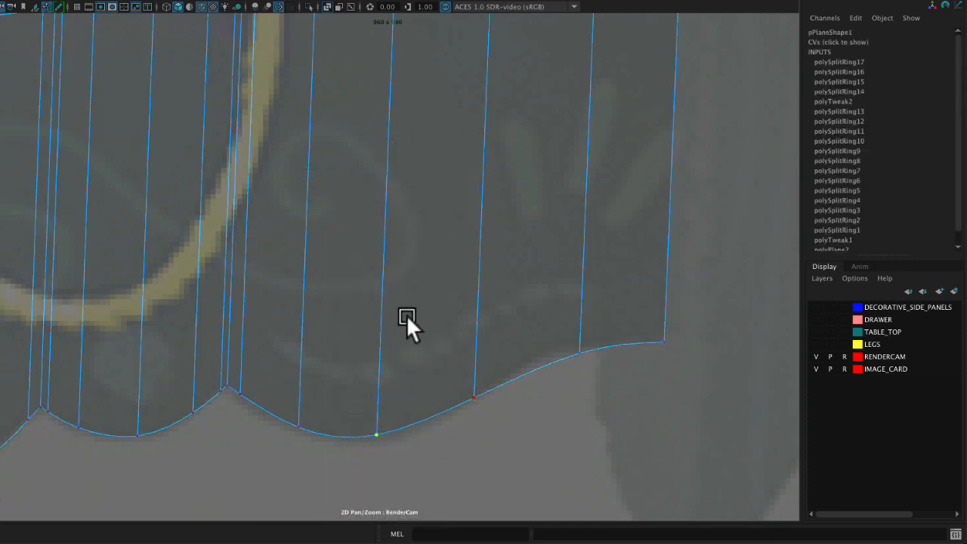
pyautogui.press('d')
pyautogui.click(387, 260)
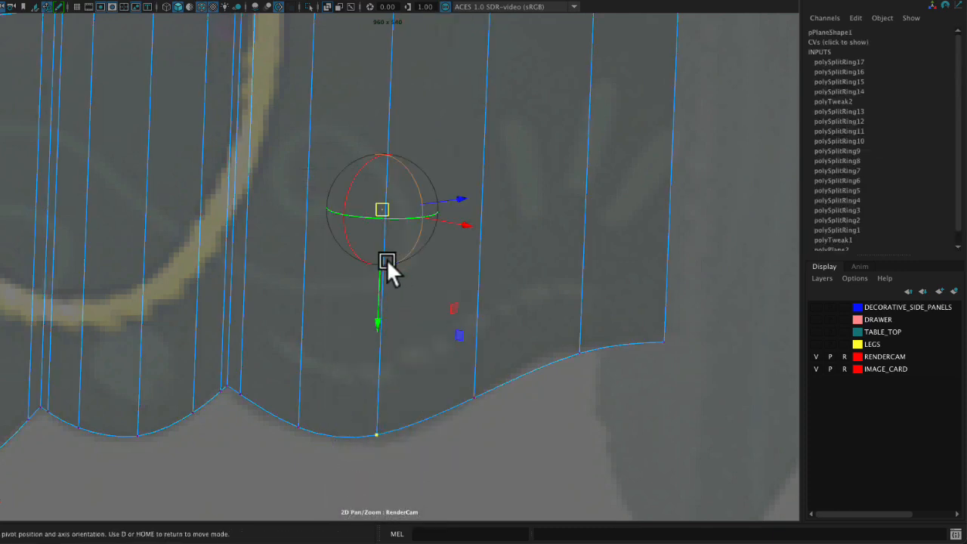
pyautogui.press('d')
pyautogui.moveTo(377, 308); pyautogui.dragTo(376, 322)
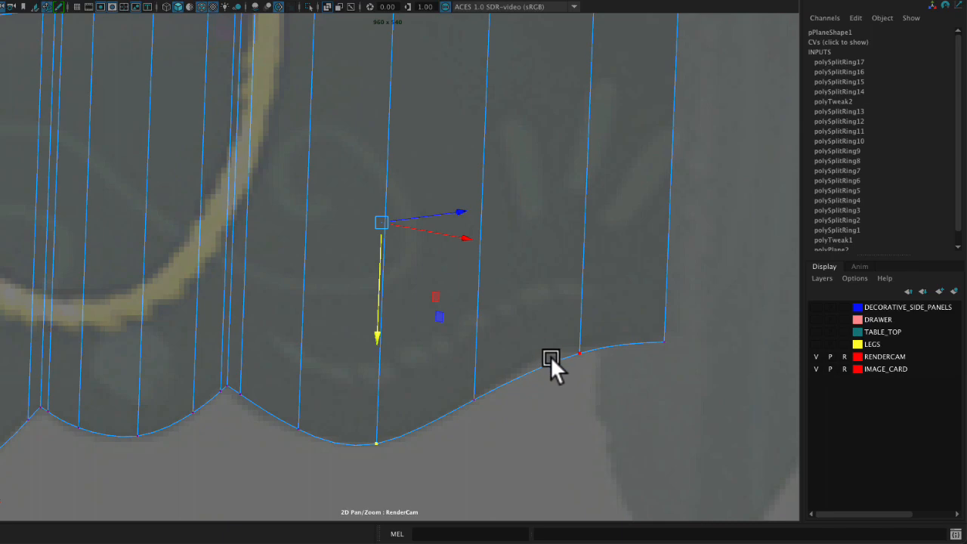
# Slide the last interior vertical edge near the panel's right end slightly to the left with the Slide Edge Tool
pyautogui.keyDown('alt'); pyautogui.moveTo(604, 294); pyautogui.dragTo(581, 349, button='middle'); pyautogui.keyUp('alt')
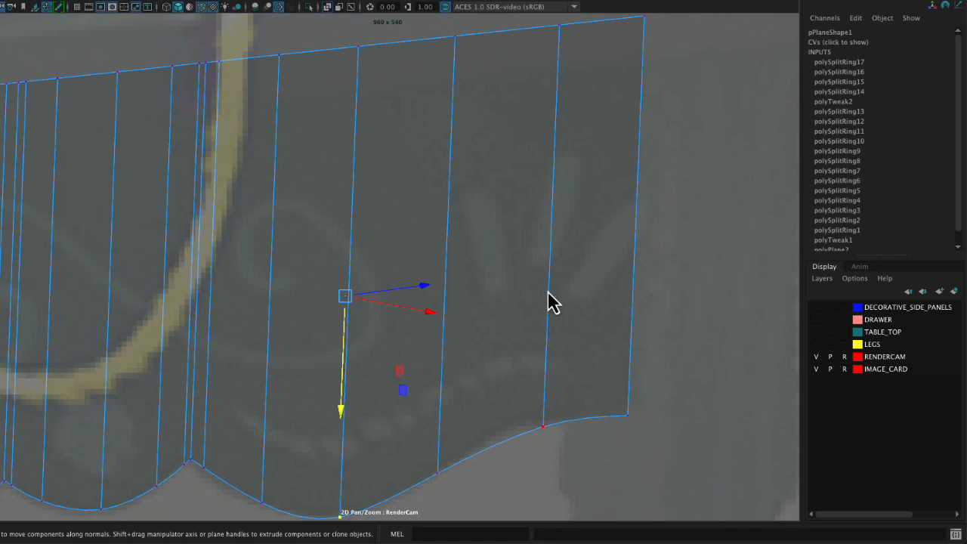
pyautogui.moveTo(546, 177); pyautogui.dragTo(546, 145, button='right')
pyautogui.click(570, 219)
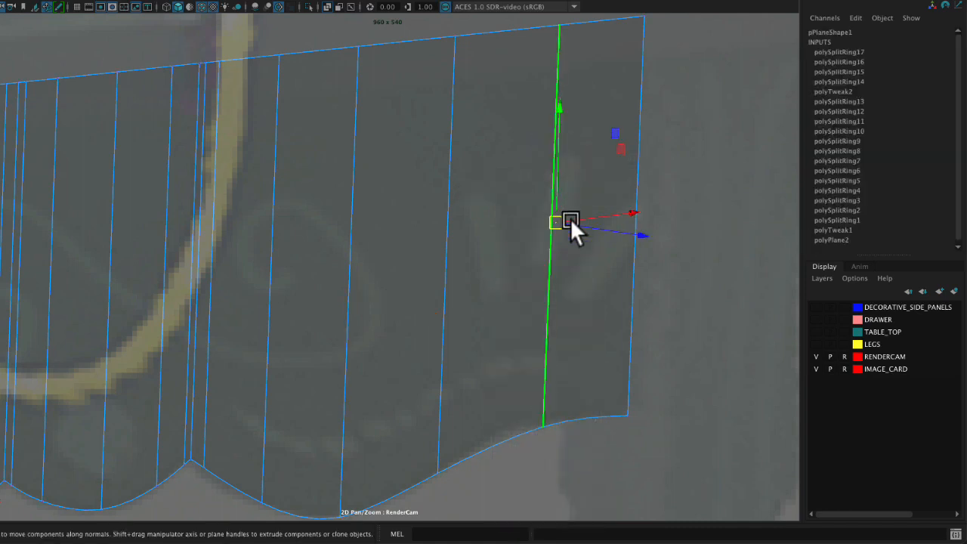
pyautogui.keyDown('shift'); pyautogui.rightClick(499, 281); pyautogui.keyUp('shift')
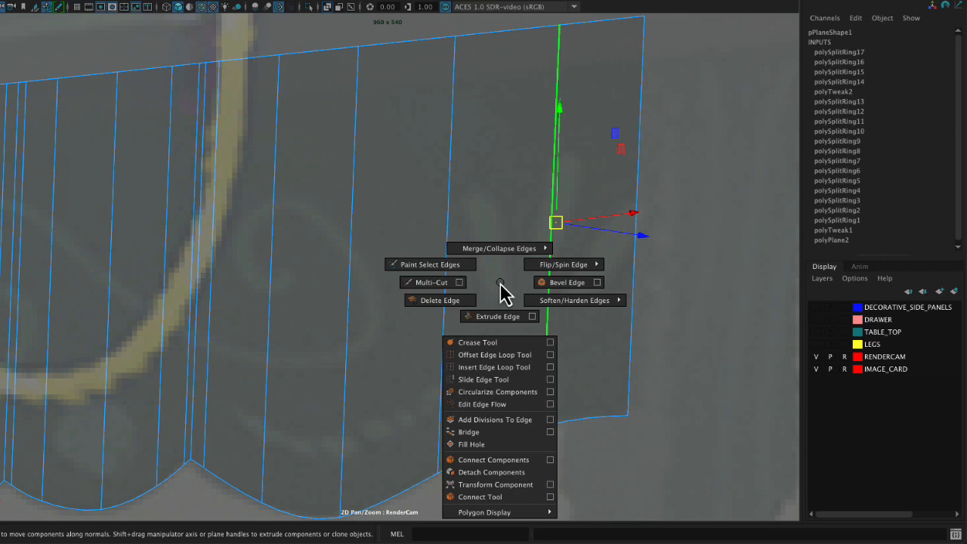
pyautogui.click(495, 380)
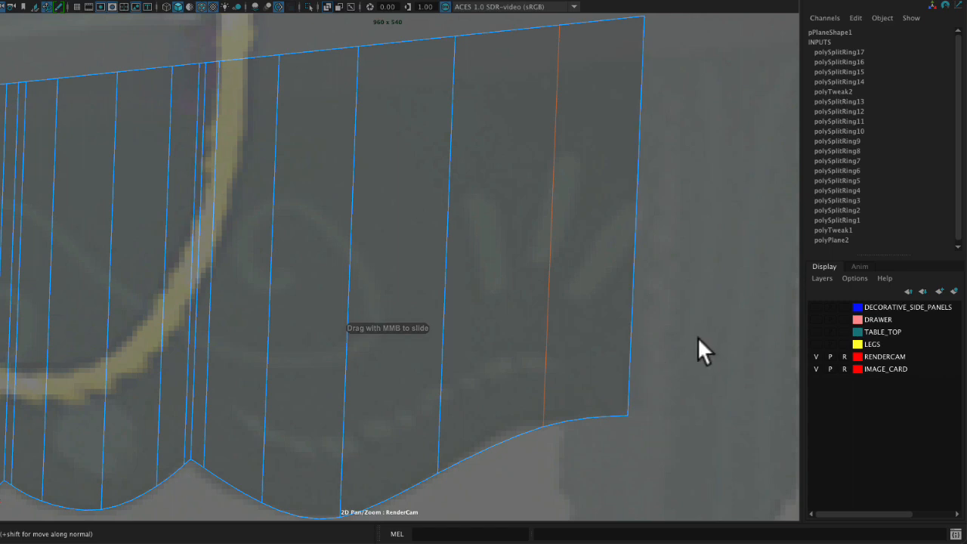
pyautogui.moveTo(697, 340)
pyautogui.mouseDown(button='middle')
pyautogui.moveTo(672, 343)
pyautogui.moveTo(682, 340)
pyautogui.mouseUp(button='middle')
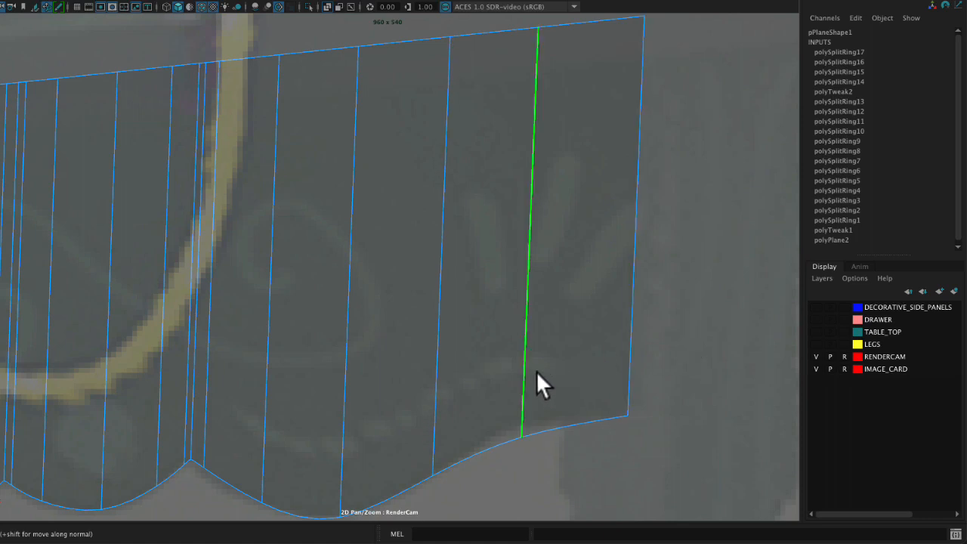
# Raise the bottom vertex of the last interior vertical edge along that edge to match the reference curve
pyautogui.moveTo(537, 385); pyautogui.dragTo(484, 185, button='right')
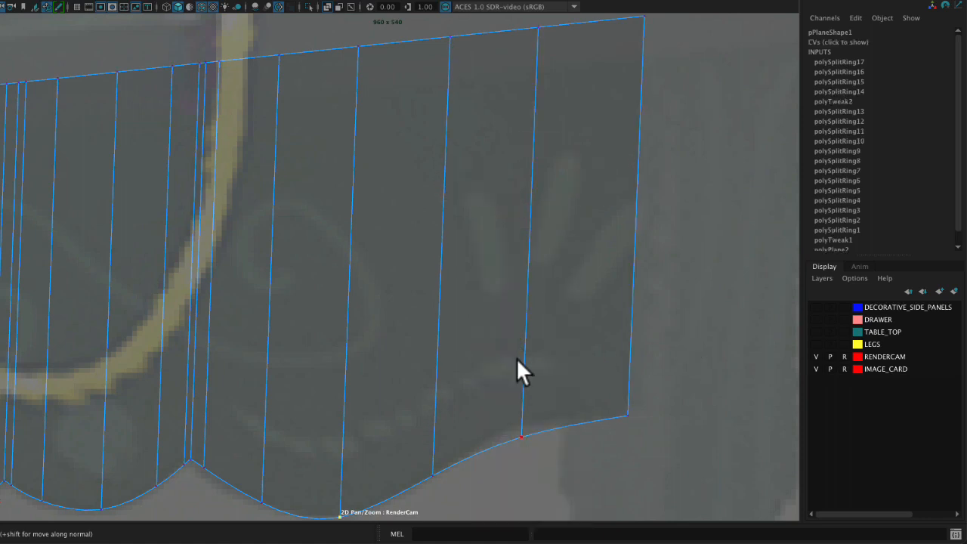
pyautogui.click(540, 467)
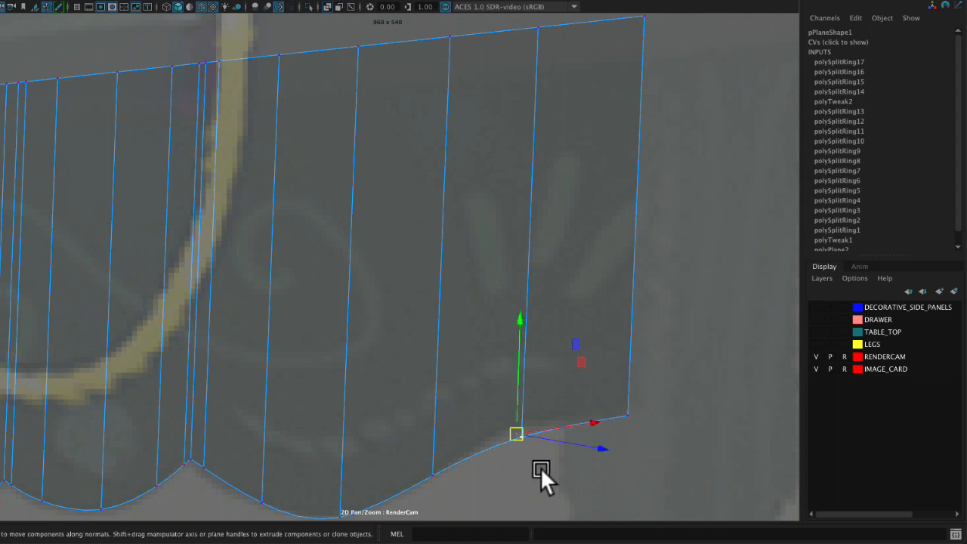
pyautogui.press('d')
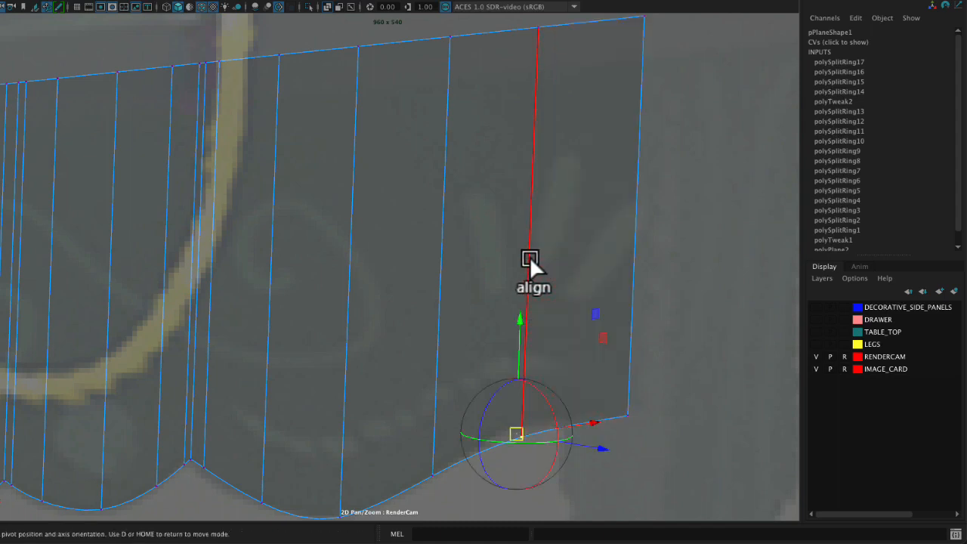
pyautogui.click(530, 257)
pyautogui.press('d')
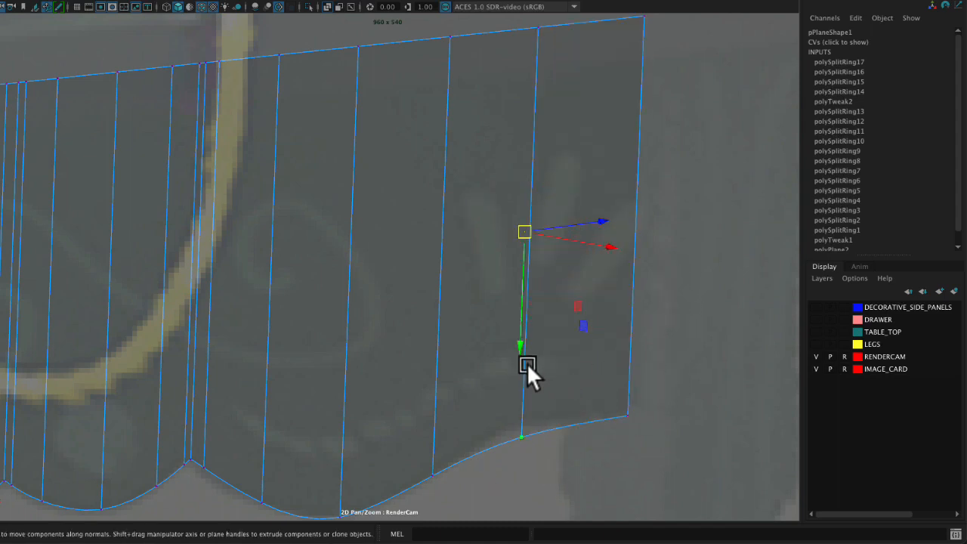
pyautogui.moveTo(518, 349); pyautogui.dragTo(521, 330)
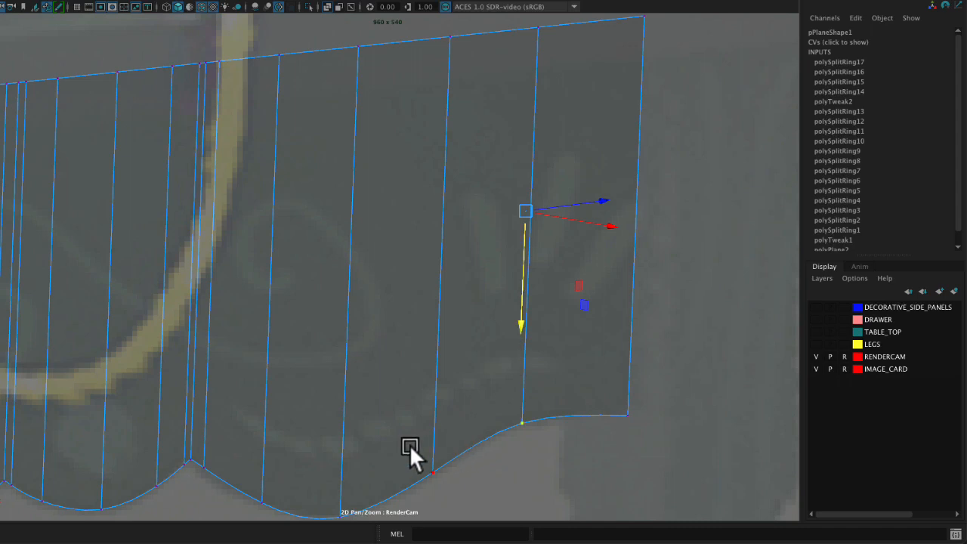
# Lower the bottom vertex of the second-to-last interior vertical edge slightly along that edge to meet the reference outline
pyautogui.moveTo(410, 445); pyautogui.dragTo(454, 491)
pyautogui.press('d')
pyautogui.click(437, 306)
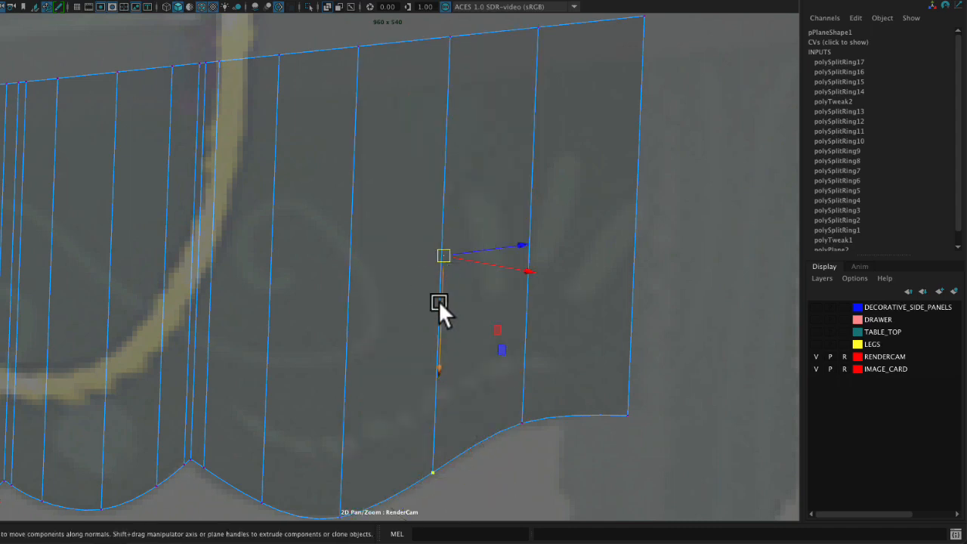
pyautogui.moveTo(439, 323); pyautogui.dragTo(439, 328)
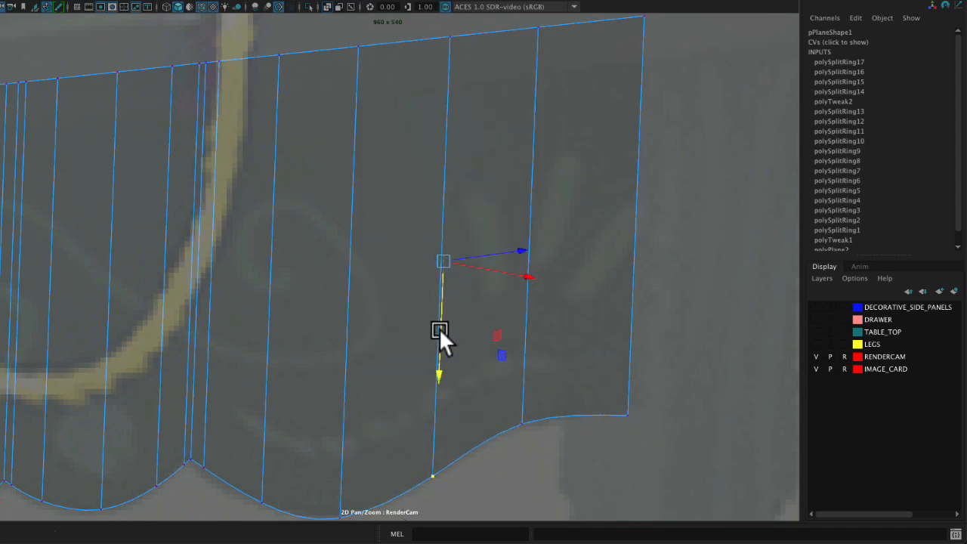
# Align the move axis of the bottom vertex just right of the second peak to its edge and lower it slightly
pyautogui.moveTo(384, 437); pyautogui.dragTo(704, 306, button='middle')
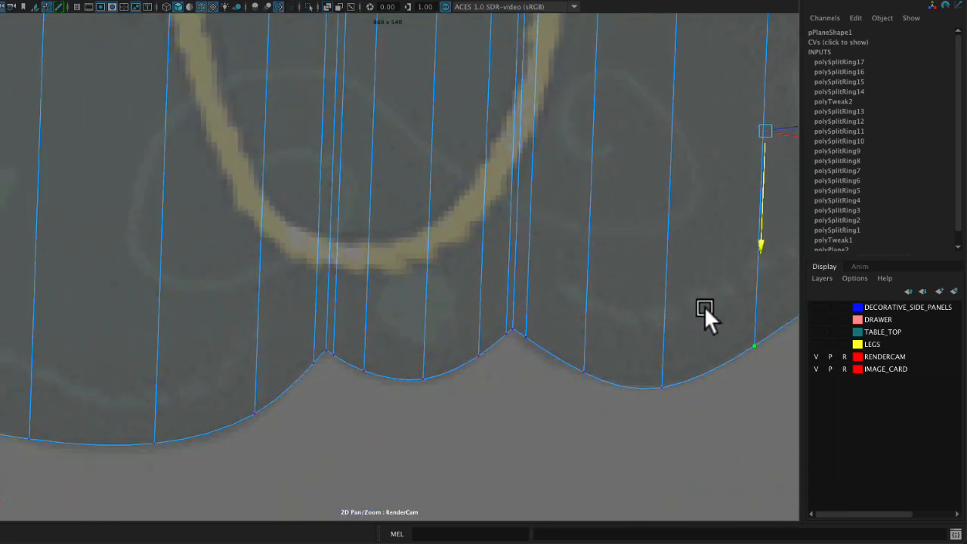
pyautogui.moveTo(520, 322); pyautogui.dragTo(516, 345, button='middle')
pyautogui.click(516, 353)
pyautogui.press('d')
pyautogui.click(527, 152)
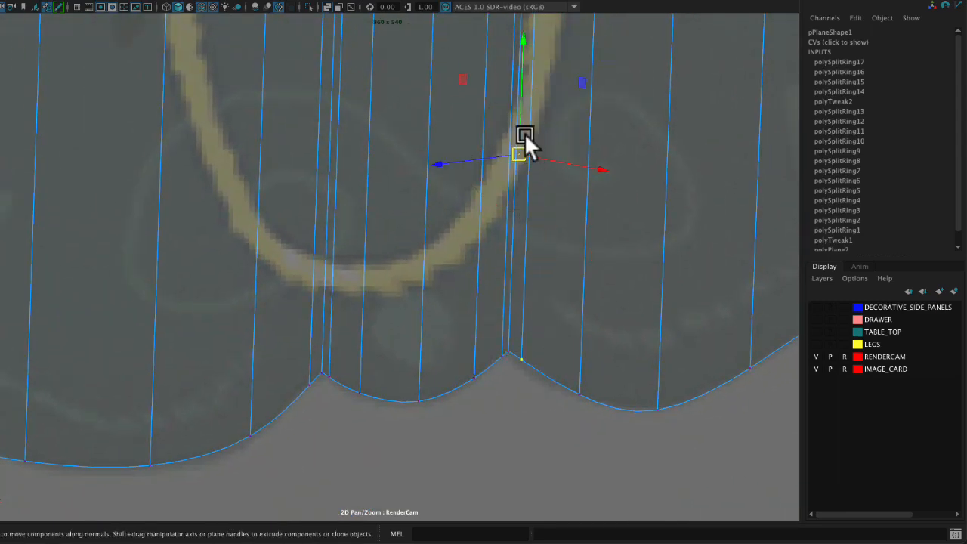
pyautogui.moveTo(524, 133); pyautogui.dragTo(525, 136)
# Lower the bottom vertex on the right scallop's descending left flank slightly along its vertical edge
pyautogui.click(580, 394)
pyautogui.press('d')
pyautogui.click(587, 222)
pyautogui.moveTo(583, 202); pyautogui.dragTo(583, 203)
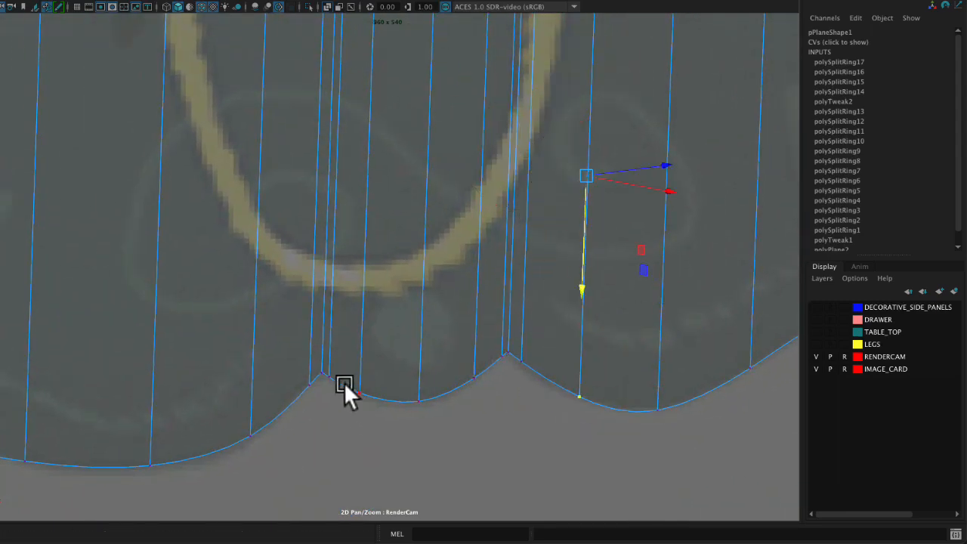
# Adjust the bottom vertex on the middle scallop's left flank along its vertical edge, finishing slightly higher to match the reference
pyautogui.click(360, 393)
pyautogui.press('d')
pyautogui.click(365, 258)
pyautogui.moveTo(362, 148); pyautogui.dragTo(362, 151)
pyautogui.moveTo(313, 335); pyautogui.dragTo(518, 245, button='middle')
pyautogui.scroll(-1, 426, 383)
pyautogui.moveTo(426, 384); pyautogui.dragTo(426, 396, button='middle')
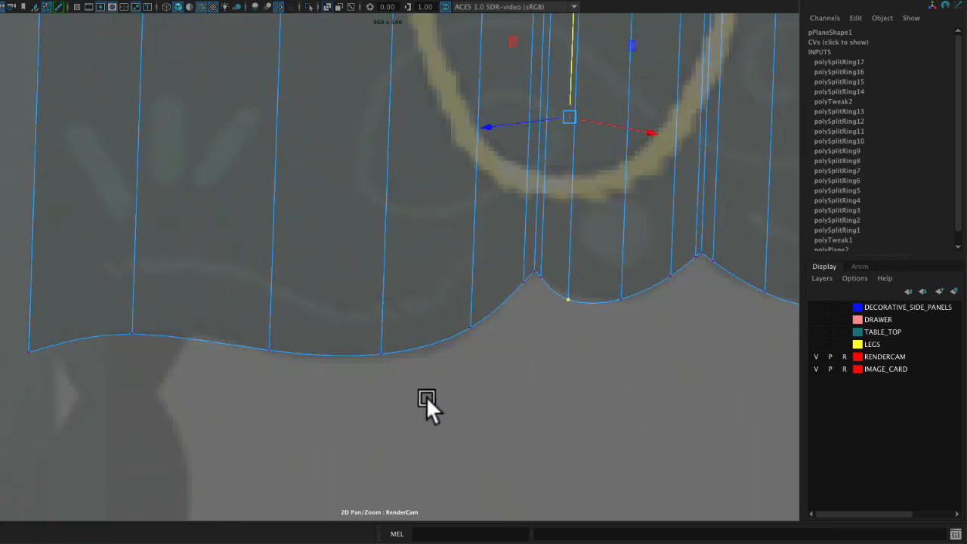
pyautogui.moveTo(570, 88); pyautogui.dragTo(571, 80)
# Lower the bottom vertex on the left scallop's rise toward the first peak along its edge to meet the reference
pyautogui.click(471, 328)
pyautogui.press('d')
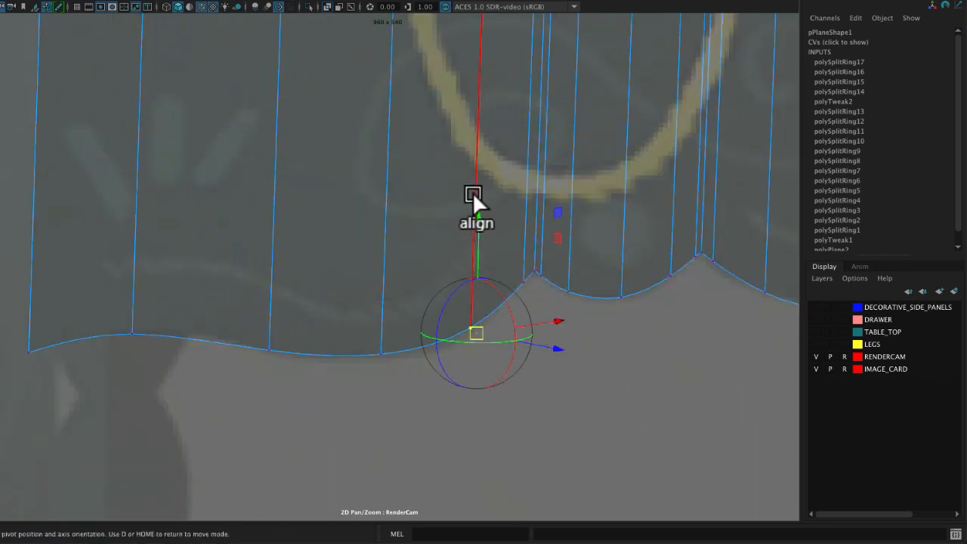
pyautogui.click(474, 193)
pyautogui.moveTo(478, 209); pyautogui.dragTo(477, 217)
# Slide the first interior vertical edge near the panel's left end to the right with the Slide Edge Tool
pyautogui.click(135, 292)
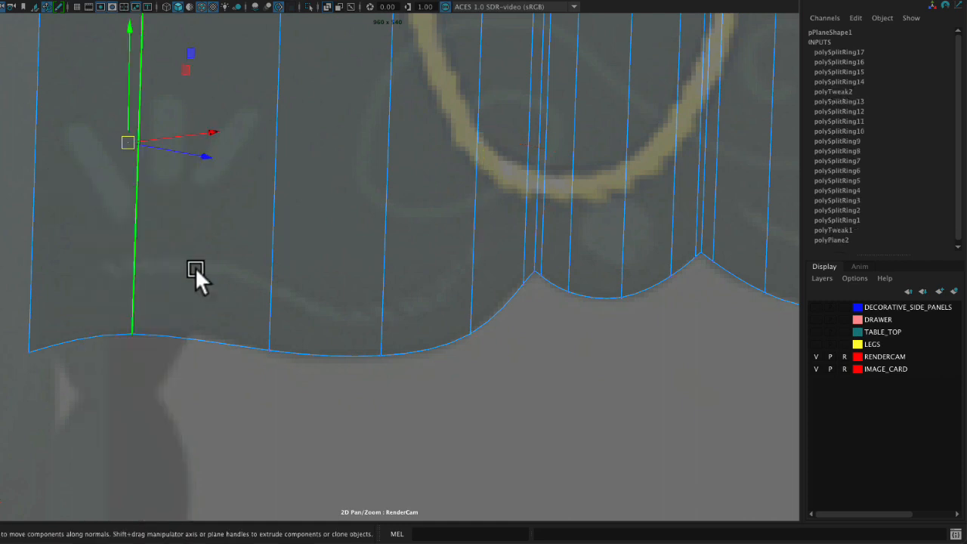
pyautogui.keyDown('shift'); pyautogui.moveTo(200, 270); pyautogui.dragTo(192, 370, button='right'); pyautogui.keyUp('shift')
pyautogui.moveTo(175, 380); pyautogui.dragTo(192, 378, button='middle')
# Raise the bottom vertex of the first interior vertical edge along that edge to match the reference curve, and return to object mode
pyautogui.moveTo(170, 176); pyautogui.dragTo(110, 175, button='right')
pyautogui.click(160, 340)
pyautogui.press('w')
pyautogui.press('d')
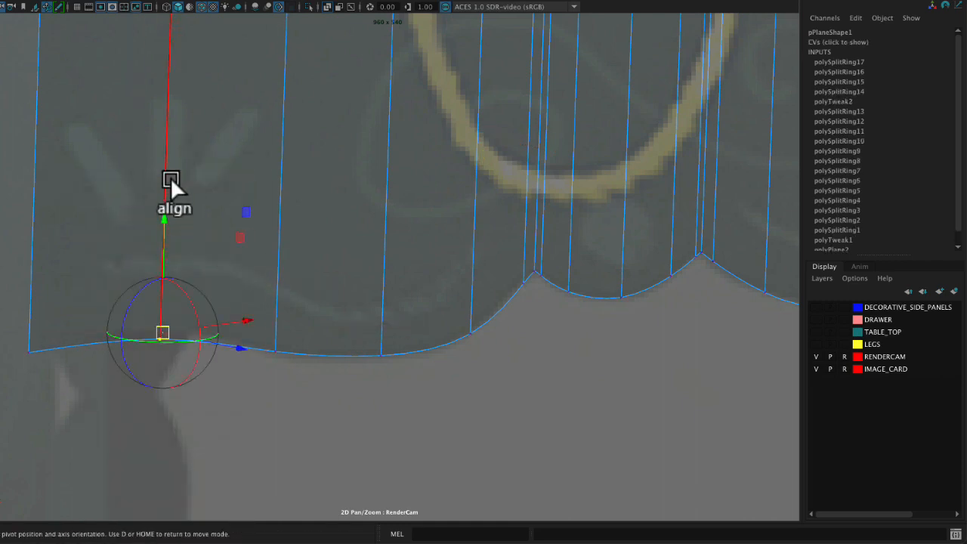
pyautogui.click(170, 177)
pyautogui.press('d')
pyautogui.moveTo(163, 258); pyautogui.dragTo(159, 245)
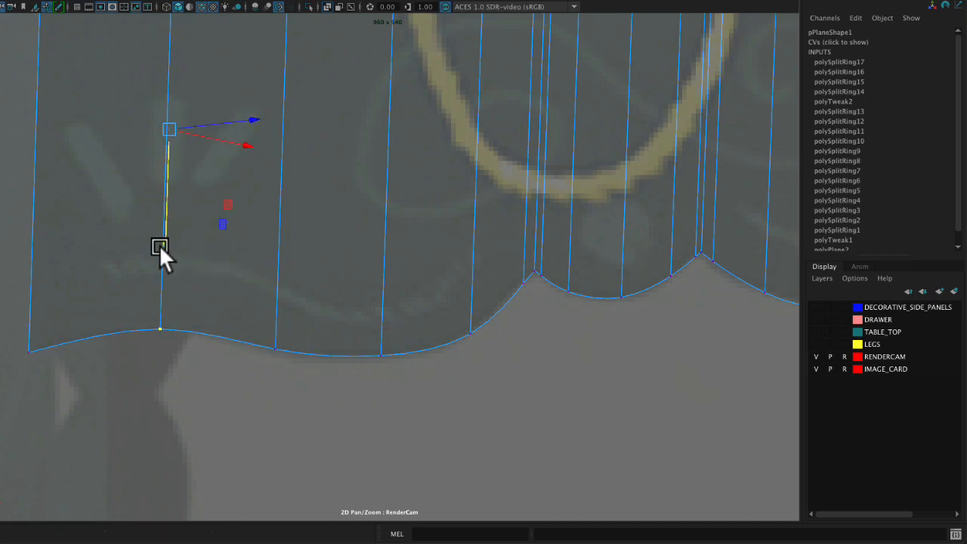
pyautogui.press('F8')
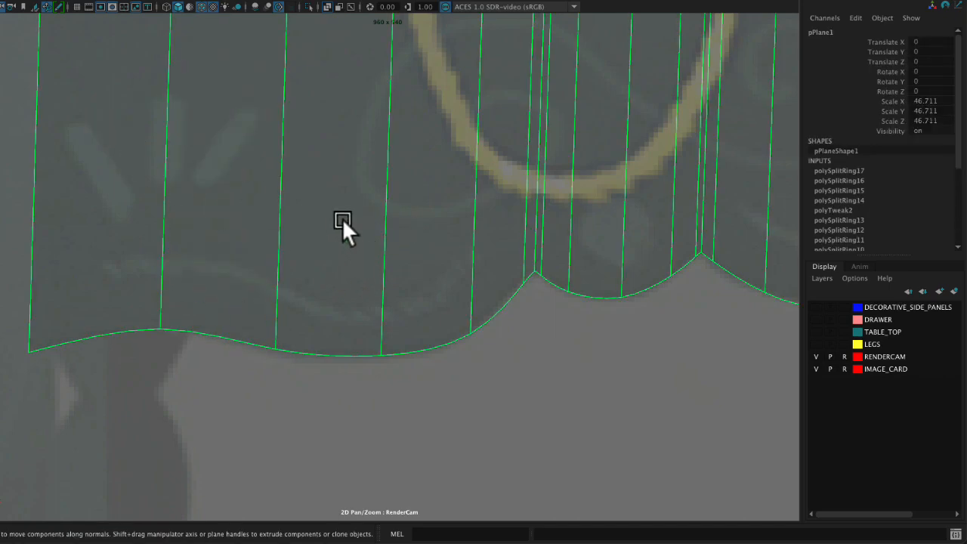
pyautogui.moveTo(441, 251); pyautogui.dragTo(249, 224, button='right')
pyautogui.moveTo(583, 224); pyautogui.dragTo(505, 278, button='middle')
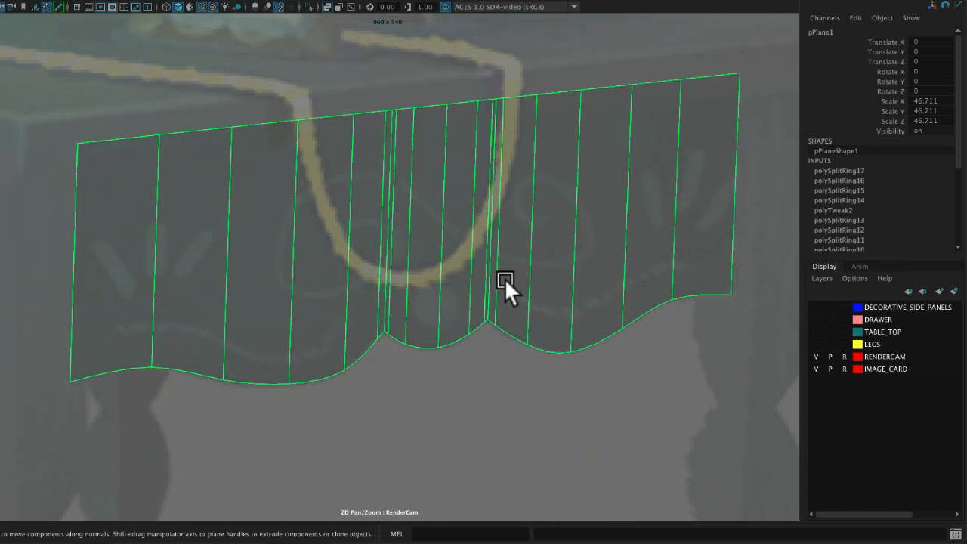